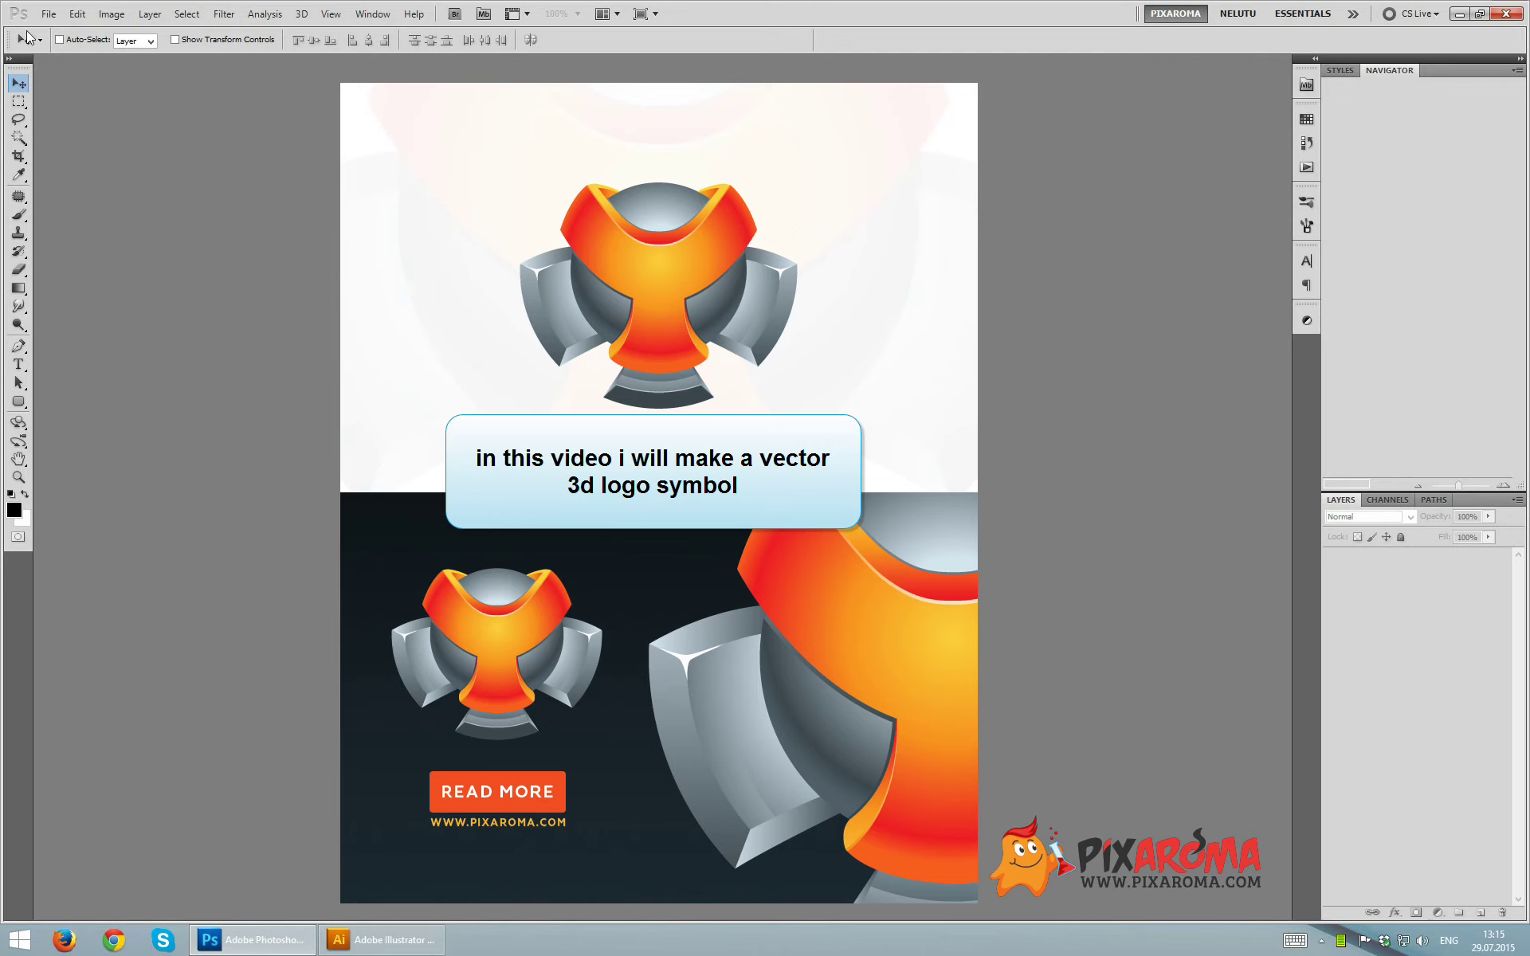
- Create a new blank document with the default 1542 × 1042 px, 72 ppi settings
click(49, 14)
click(60, 32)
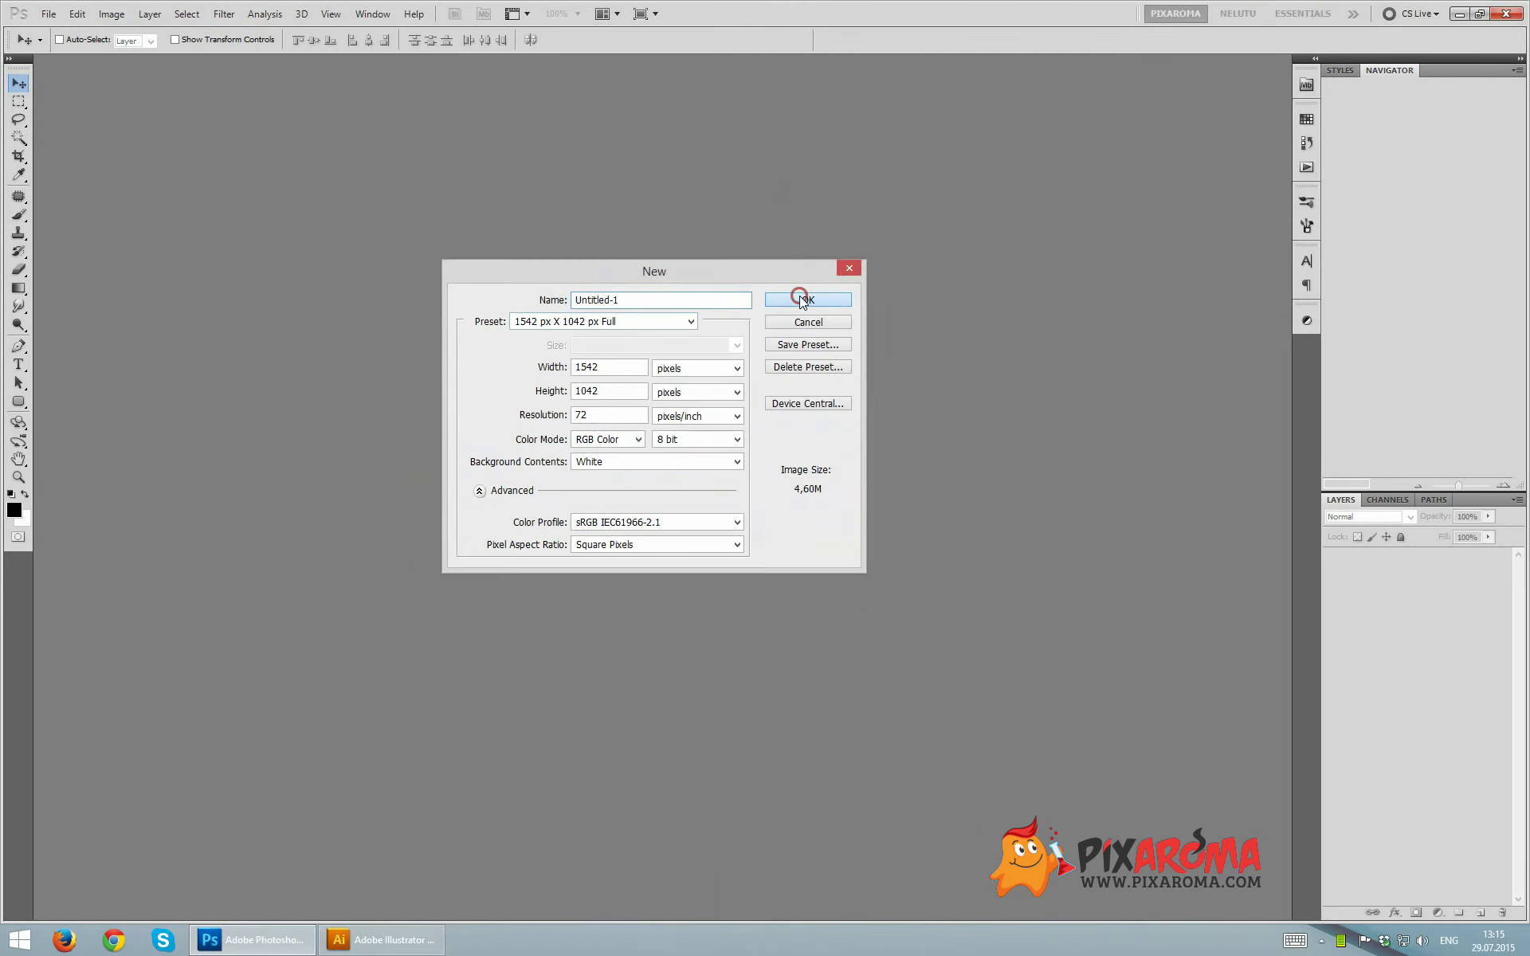
click(803, 300)
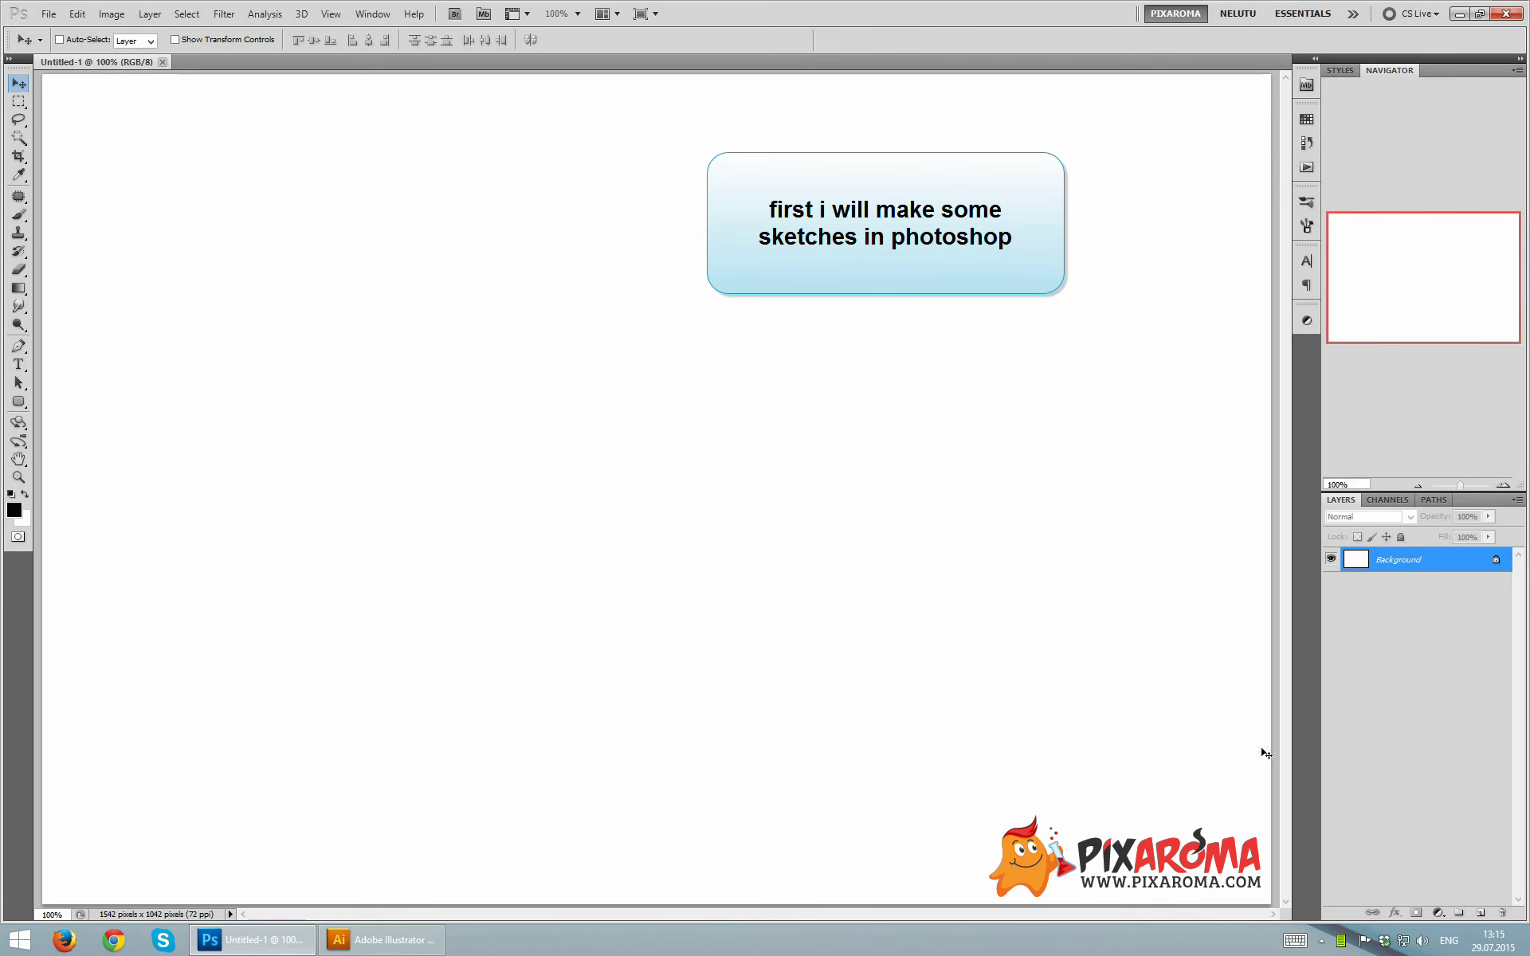
- On a new layer, brush a rough circle outline with a band inside it
click(1480, 912)
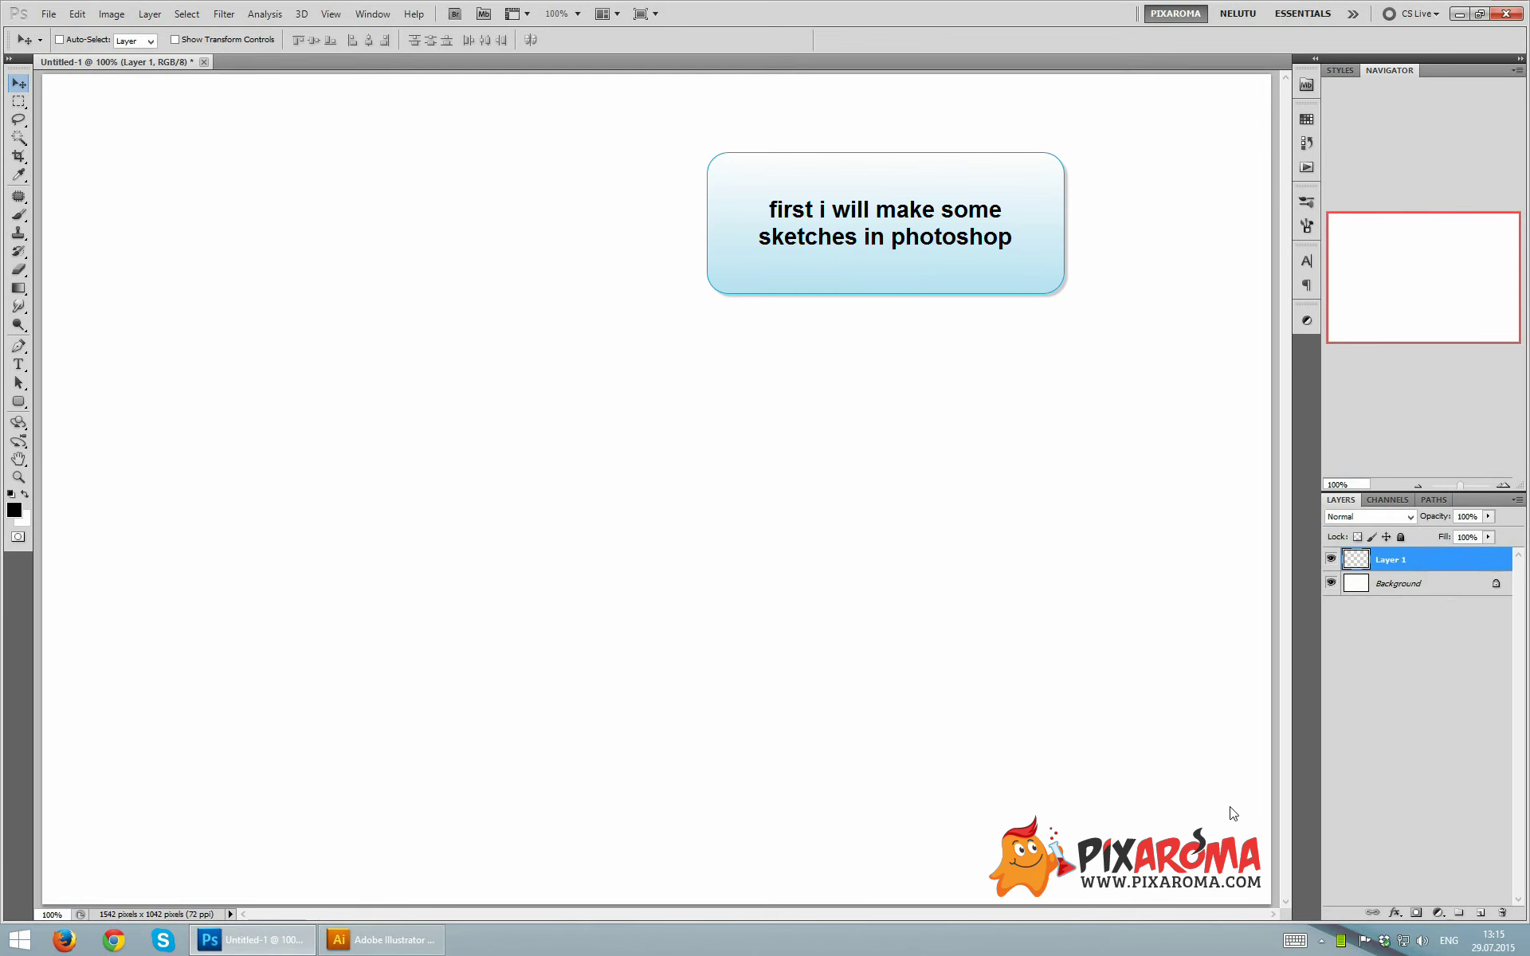
key(b)
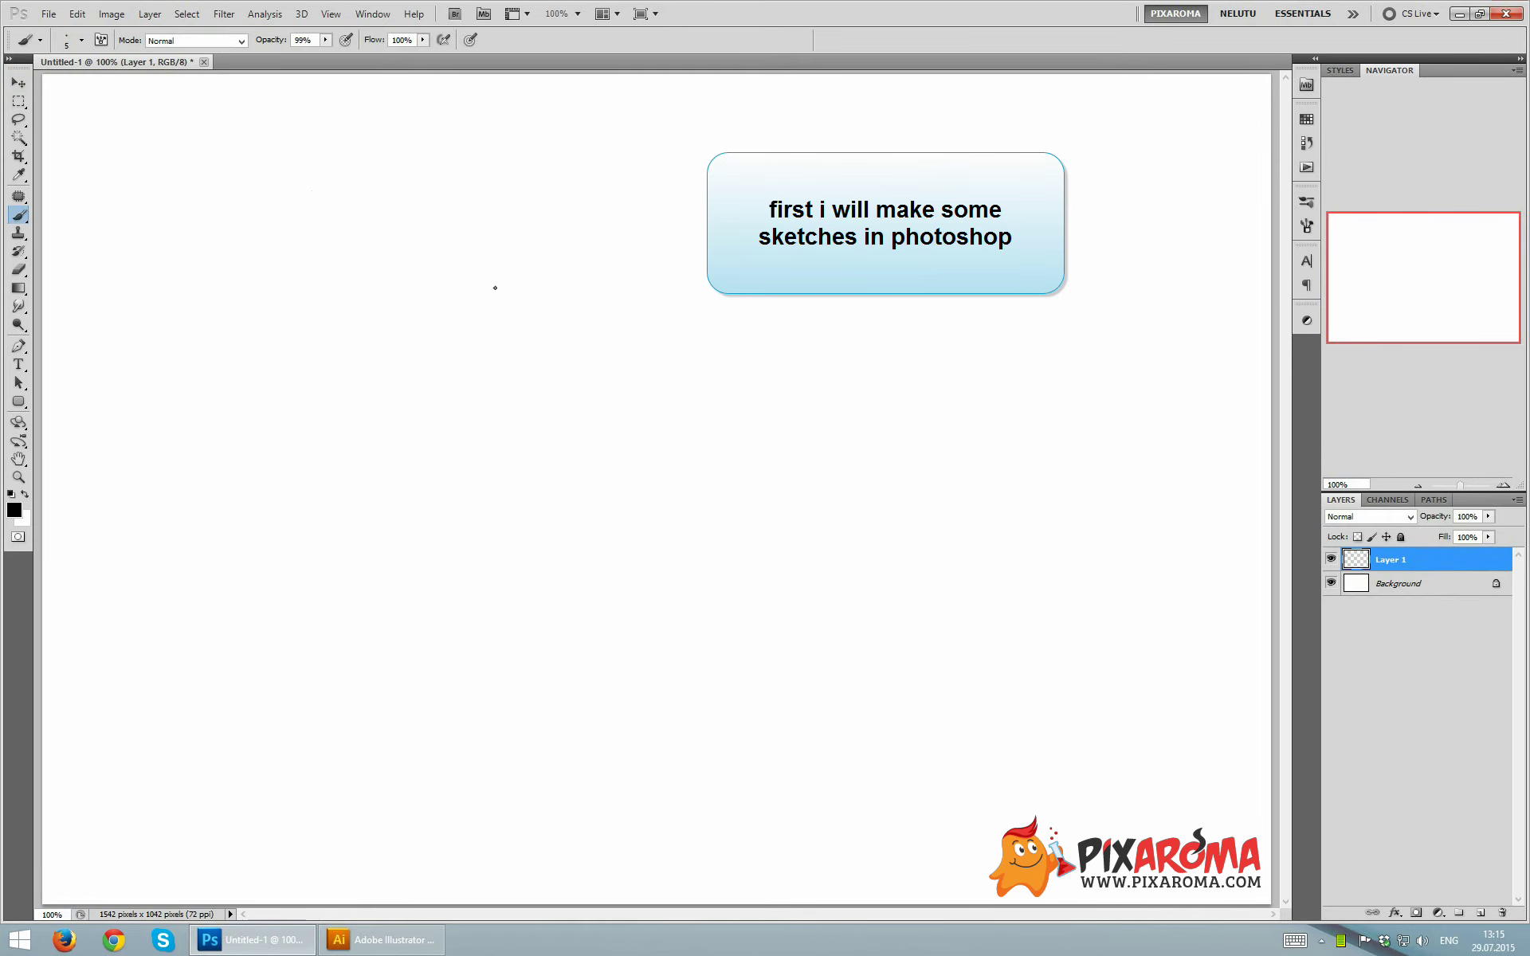
drag(529, 273, 522, 403)
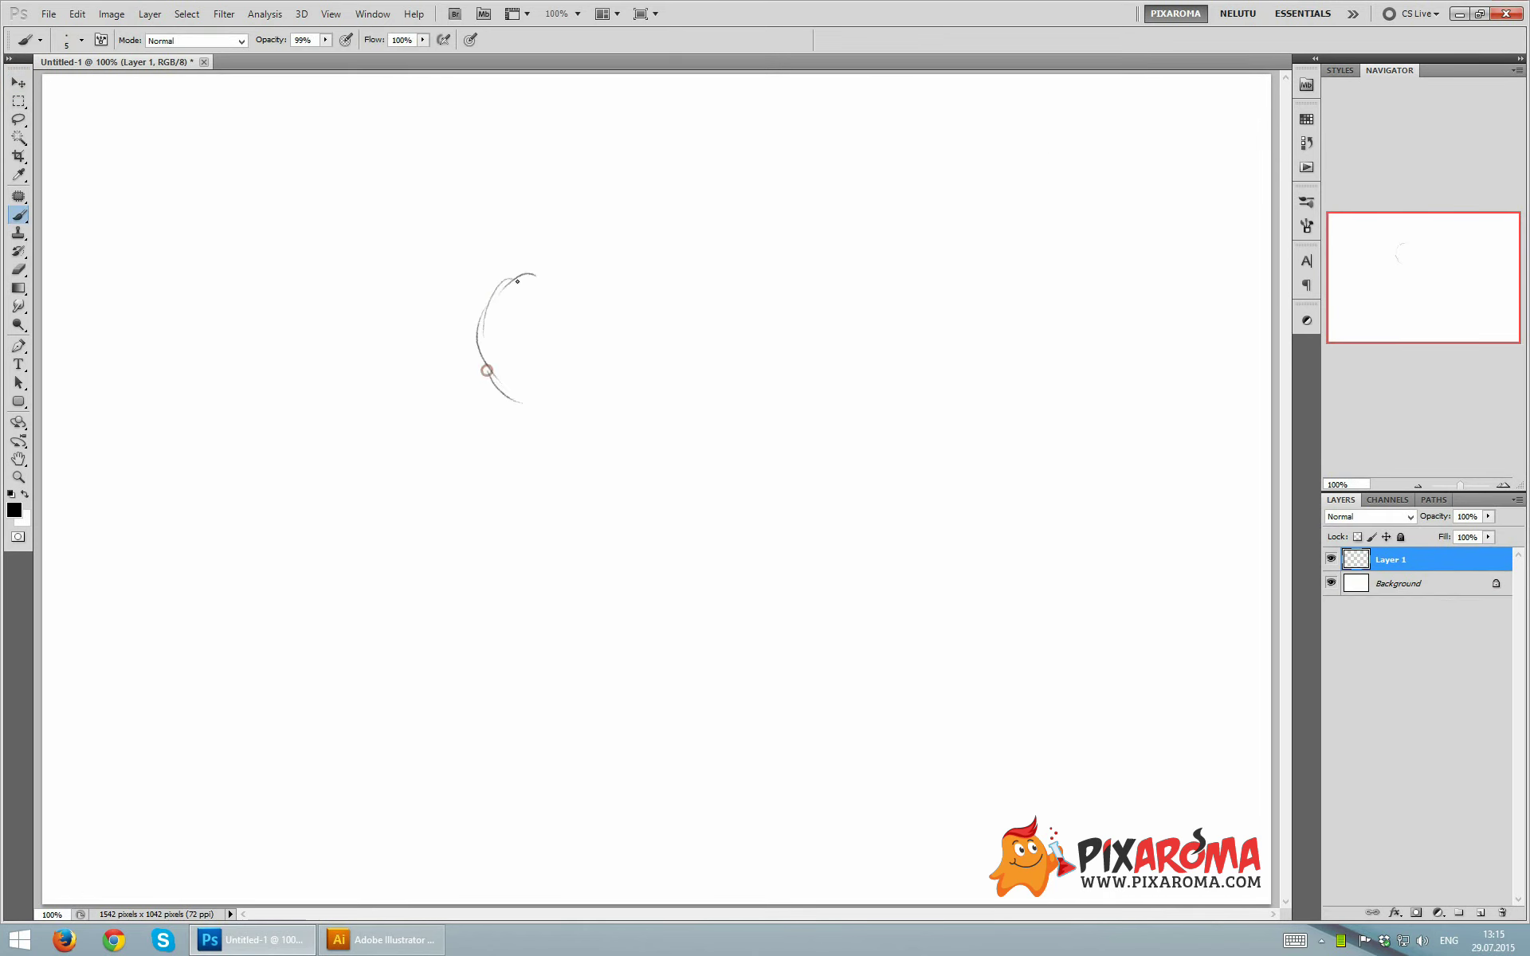
mouse_move(497, 289)
mouse_down()
mouse_move(560, 266)
mouse_move(621, 335)
mouse_move(506, 402)
mouse_move(589, 410)
mouse_up()
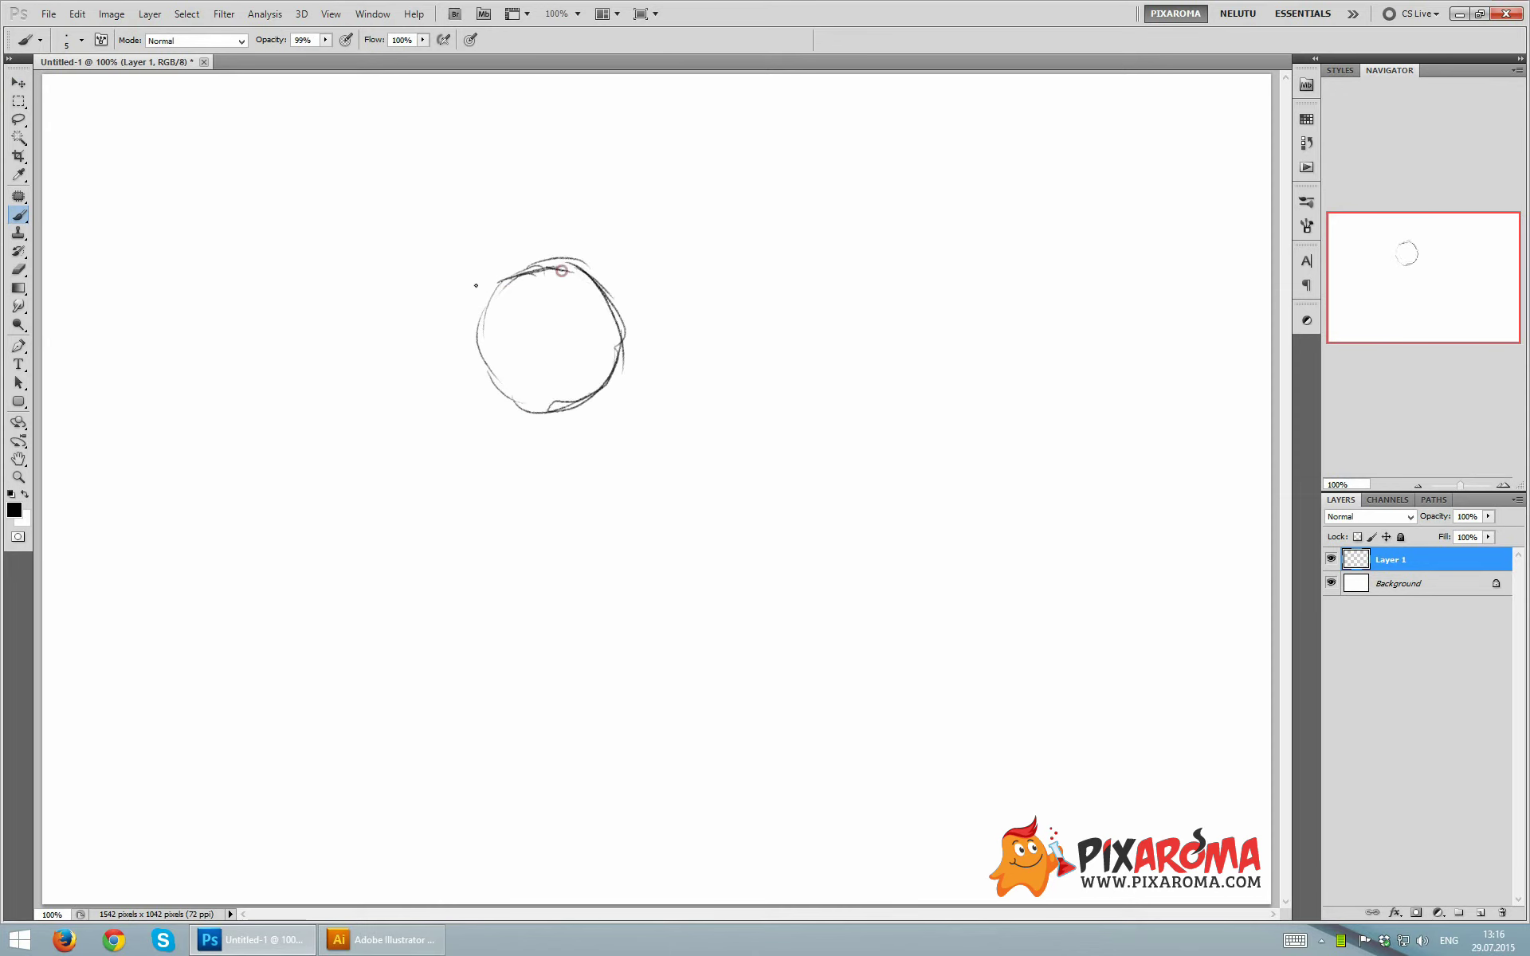
mouse_move(508, 257)
mouse_down()
mouse_move(532, 394)
mouse_move(523, 335)
mouse_move(481, 379)
mouse_move(499, 384)
mouse_up()
mouse_move(528, 288)
mouse_down()
mouse_move(545, 306)
mouse_move(580, 289)
mouse_up()
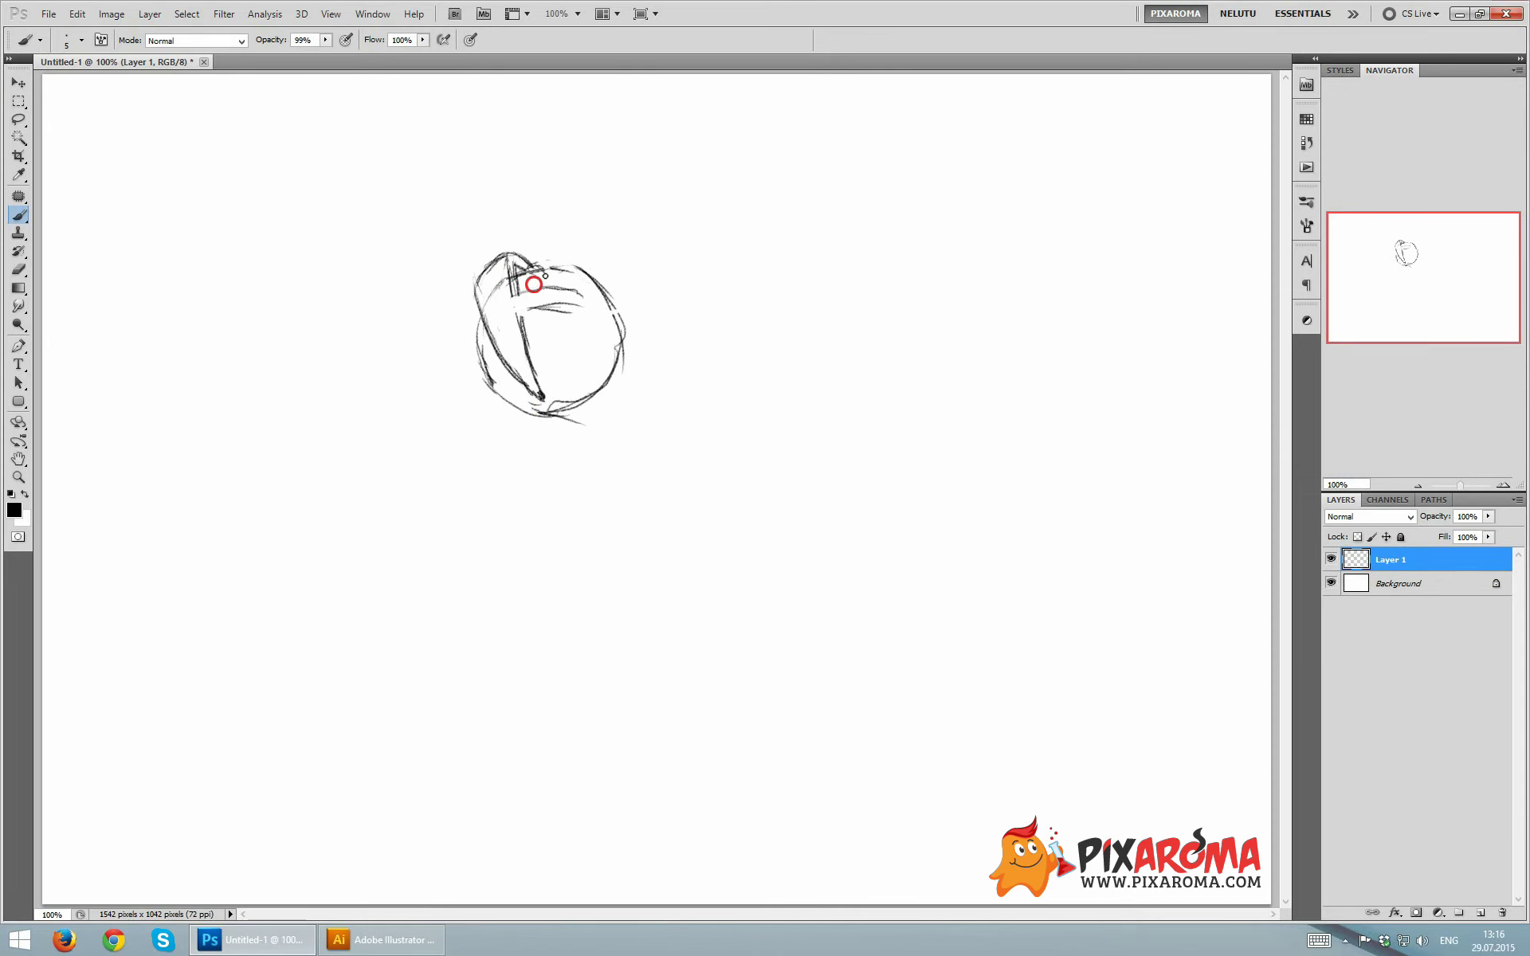
- Delete the sketch's right half, then duplicate, flip and merge the left half
key(m)
drag(547, 134, 767, 488)
key(Delete)
key(ctrl+d)
key(ctrl+j)
key(ctrl+e)
- Brush a left side panel and long inner strokes onto the sketch
key(b)
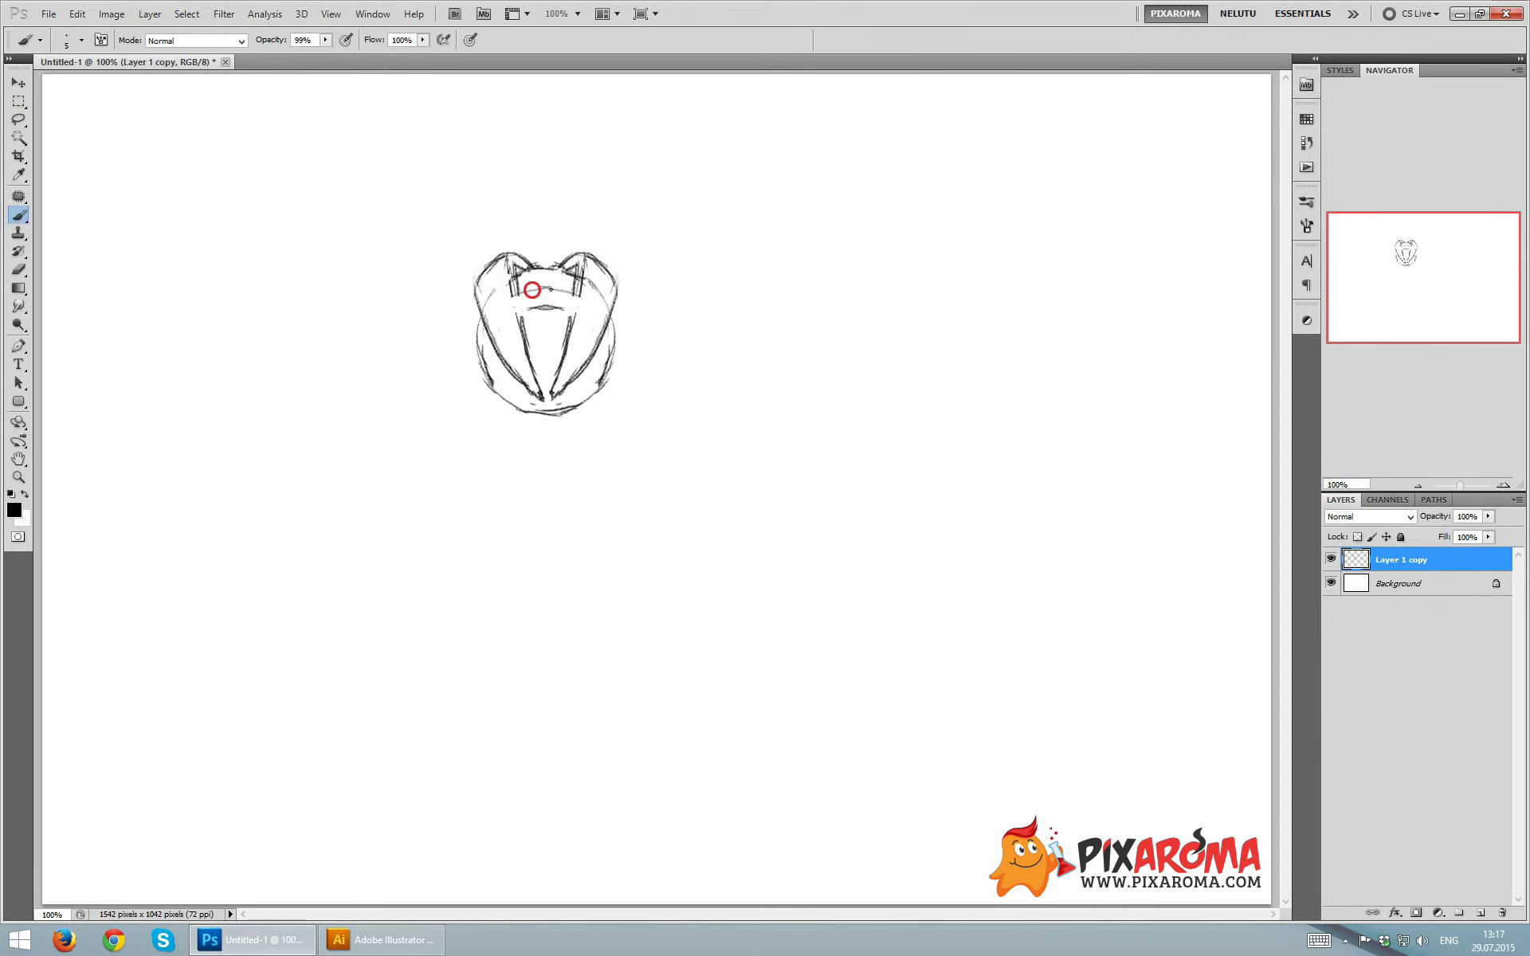
drag(523, 307, 567, 307)
mouse_move(445, 341)
mouse_down()
mouse_move(451, 394)
mouse_move(483, 387)
mouse_move(478, 324)
mouse_move(465, 394)
mouse_up()
key(ctrl+alt+z)
drag(514, 275, 542, 398)
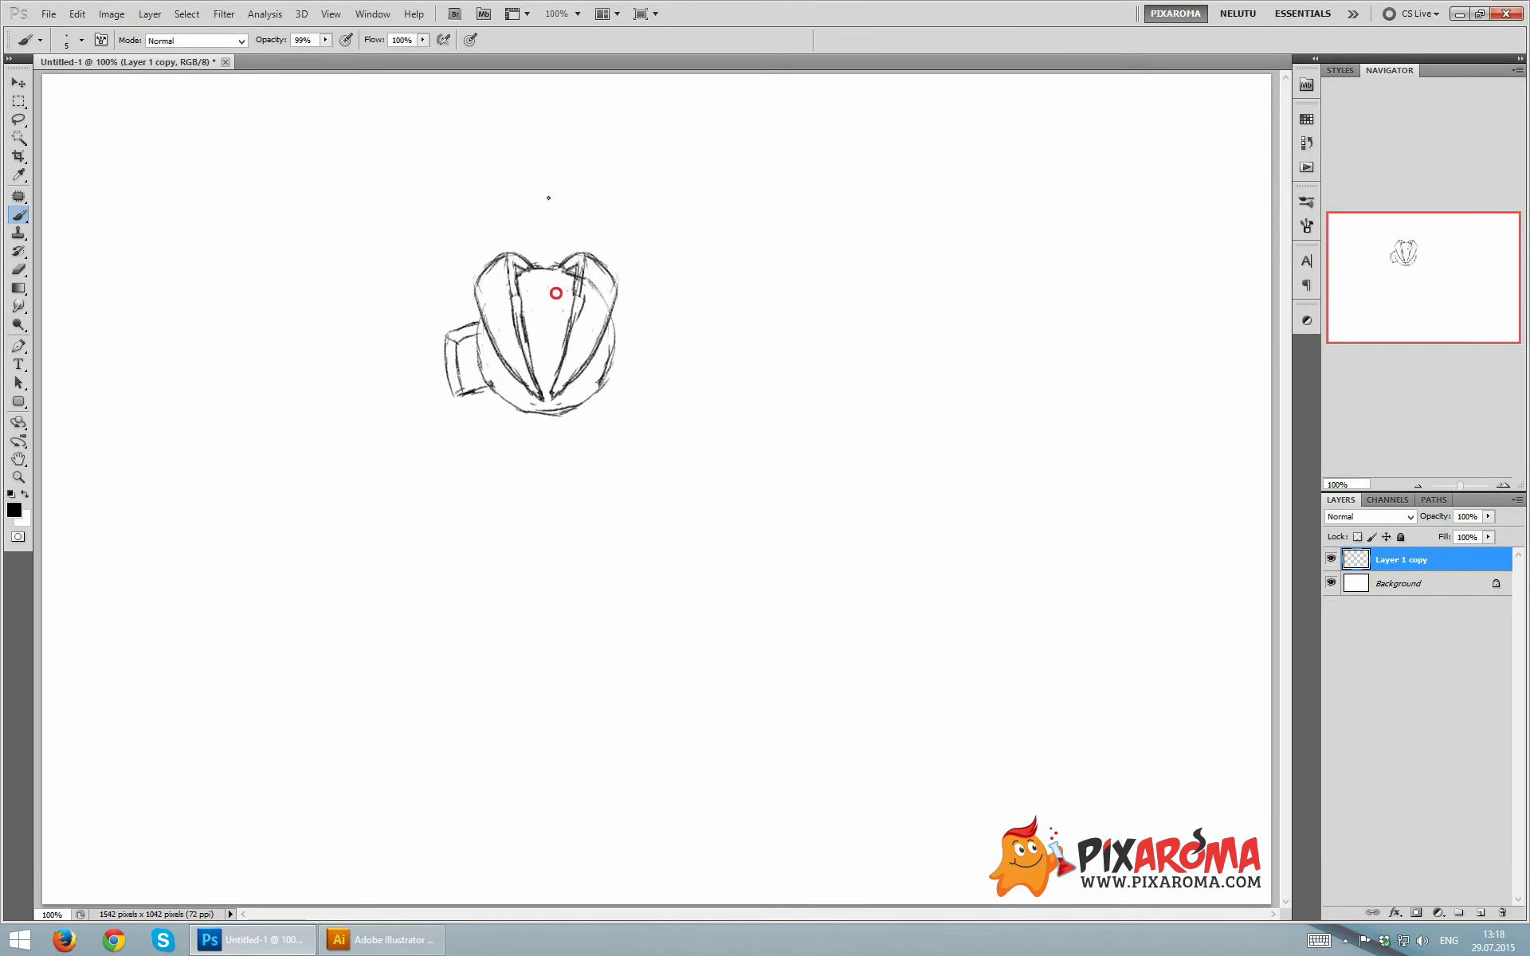
mouse_move(573, 275)
mouse_down()
mouse_move(549, 399)
mouse_move(644, 351)
mouse_up()
- Mirror the half with Flip Horizontal, commit, and Alt-drag a copy alongside
key(v)
right_click(1394, 562)
click(1382, 548)
key(ctrl+t)
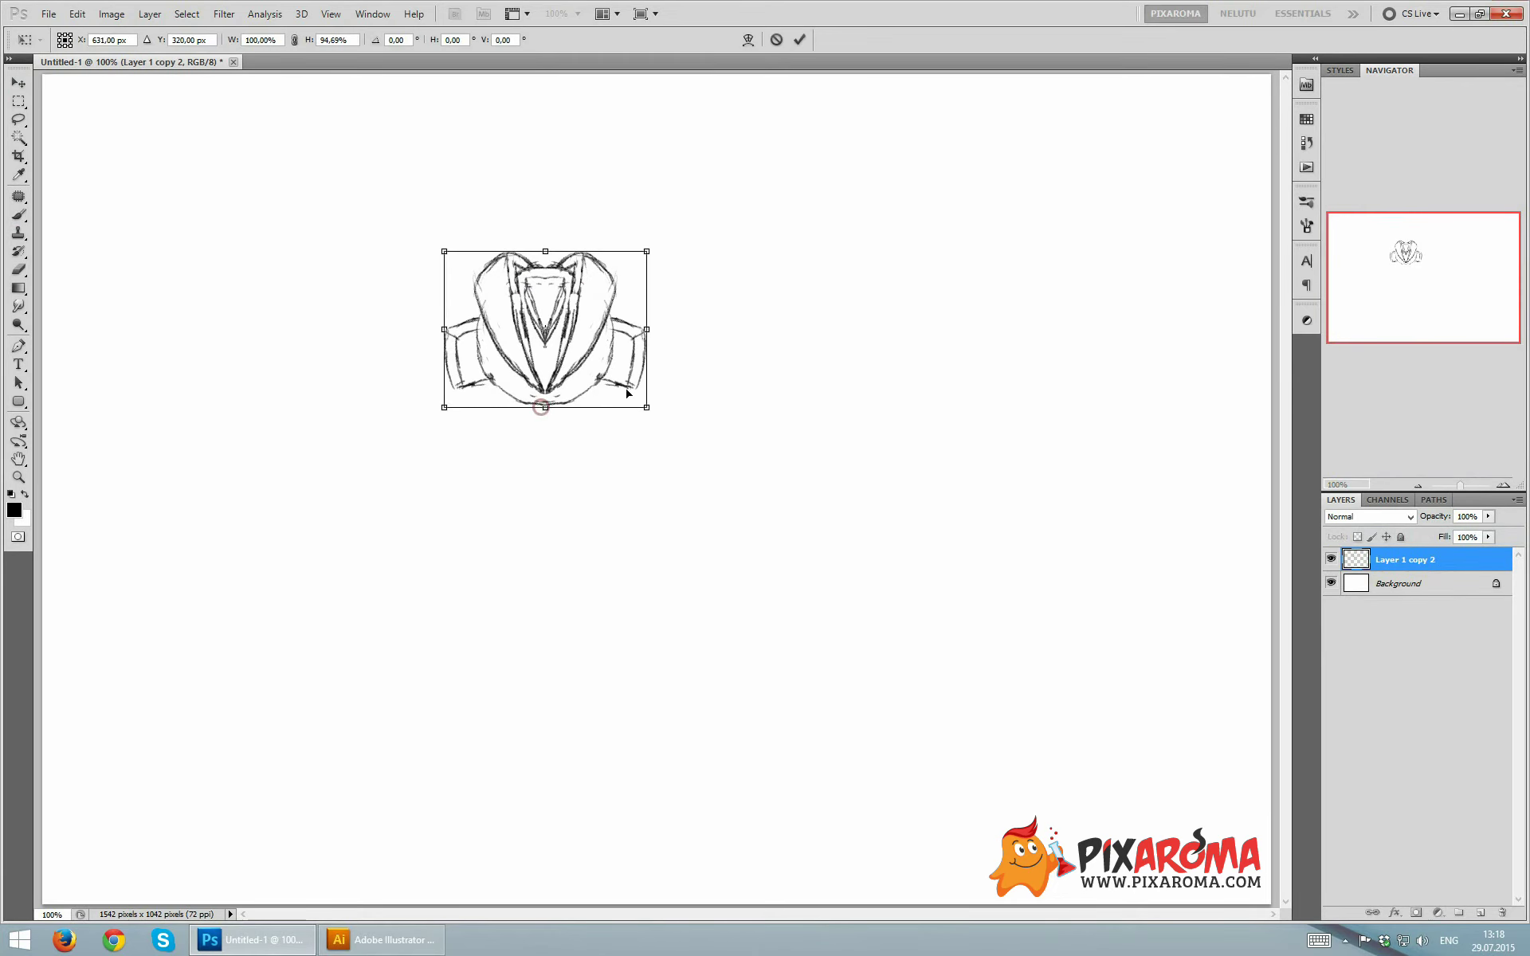
double_click(557, 337)
mouse_move(560, 341)
mouse_down()
mouse_move(249, 357)
mouse_move(516, 386)
mouse_up()
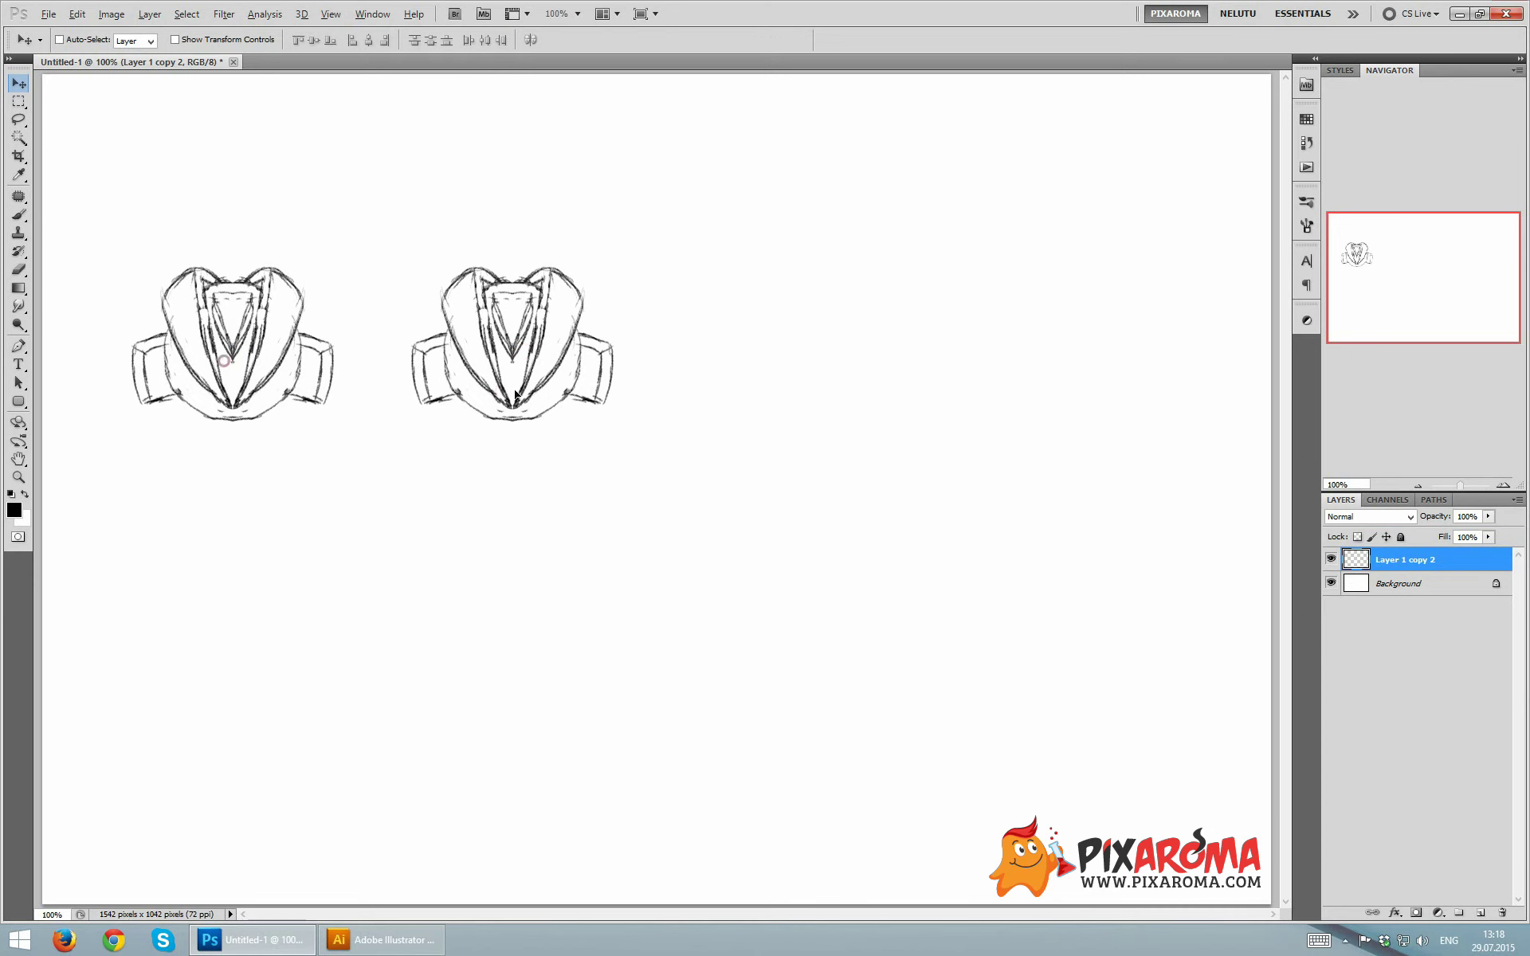
- Redraw the second sketch's central band and mirror its half into place
key(b)
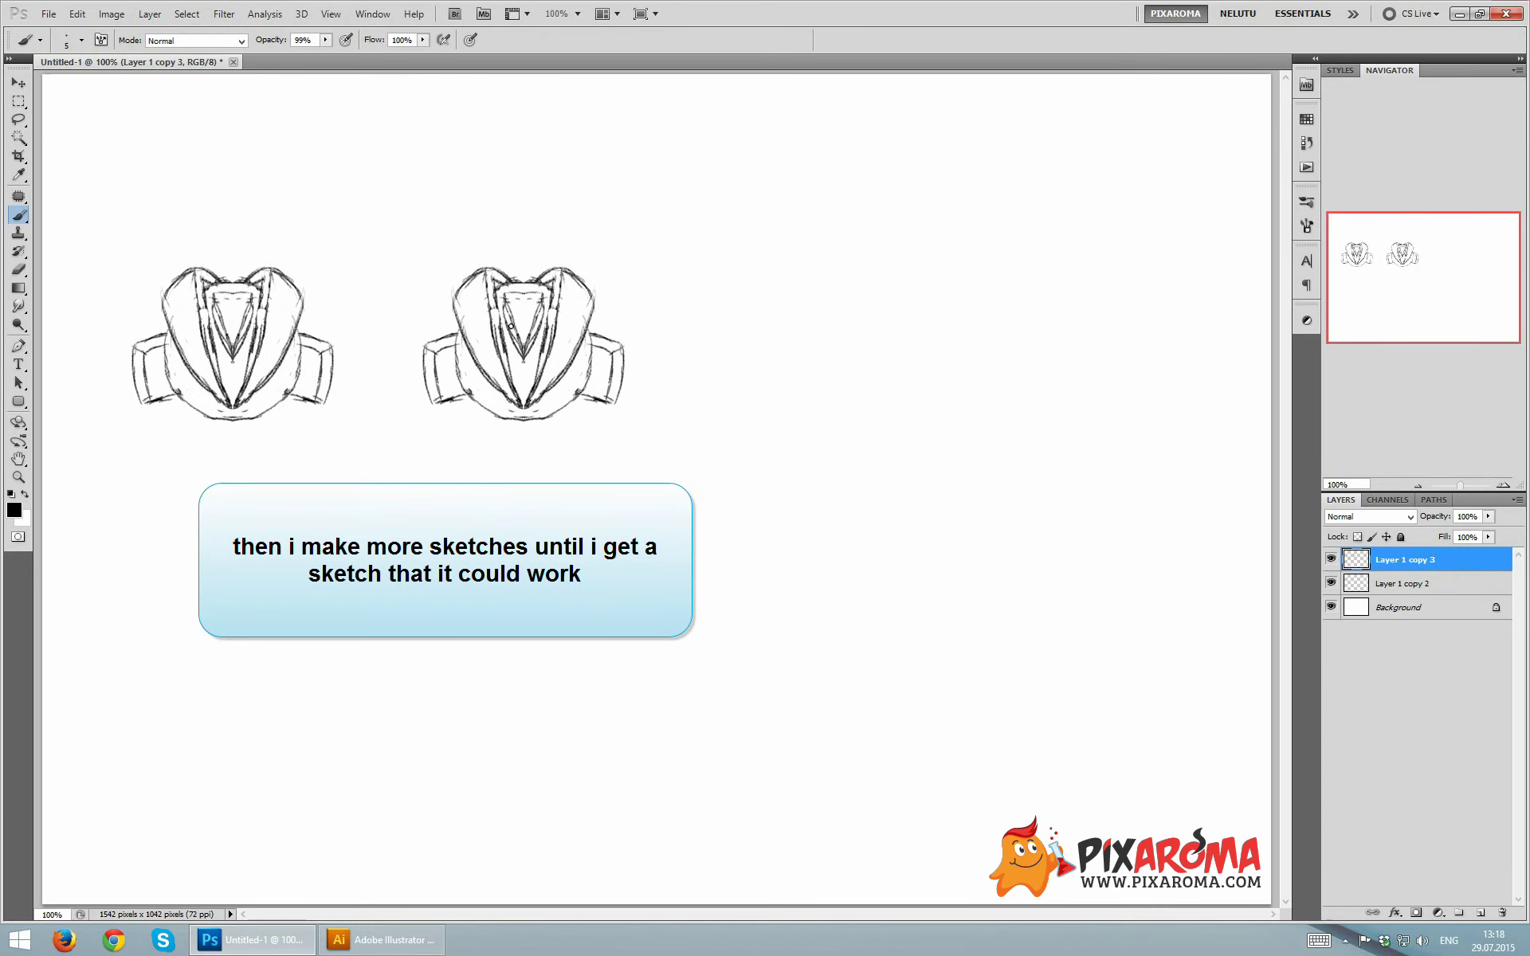
mouse_move(511, 325)
mouse_down()
mouse_move(526, 383)
mouse_move(498, 398)
mouse_move(534, 395)
mouse_move(489, 373)
mouse_move(501, 331)
mouse_move(478, 343)
mouse_move(461, 280)
mouse_move(479, 303)
mouse_move(447, 318)
mouse_move(516, 434)
mouse_move(489, 403)
mouse_move(501, 297)
mouse_up()
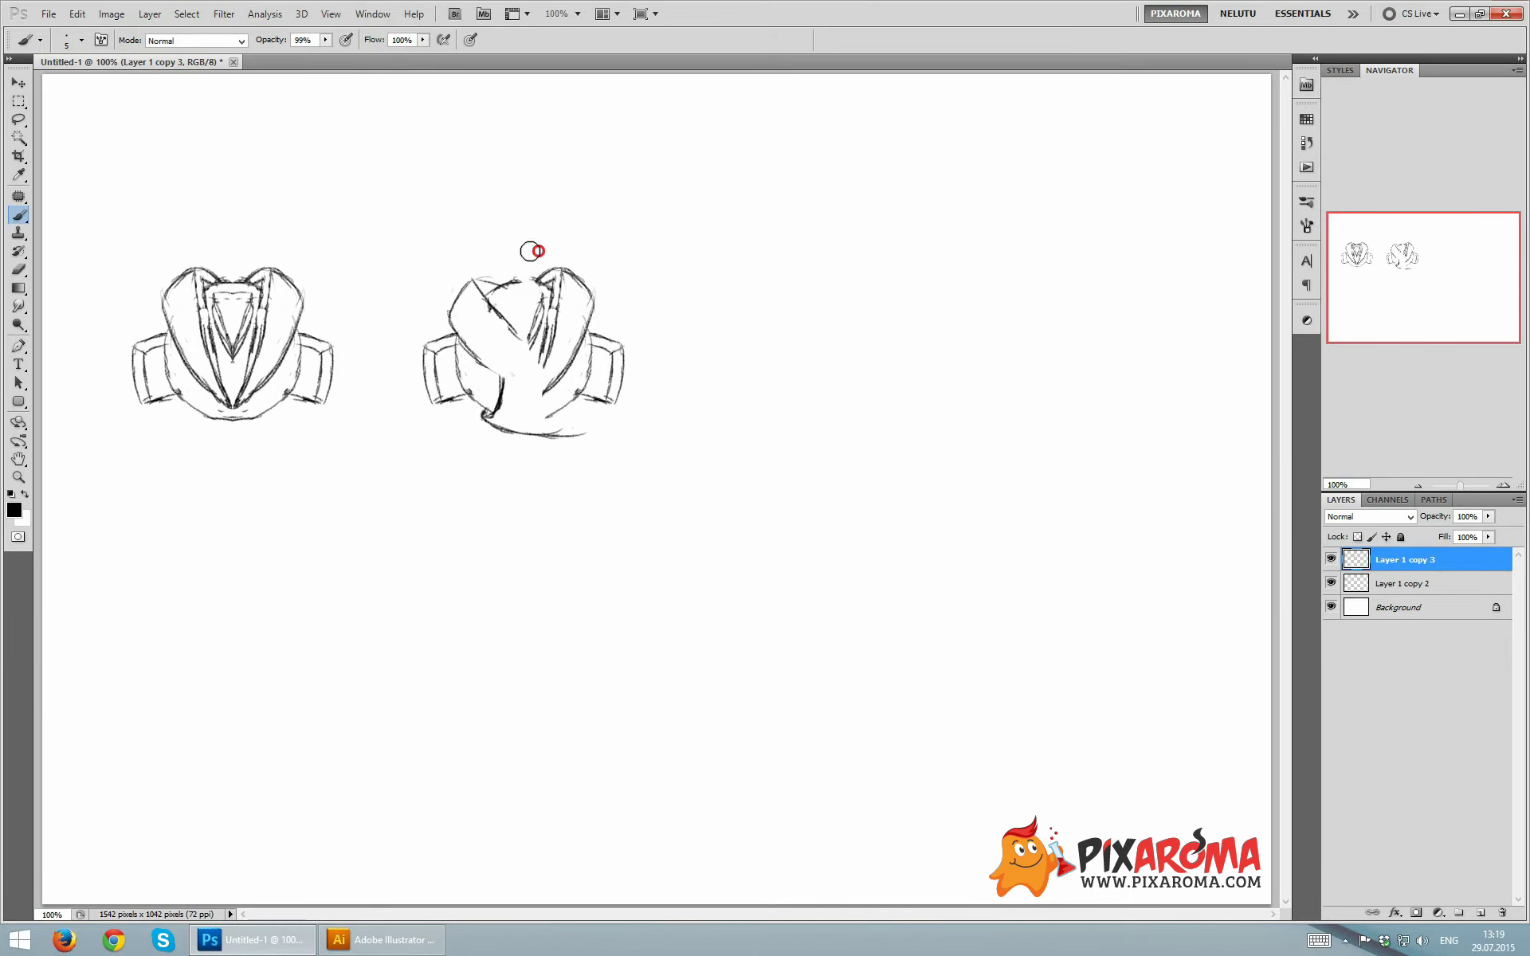
click(19, 82)
drag(639, 495, 467, 422)
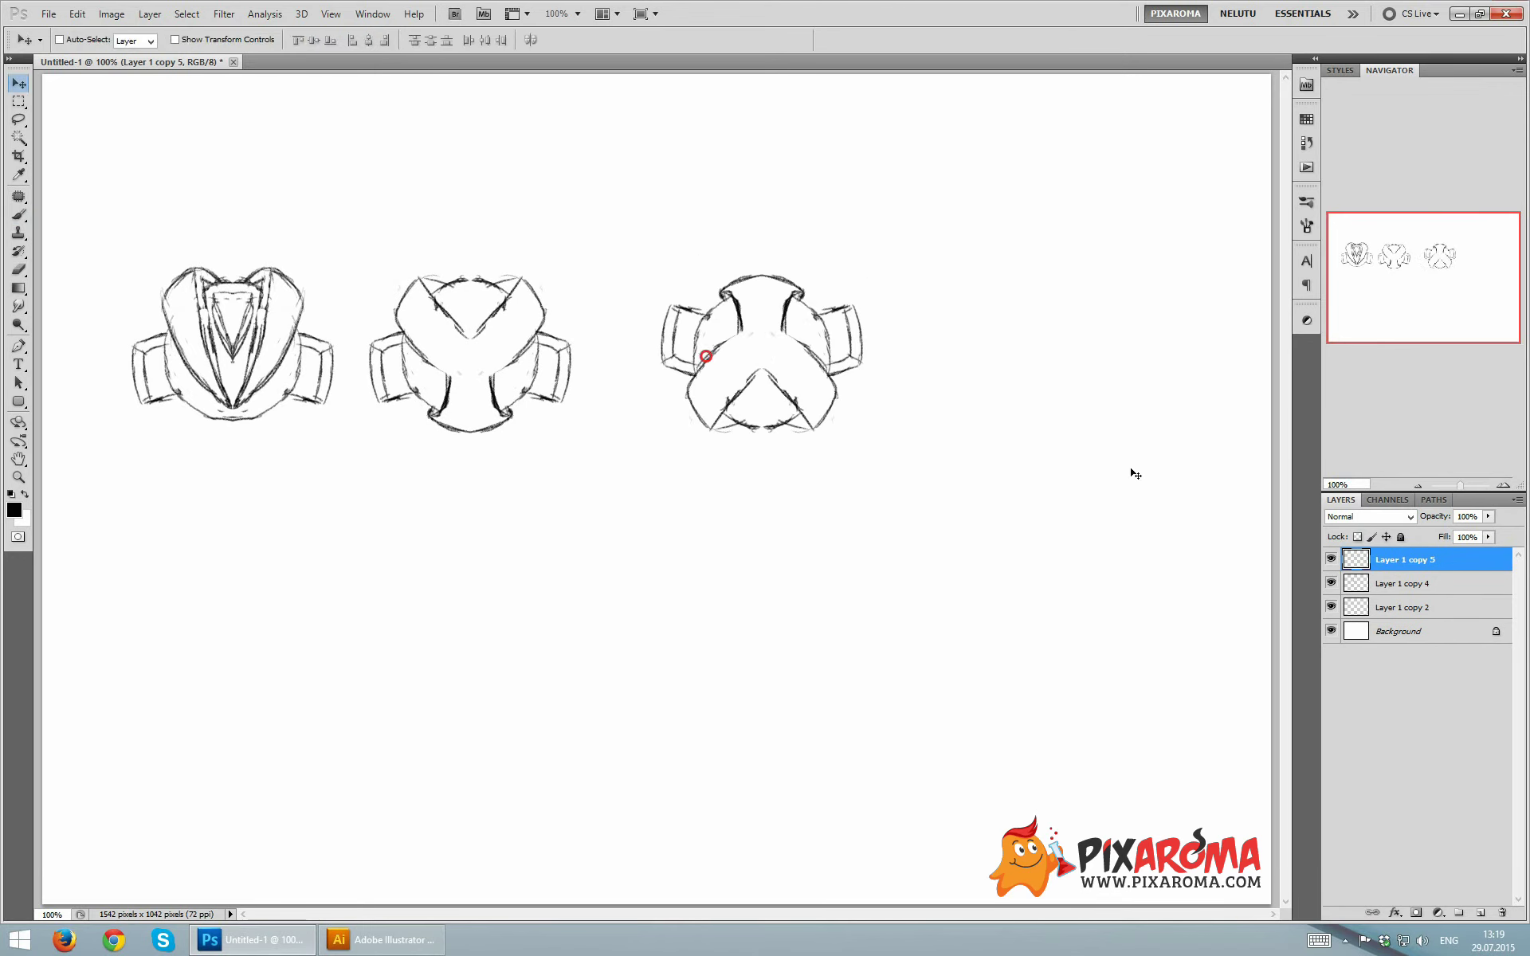
- Thicken the third sketch's lower-left edge and arc an outer rim over it
drag(656, 416, 701, 368)
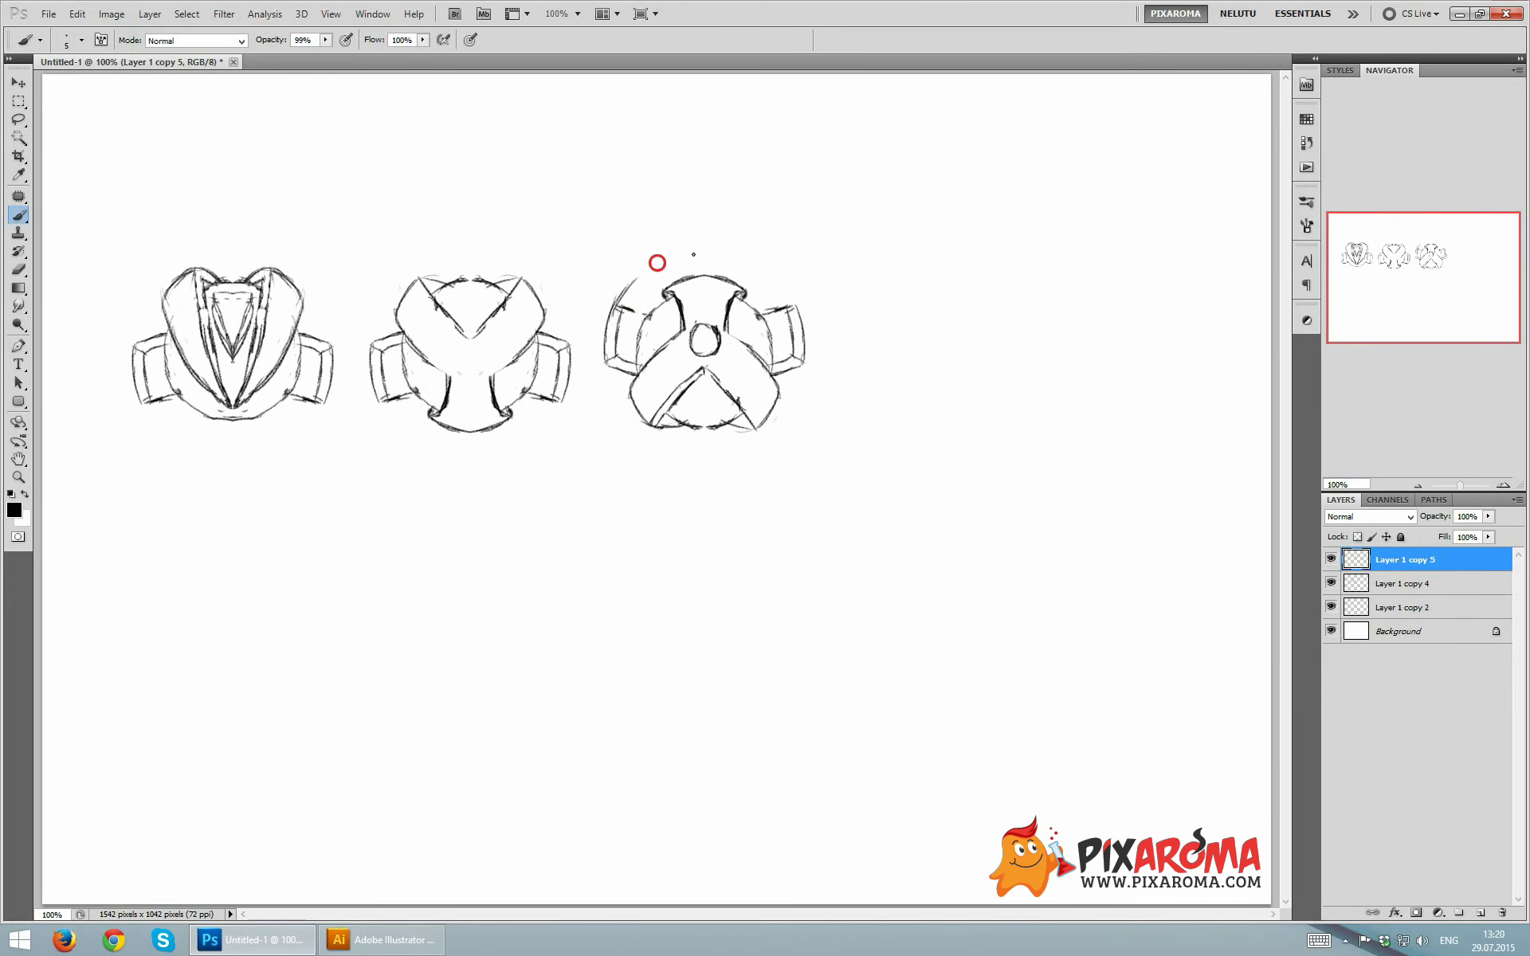
mouse_move(653, 256)
mouse_down()
mouse_move(609, 339)
mouse_move(741, 259)
mouse_up()
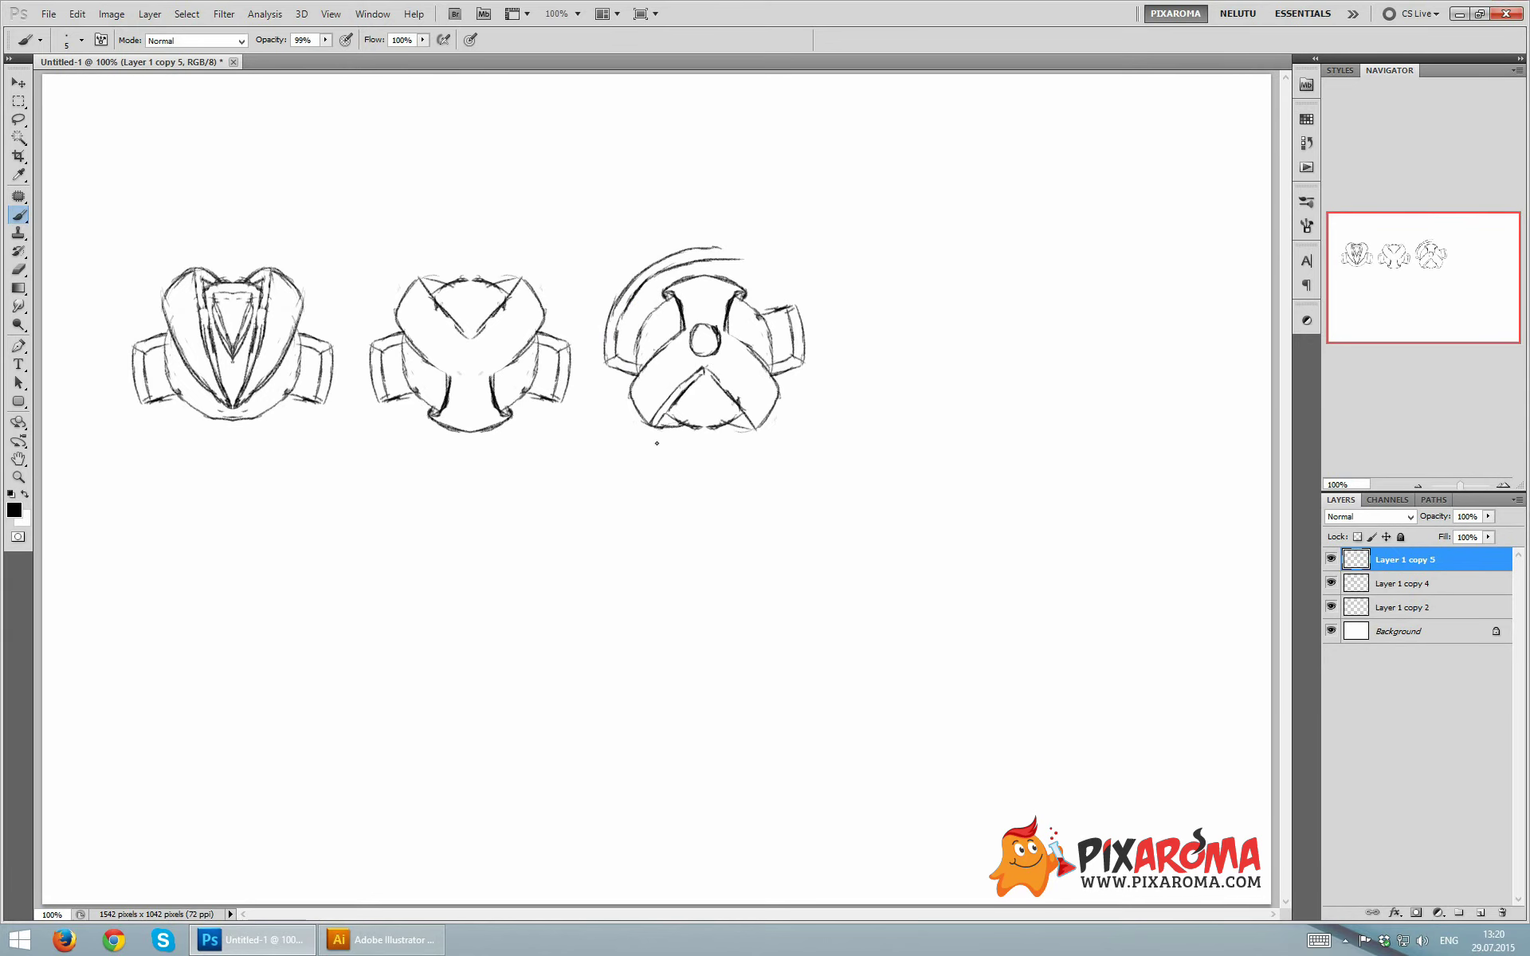
key(b)
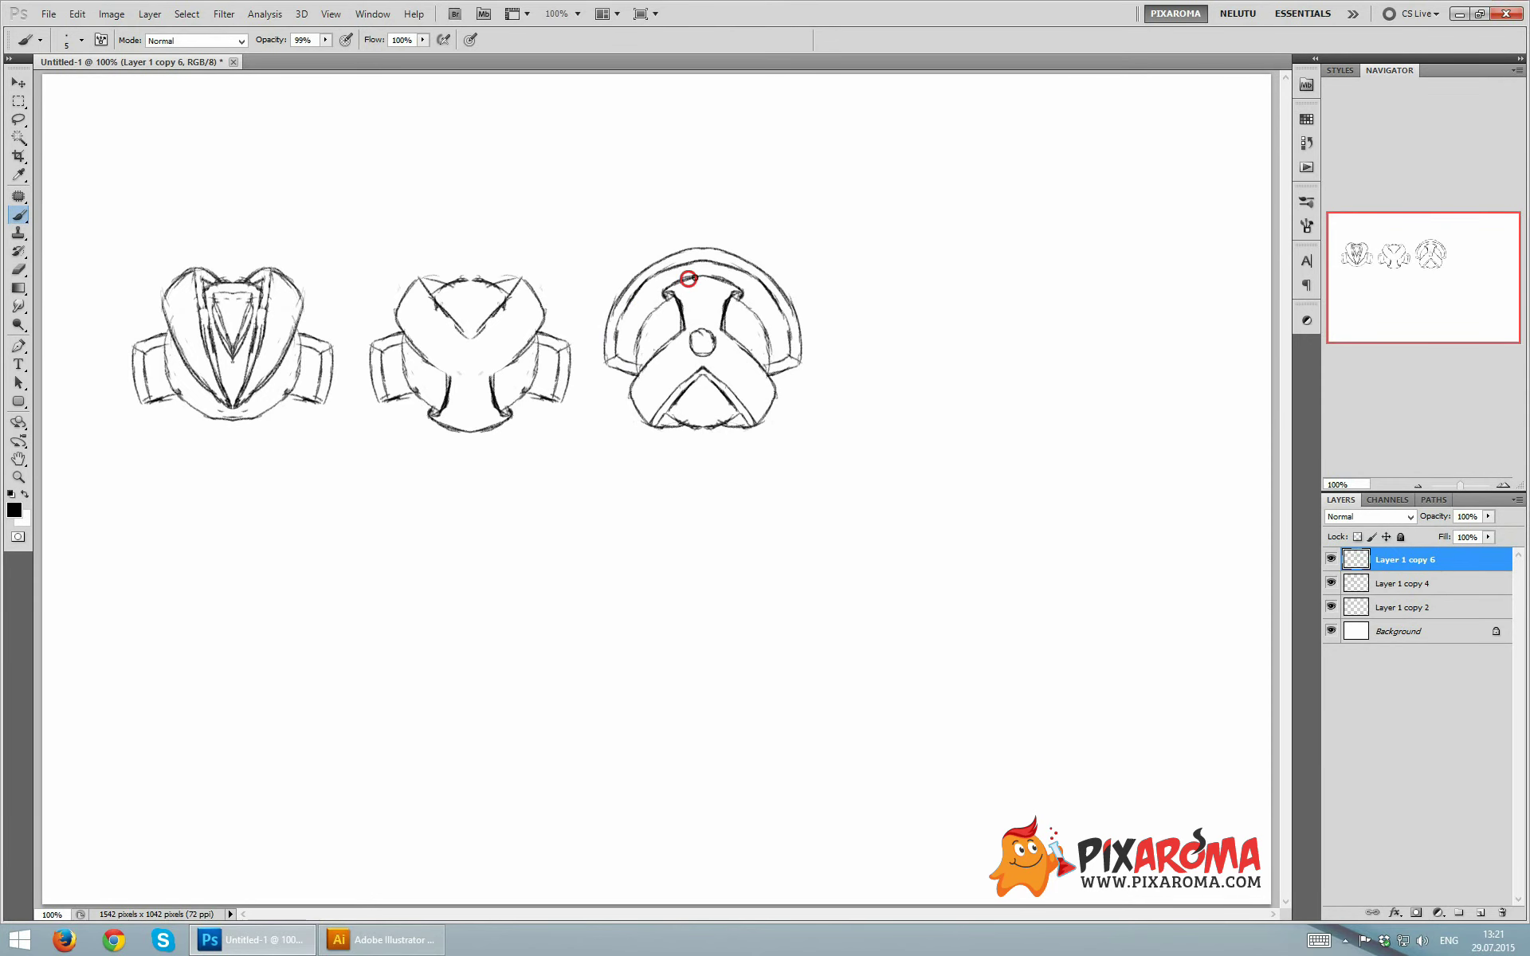
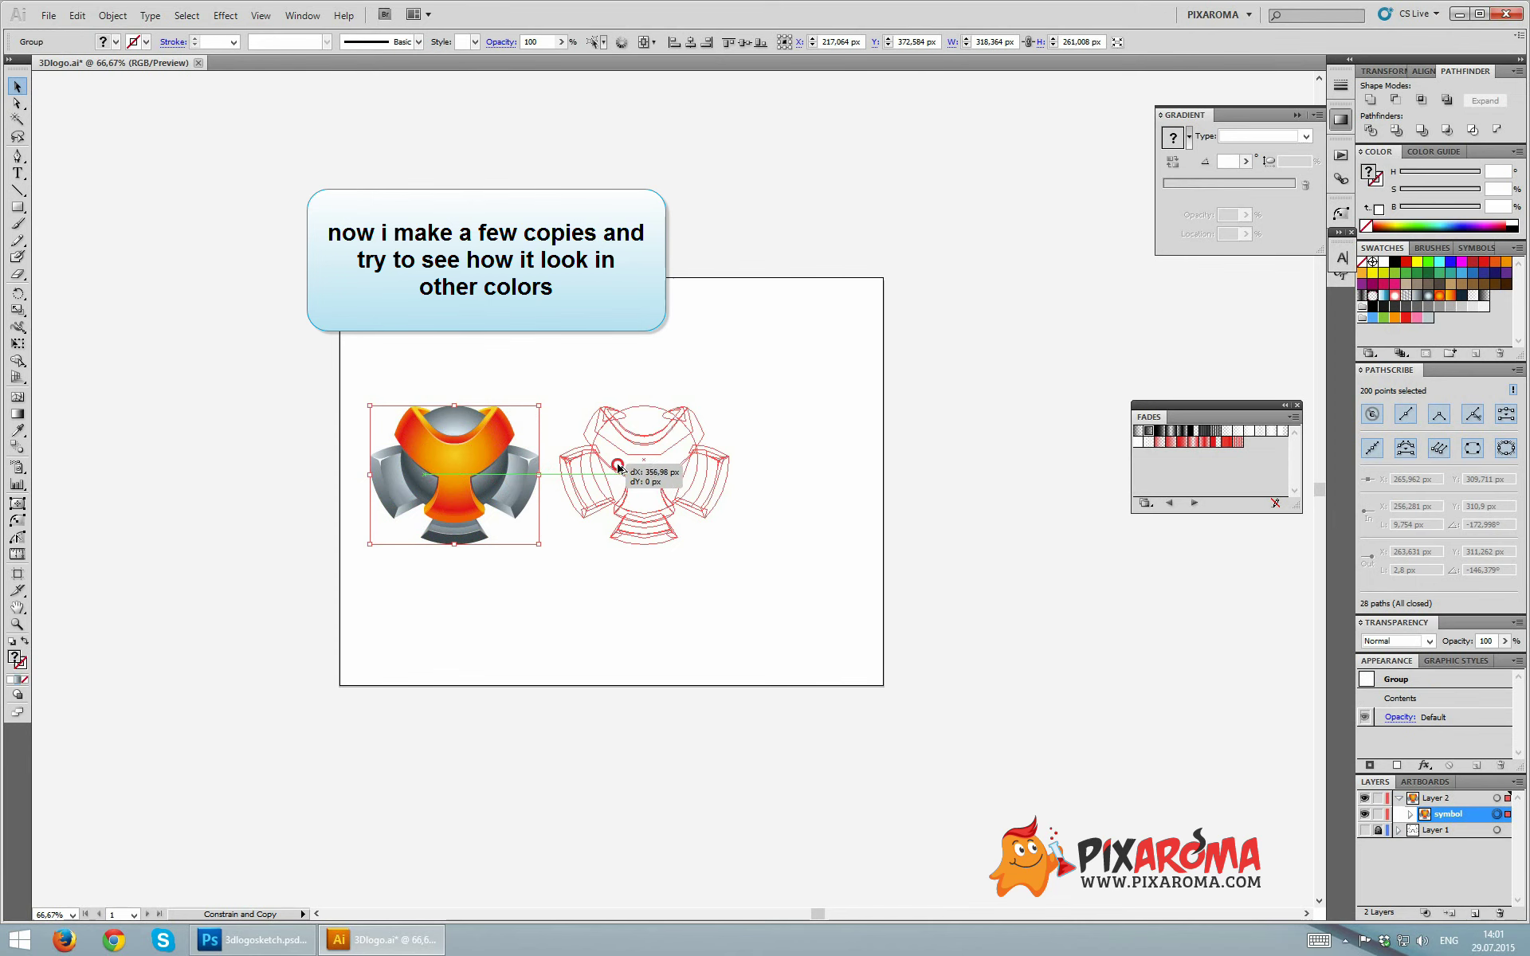
- Make three side-by-side copies of the orange logo, select them all and fit the artboard to them
drag(454, 478, 644, 478)
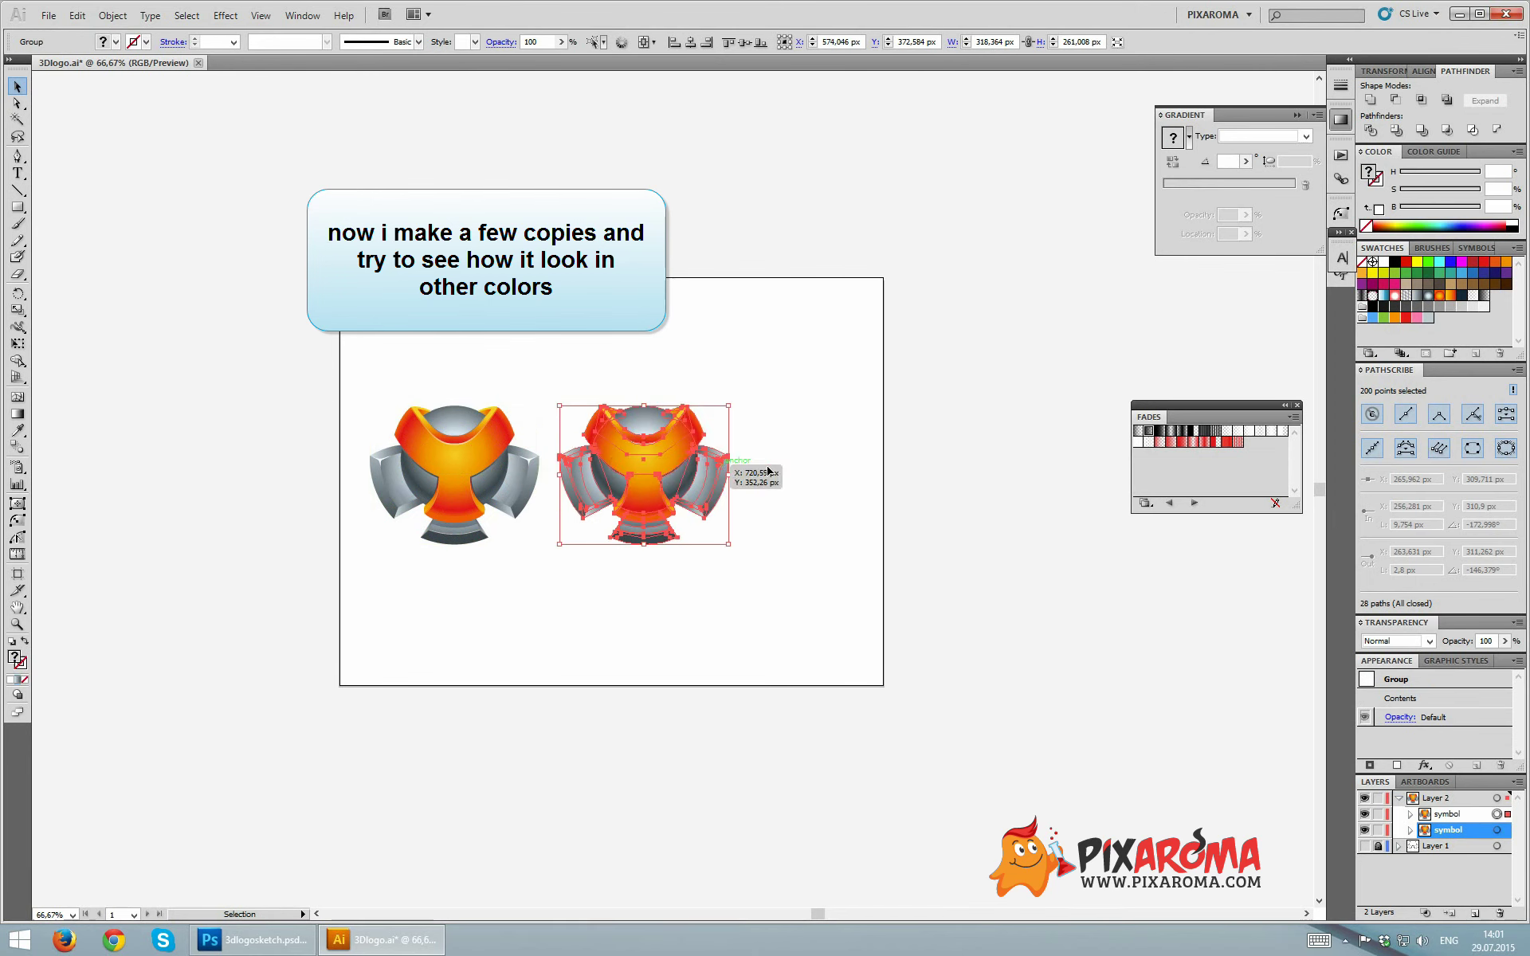
key(ctrl+d)
drag(973, 618, 335, 360)
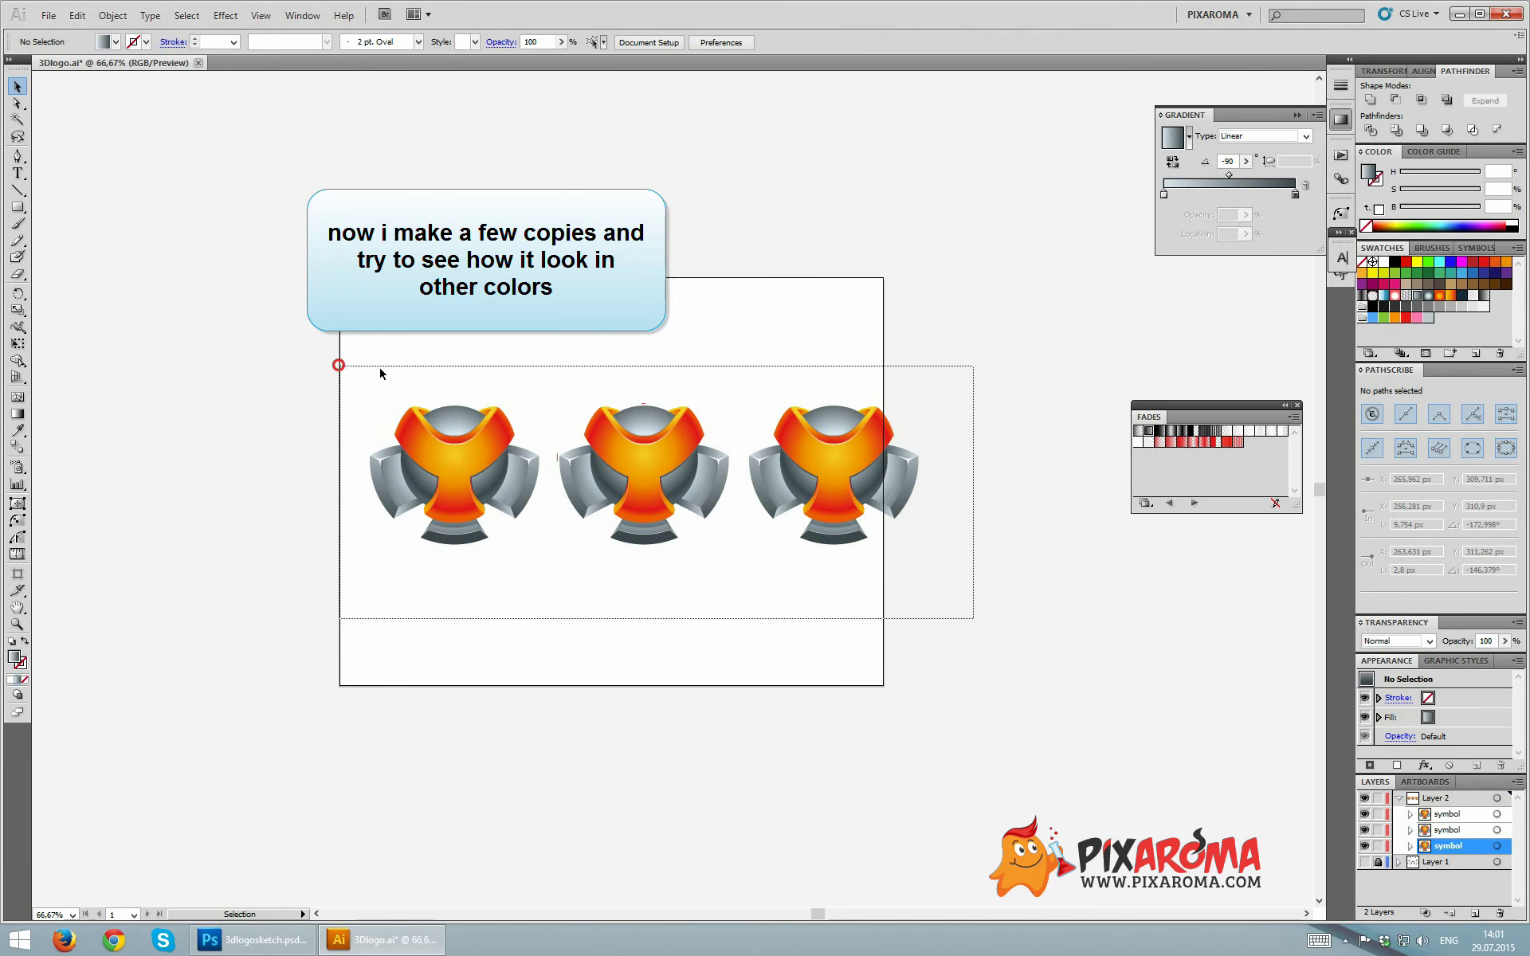
drag(918, 544, 846, 526)
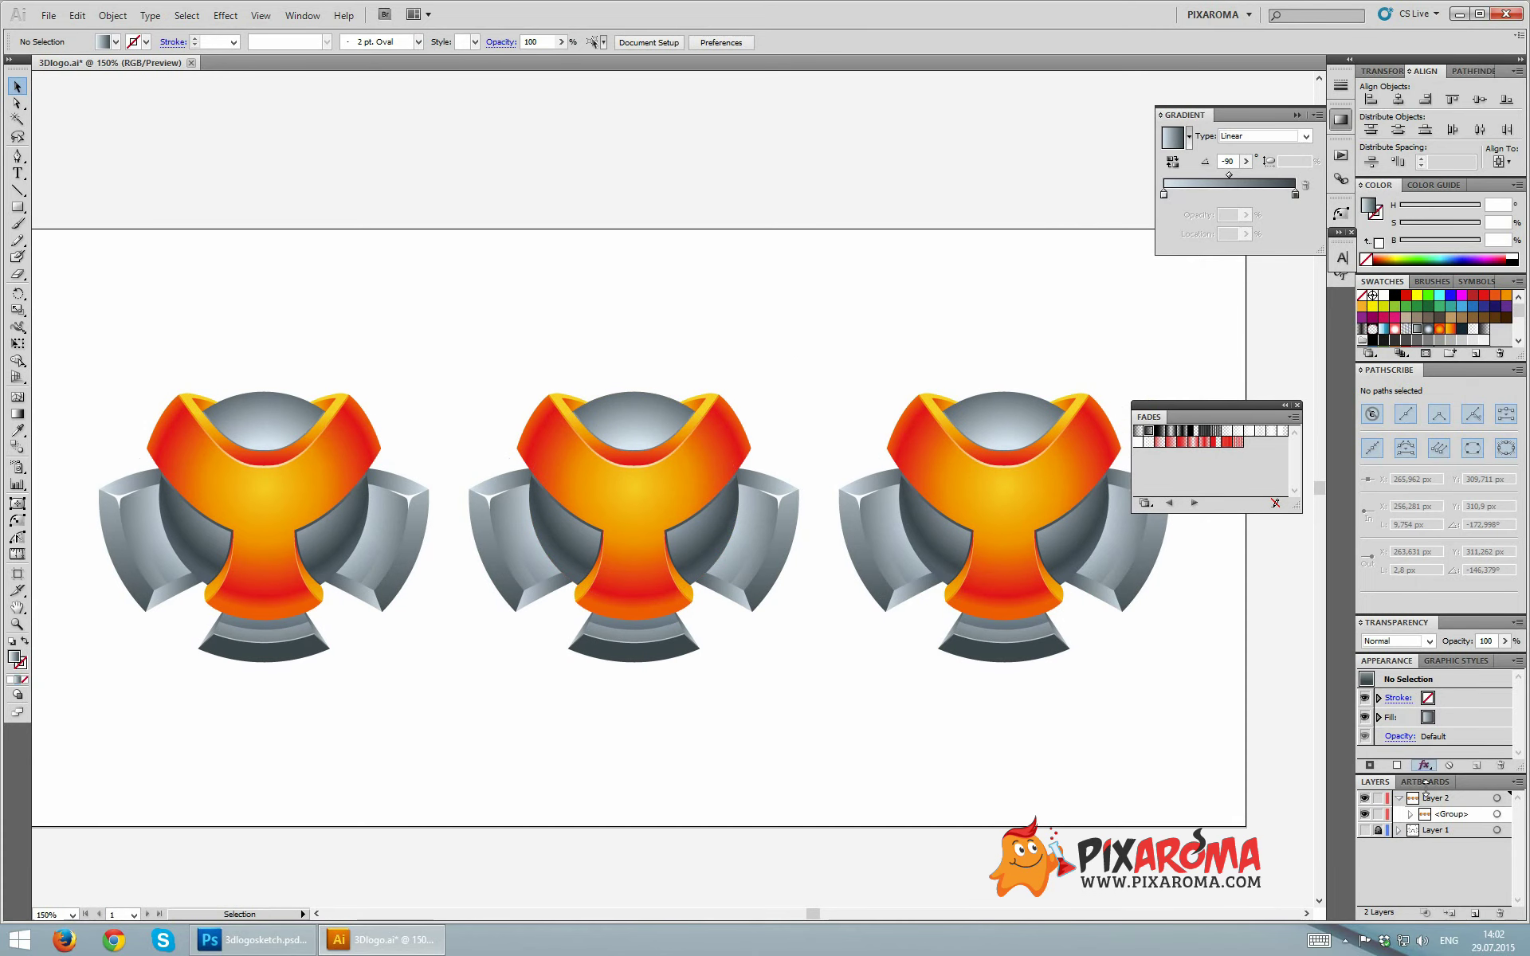
- Select the middle logo from the expanded group and open its Recolor Artwork options
click(1410, 813)
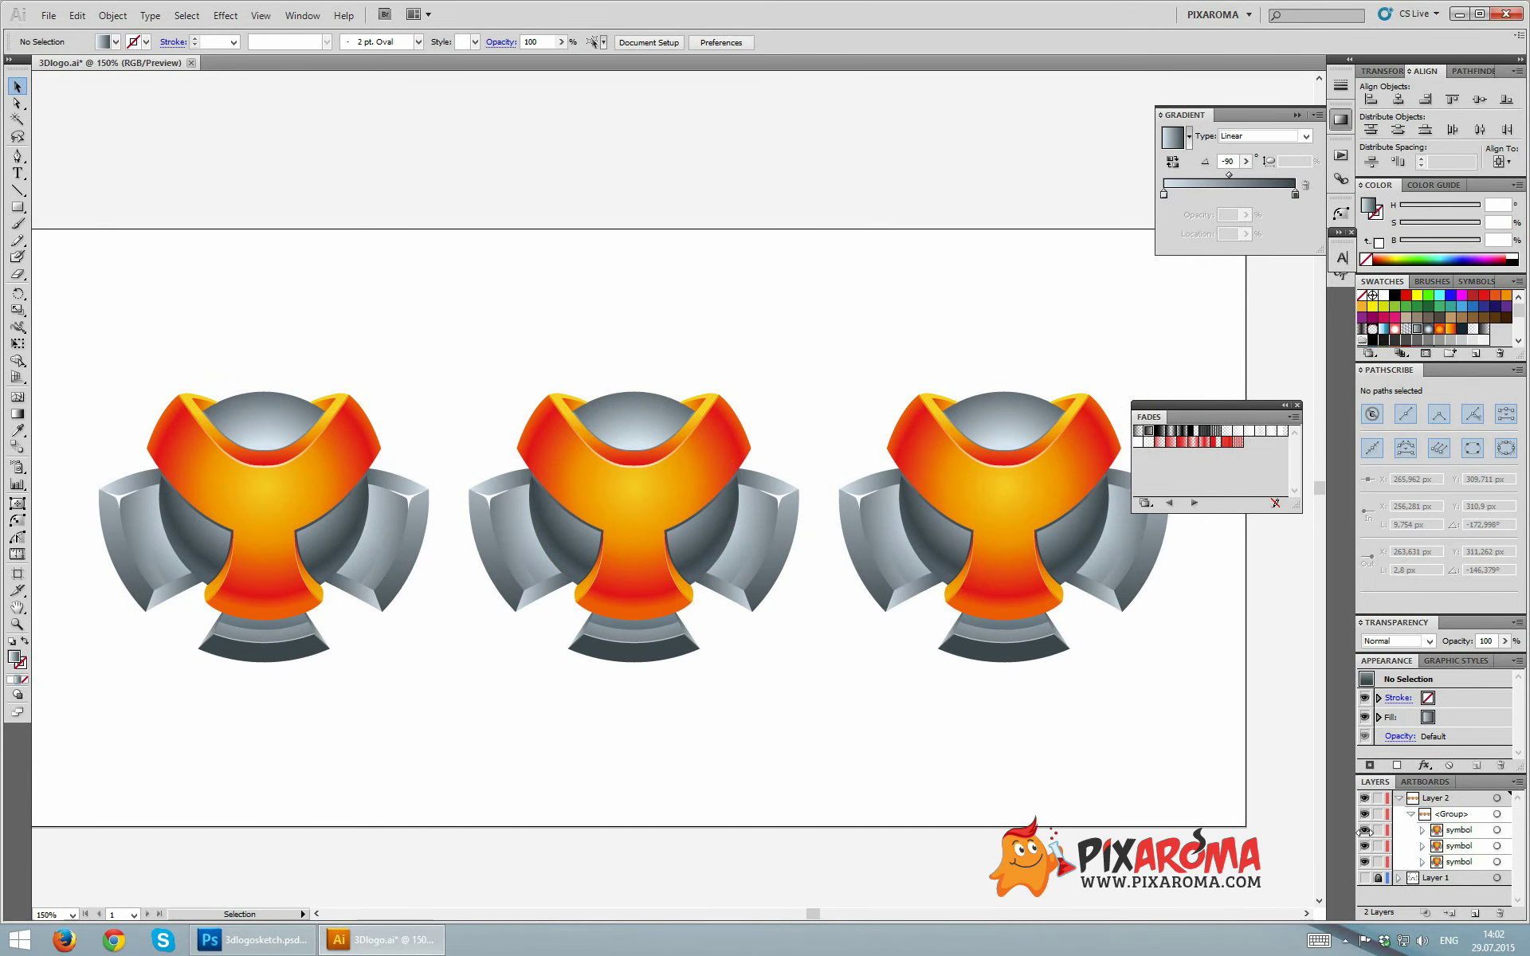
click(1497, 831)
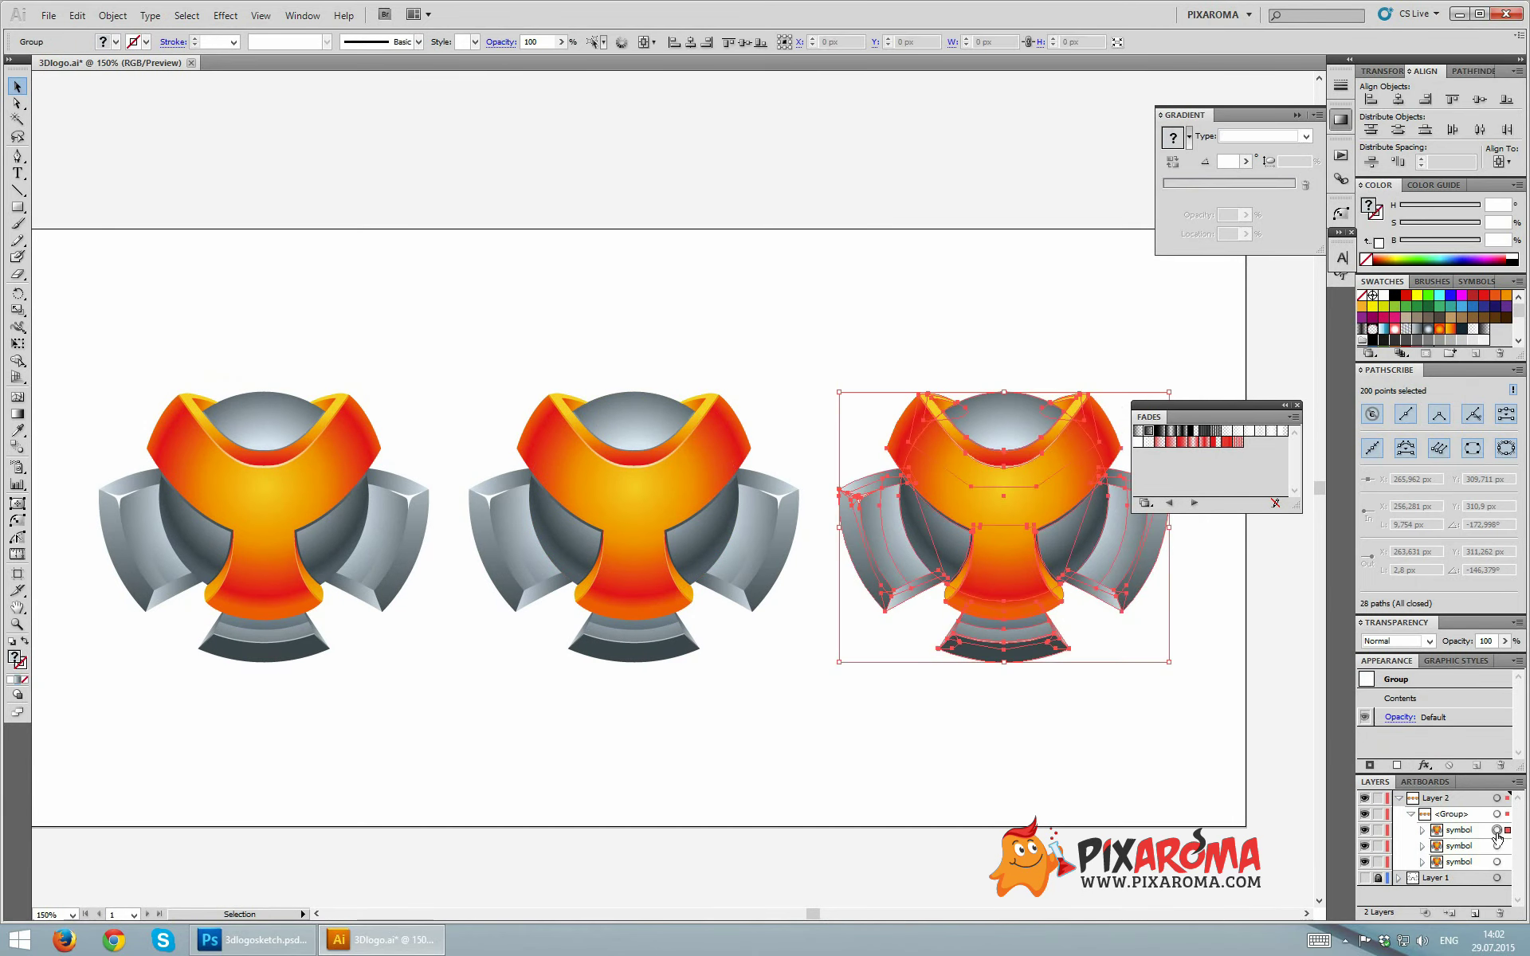
click(1498, 845)
click(621, 41)
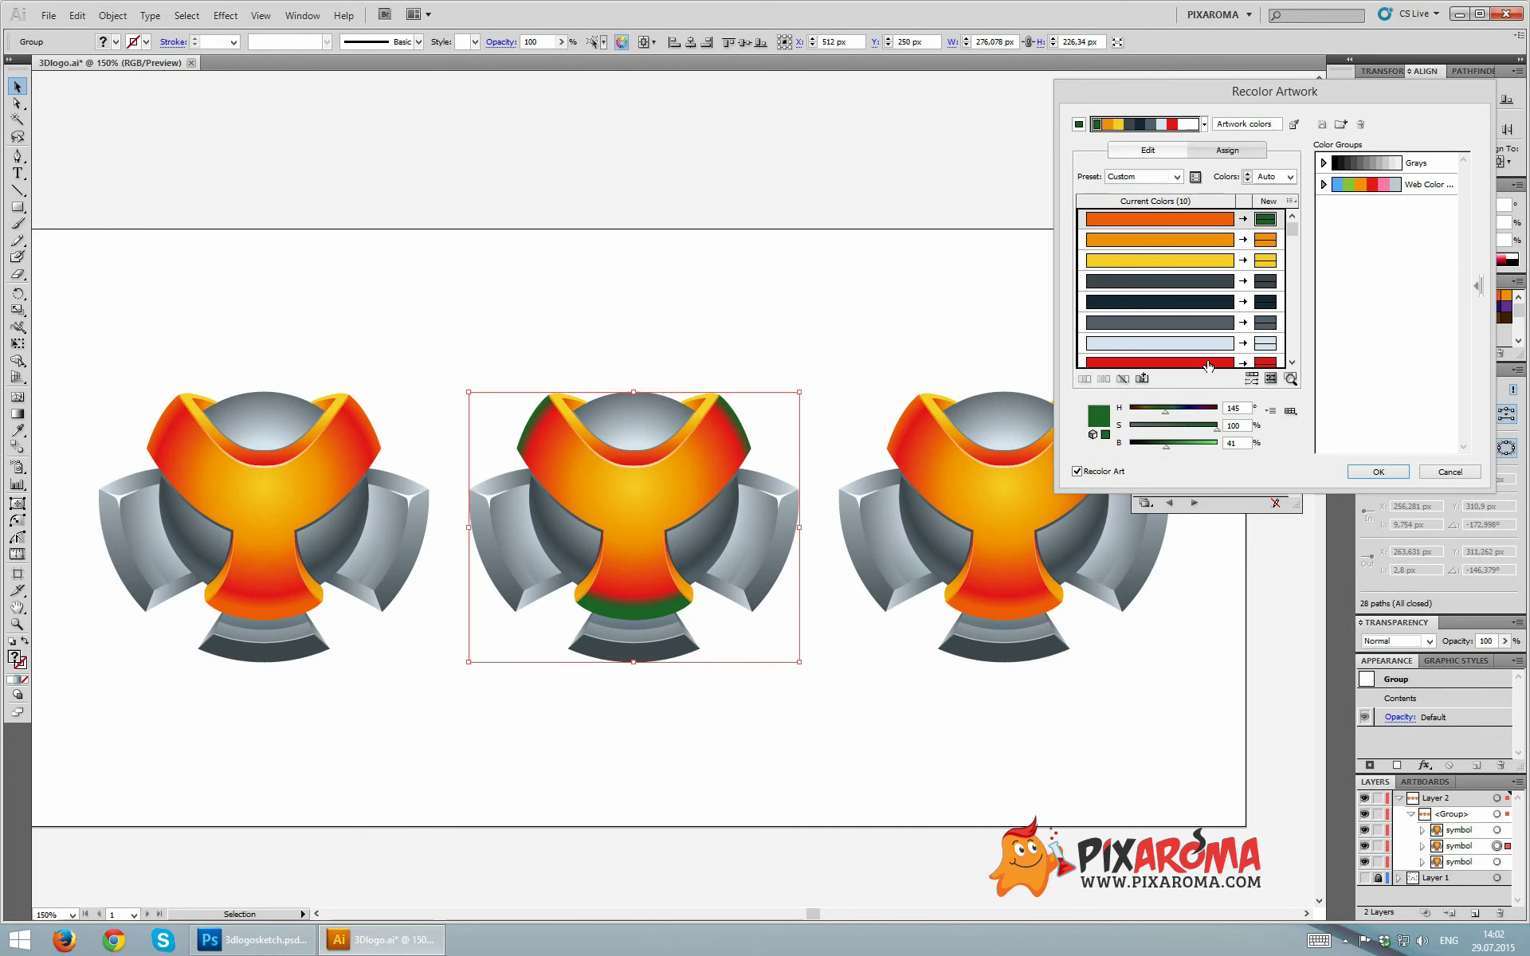
- Shift the logo's second orange shade to a darker green and its yellow to bright lime green
click(1265, 239)
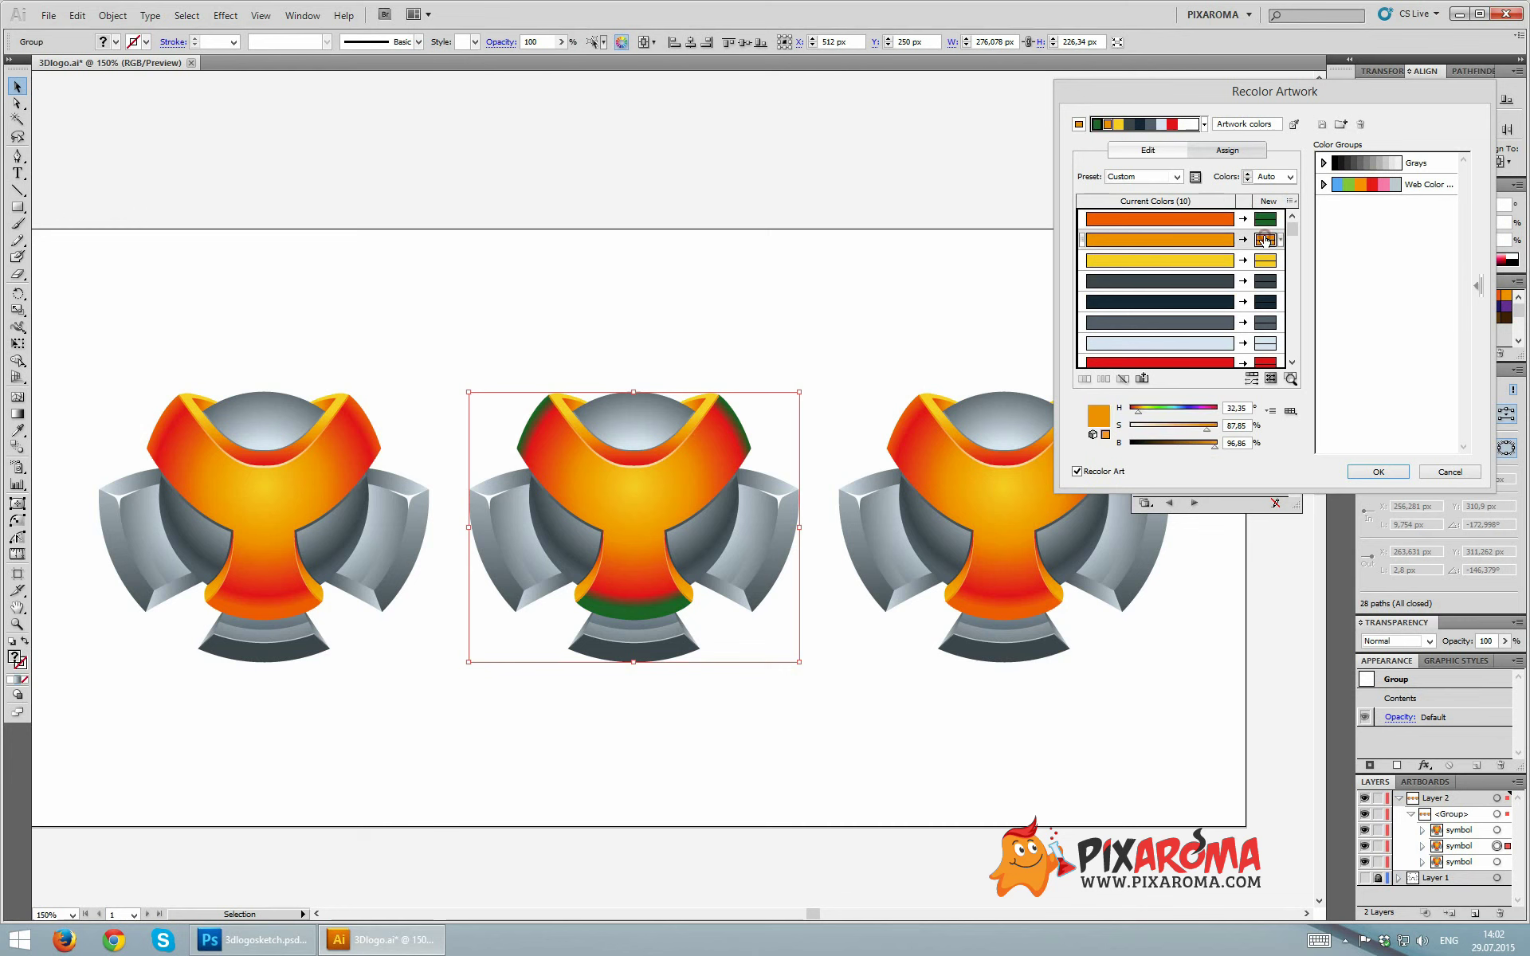
click(1165, 409)
click(1209, 425)
drag(1211, 444, 1156, 409)
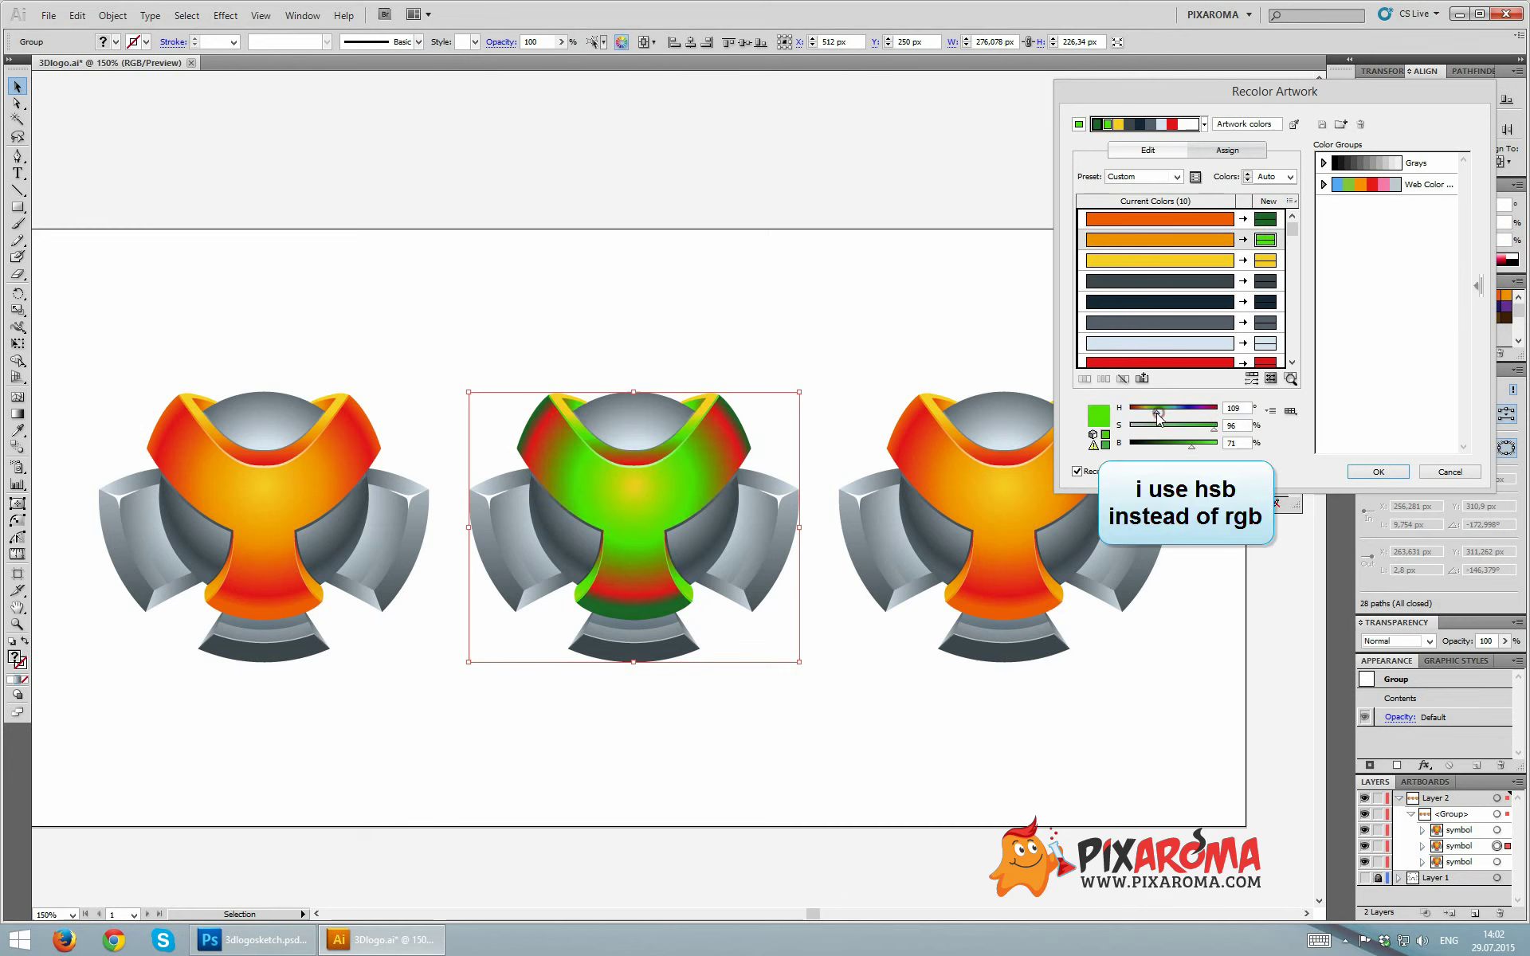
click(1193, 447)
click(1264, 260)
drag(1156, 412, 1151, 412)
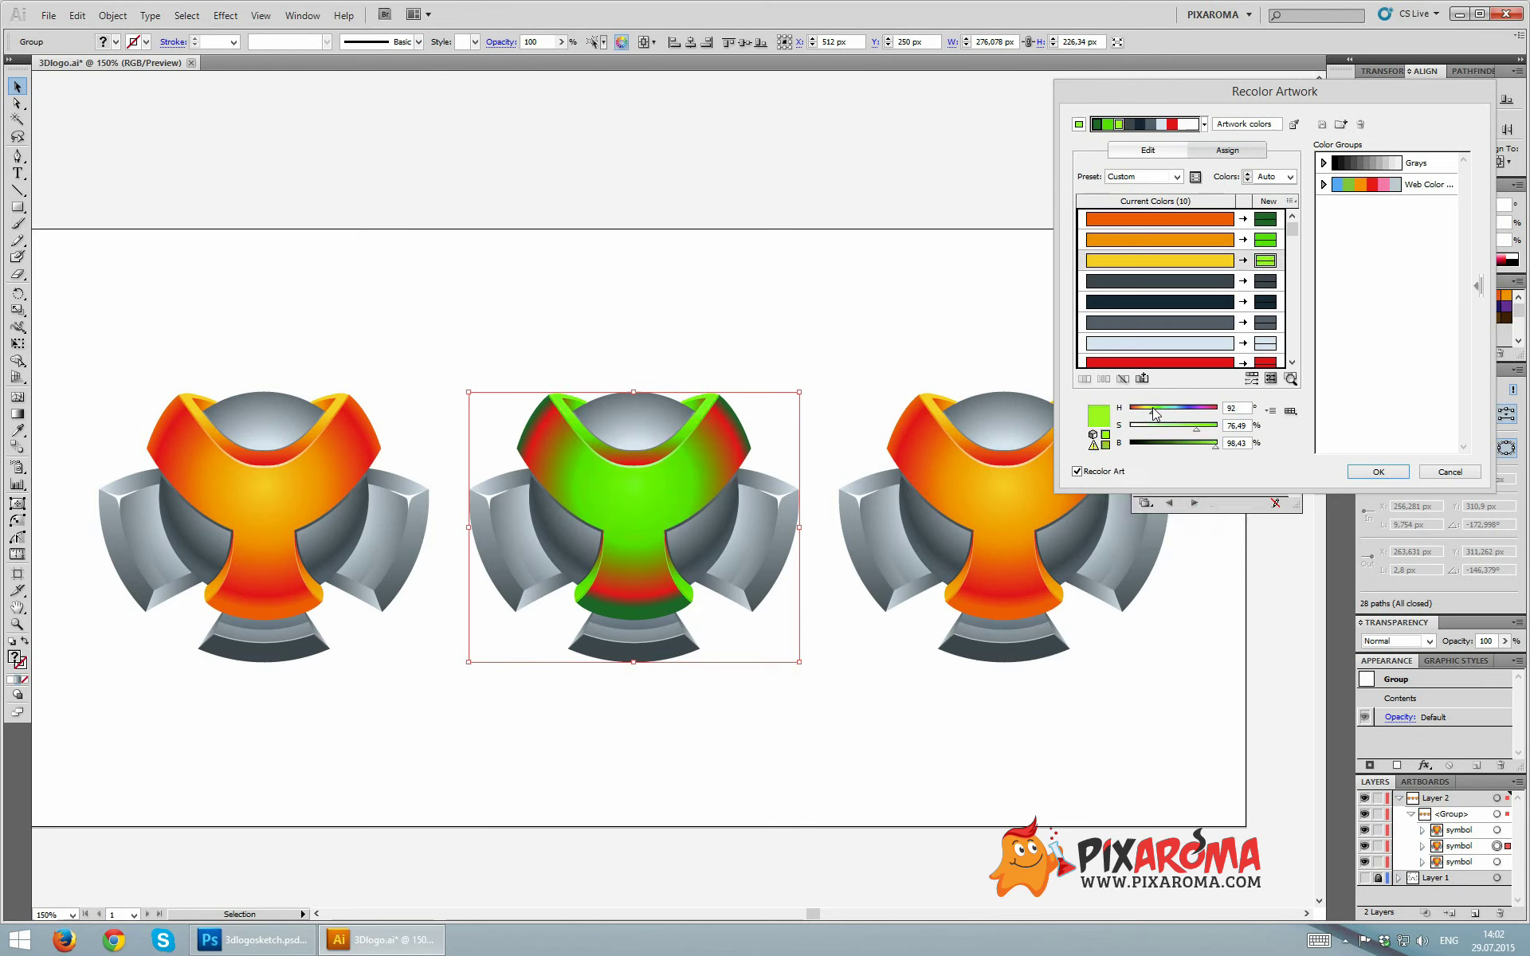
click(1216, 445)
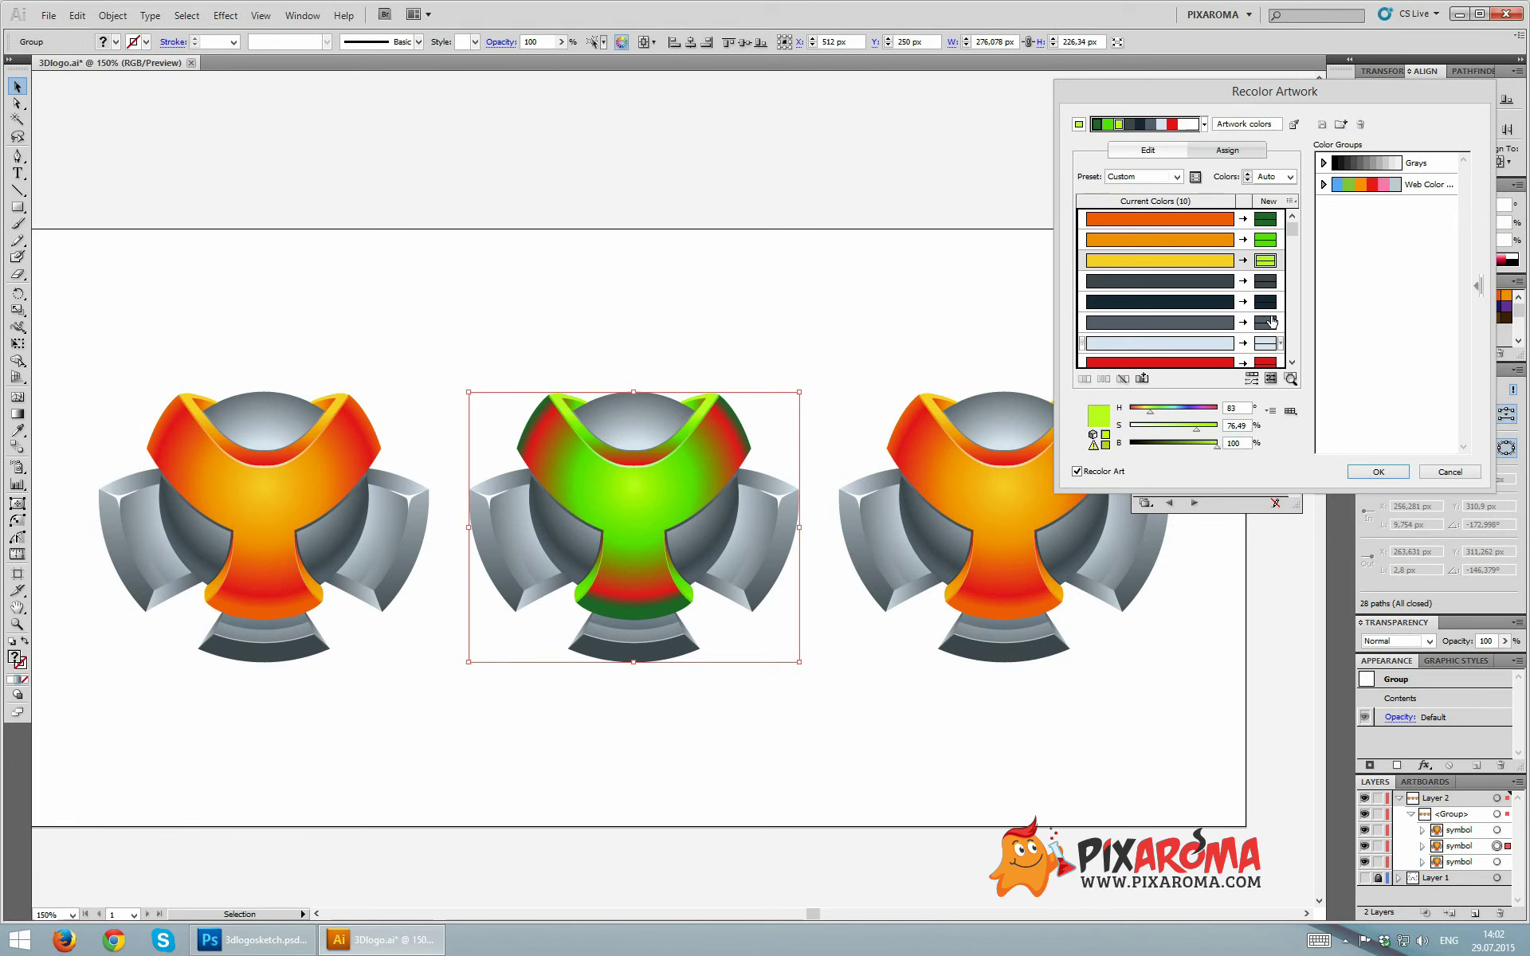
- Turn the red areas and darkest shade into greens, then apply the recolour to the middle logo
click(1265, 362)
mouse_move(1187, 412)
mouse_down()
mouse_move(1161, 411)
mouse_move(1191, 448)
mouse_up()
click(1216, 428)
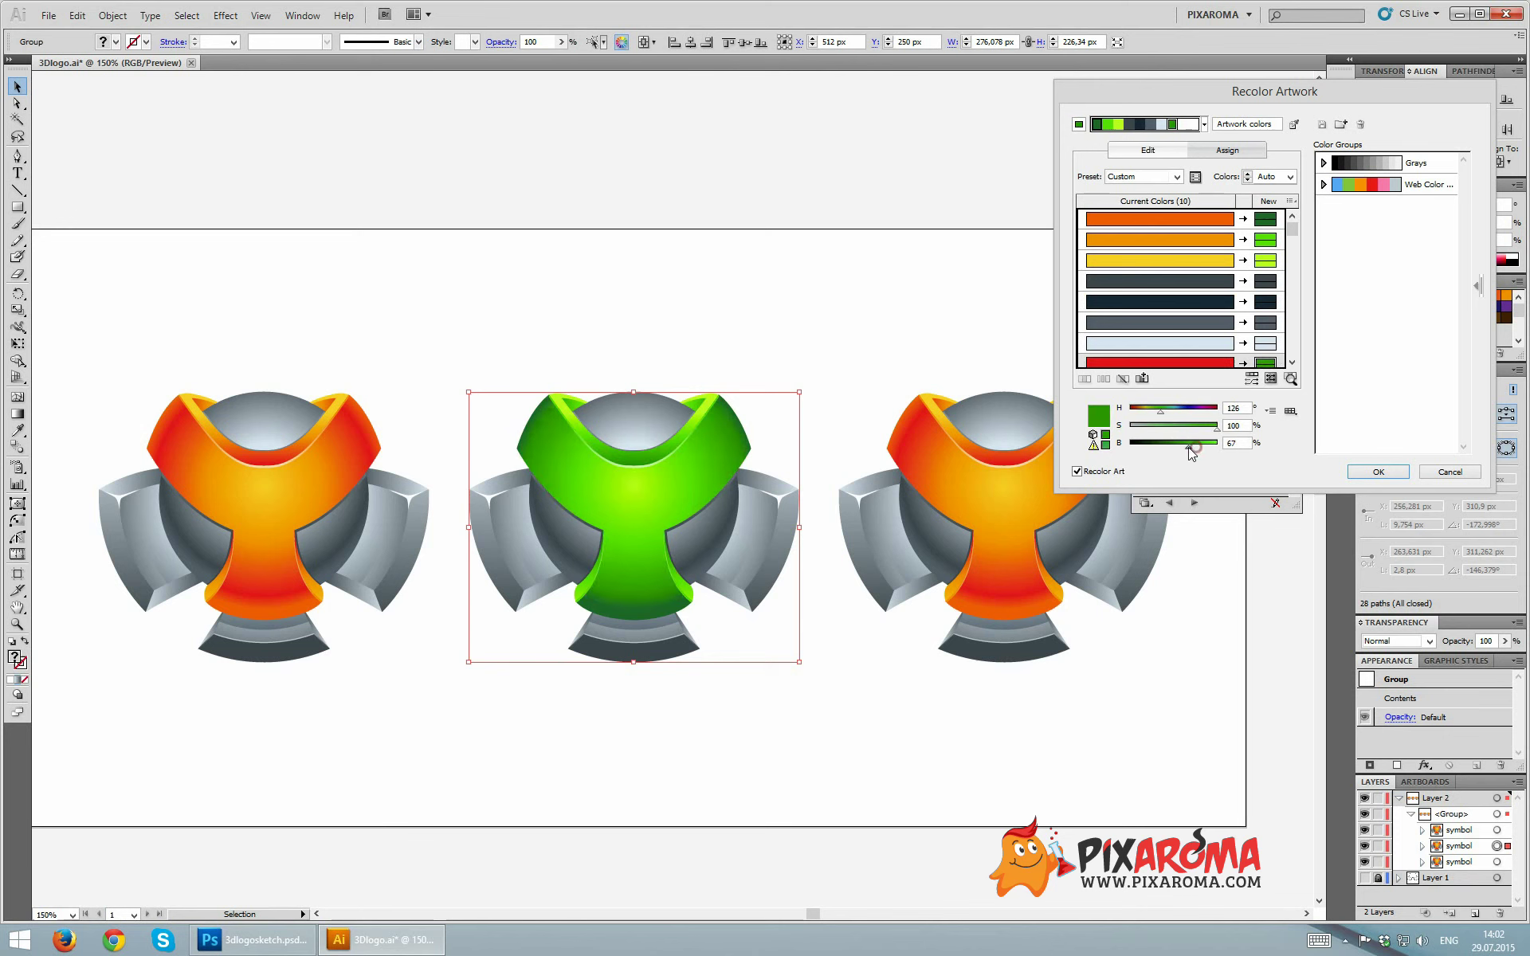
click(1265, 219)
drag(1178, 450, 1178, 447)
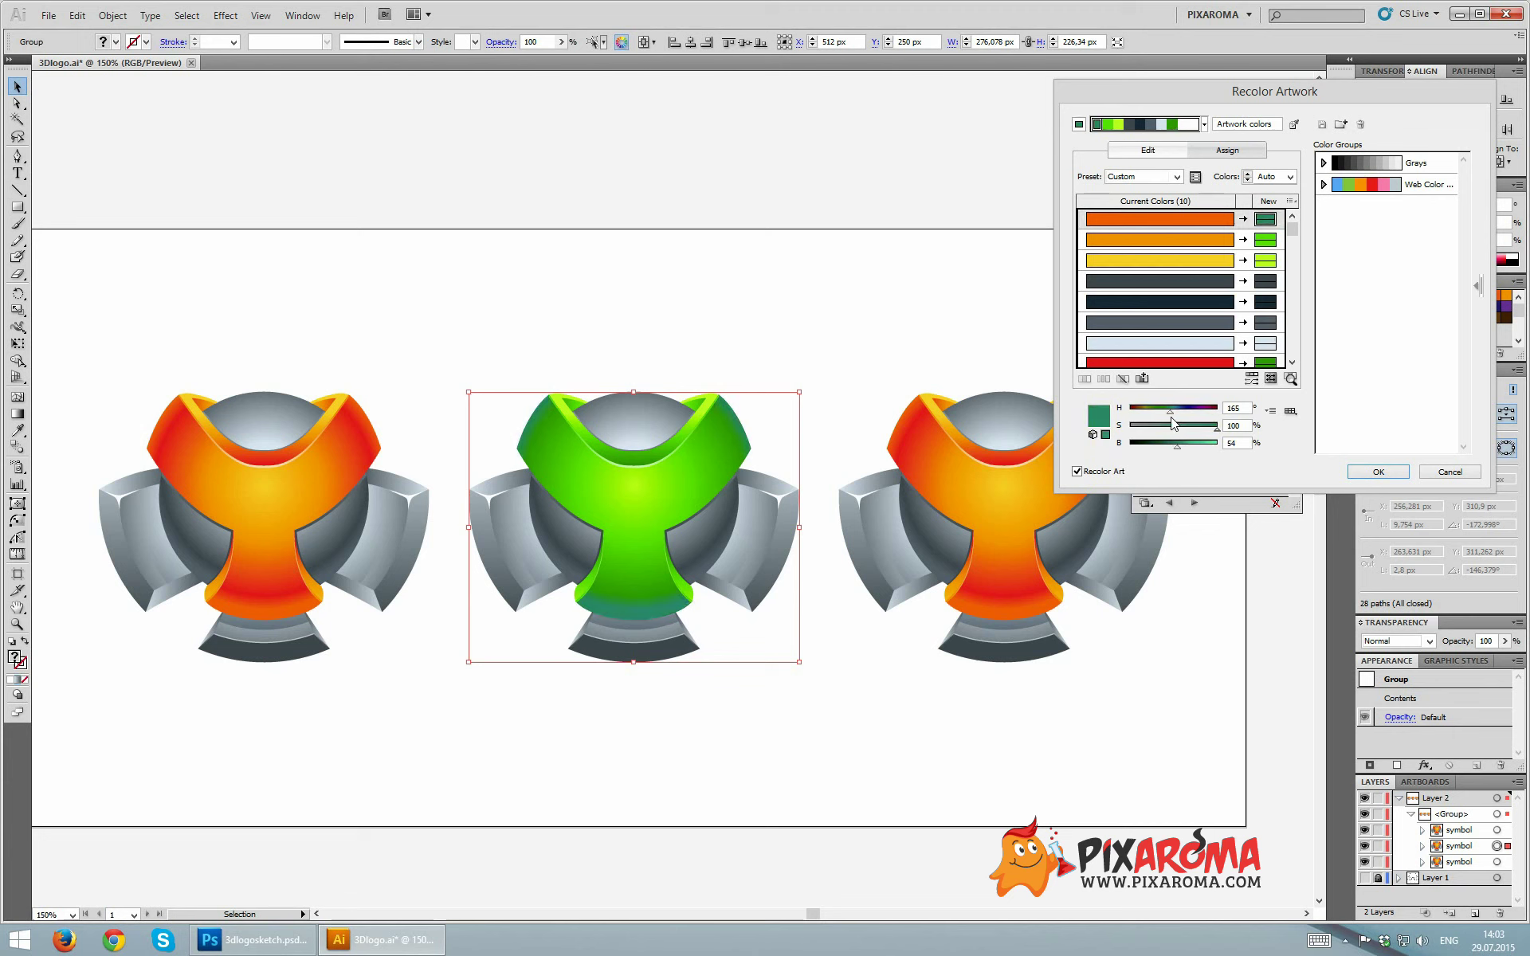
mouse_move(1170, 411)
mouse_down()
mouse_move(1157, 412)
mouse_move(1190, 444)
mouse_move(1154, 413)
mouse_up()
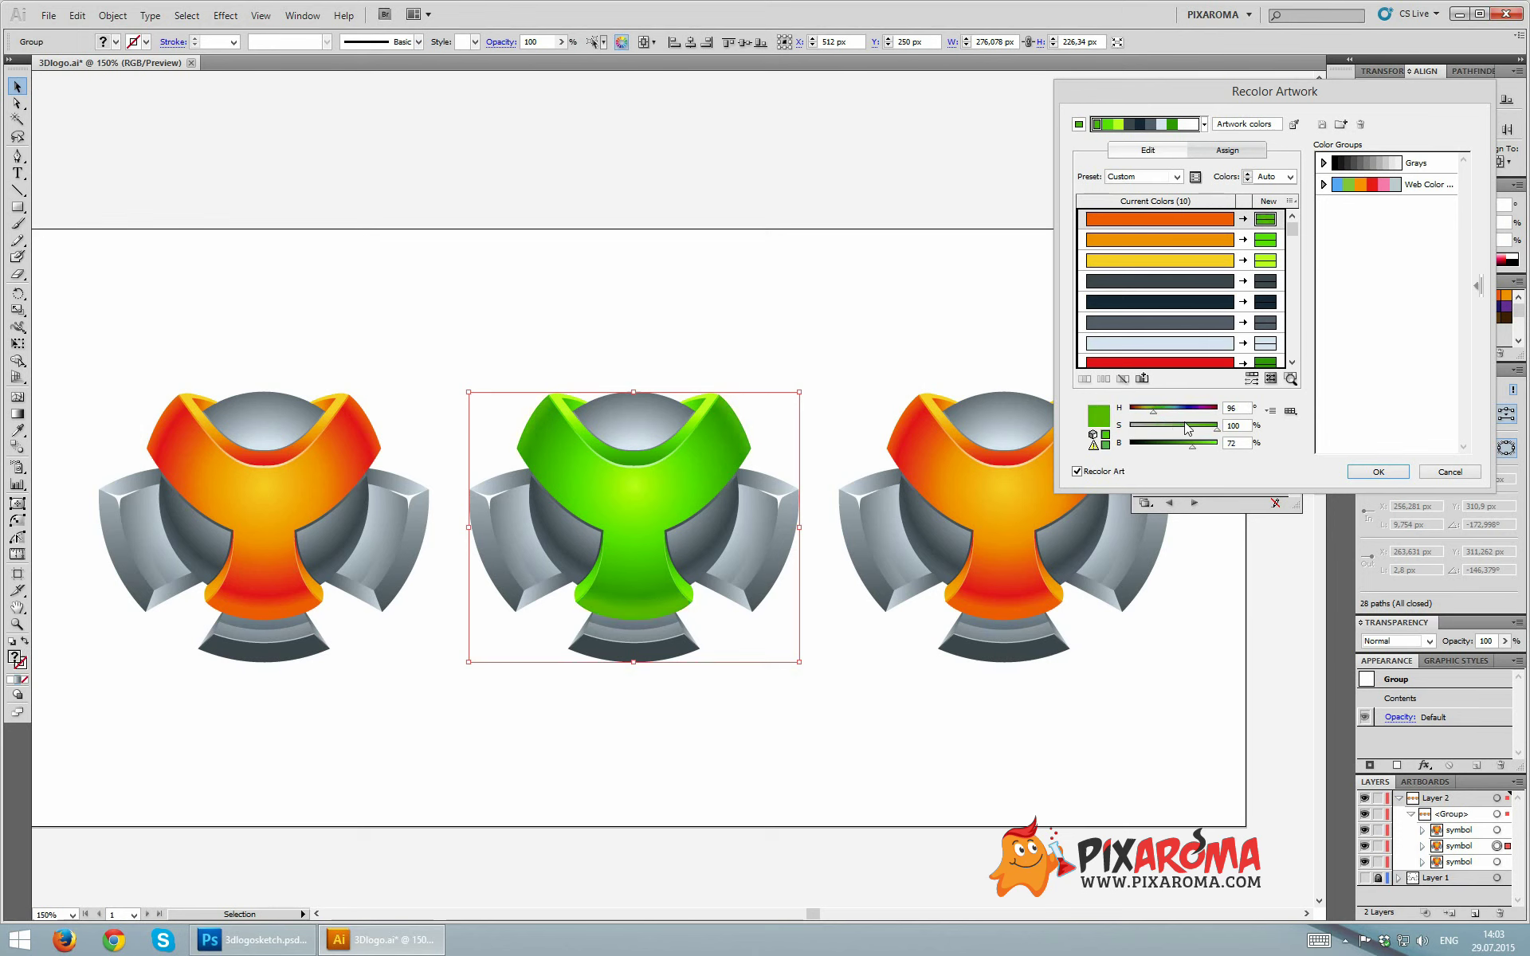
click(1369, 470)
drag(1100, 542, 1114, 542)
- Commit the blue recolour of the right-hand logo, deselect it and zoom out to all three
click(1285, 609)
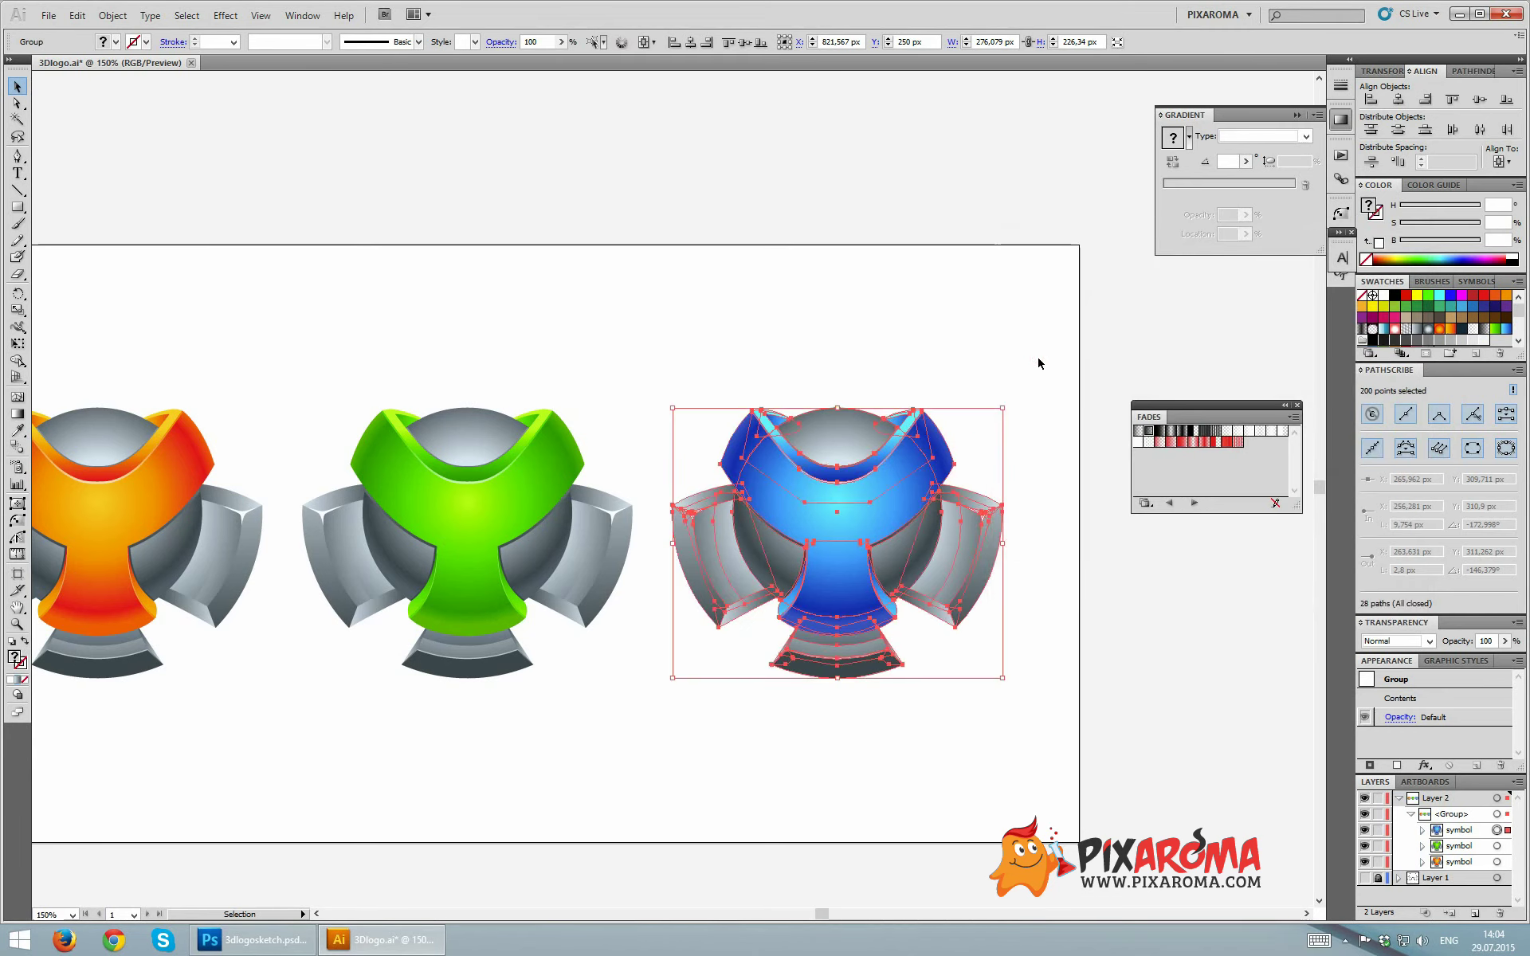
click(1038, 360)
key(ctrl+minus)
key(ctrl+minus)
key(ctrl+minus)
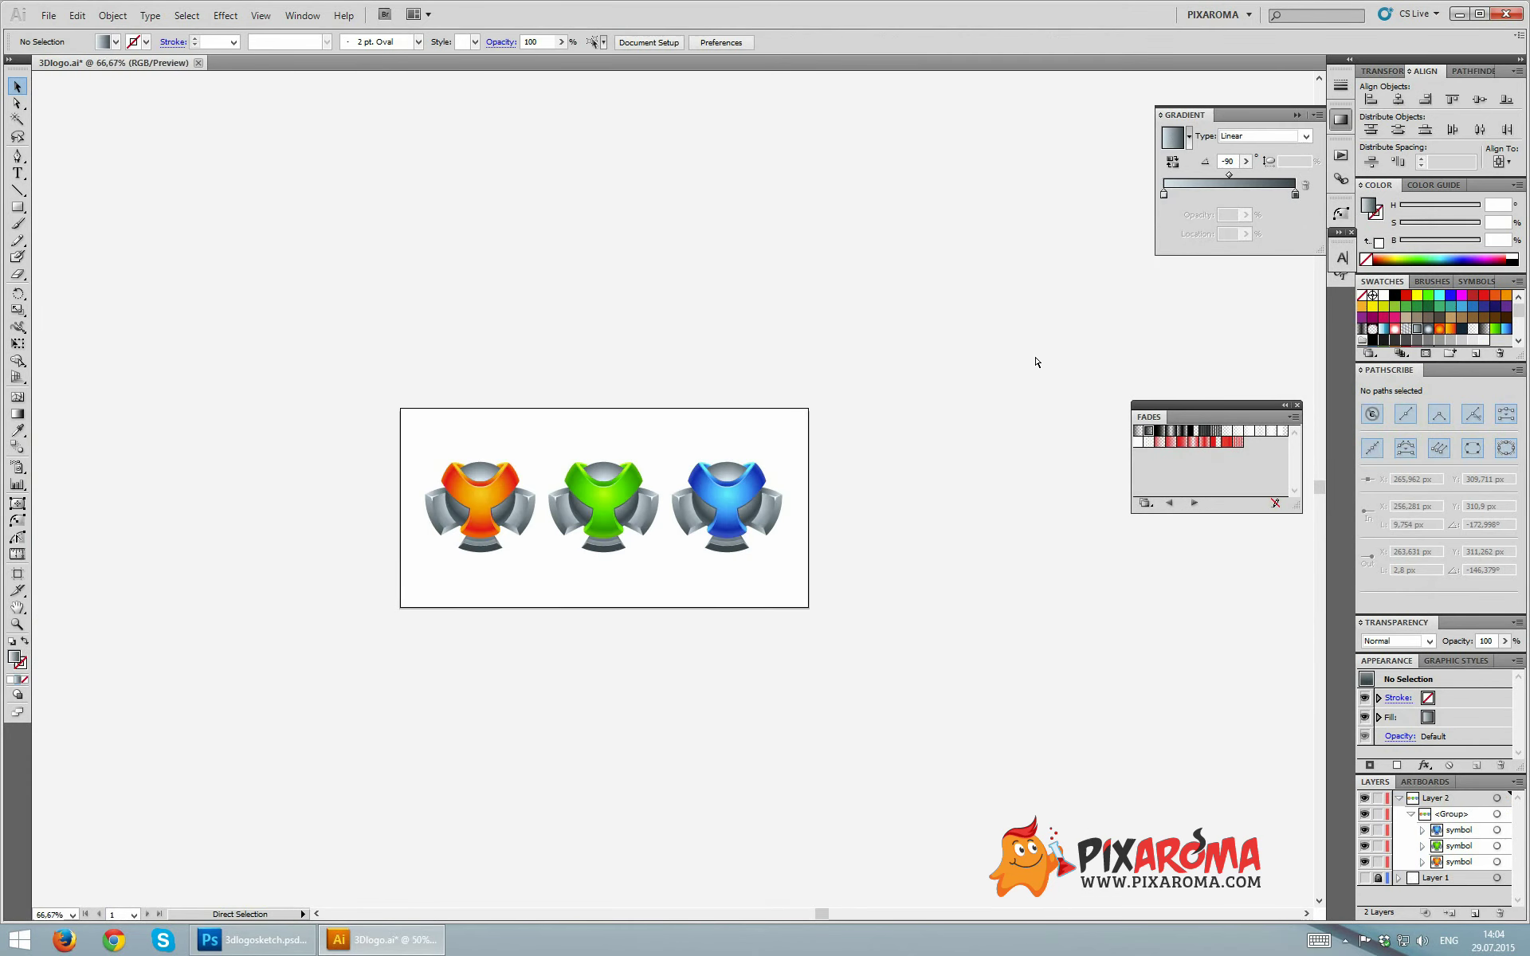
- Rename the three-logo group layer to 'symbols'
key(ctrl+1)
drag(721, 311, 800, 323)
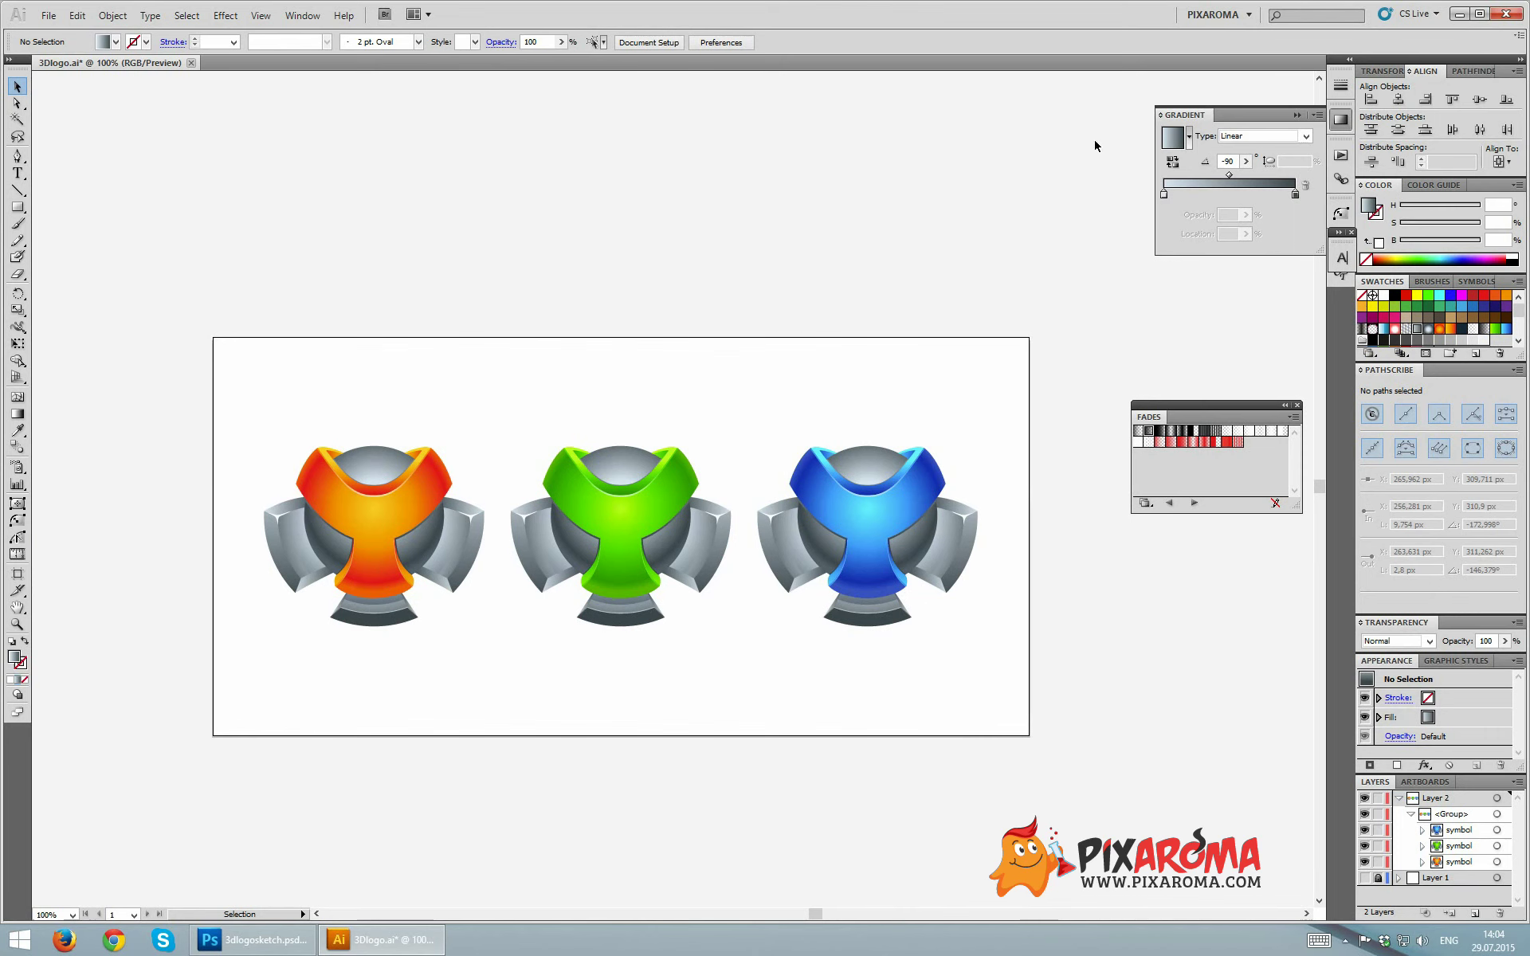
click(1410, 814)
double_click(1450, 814)
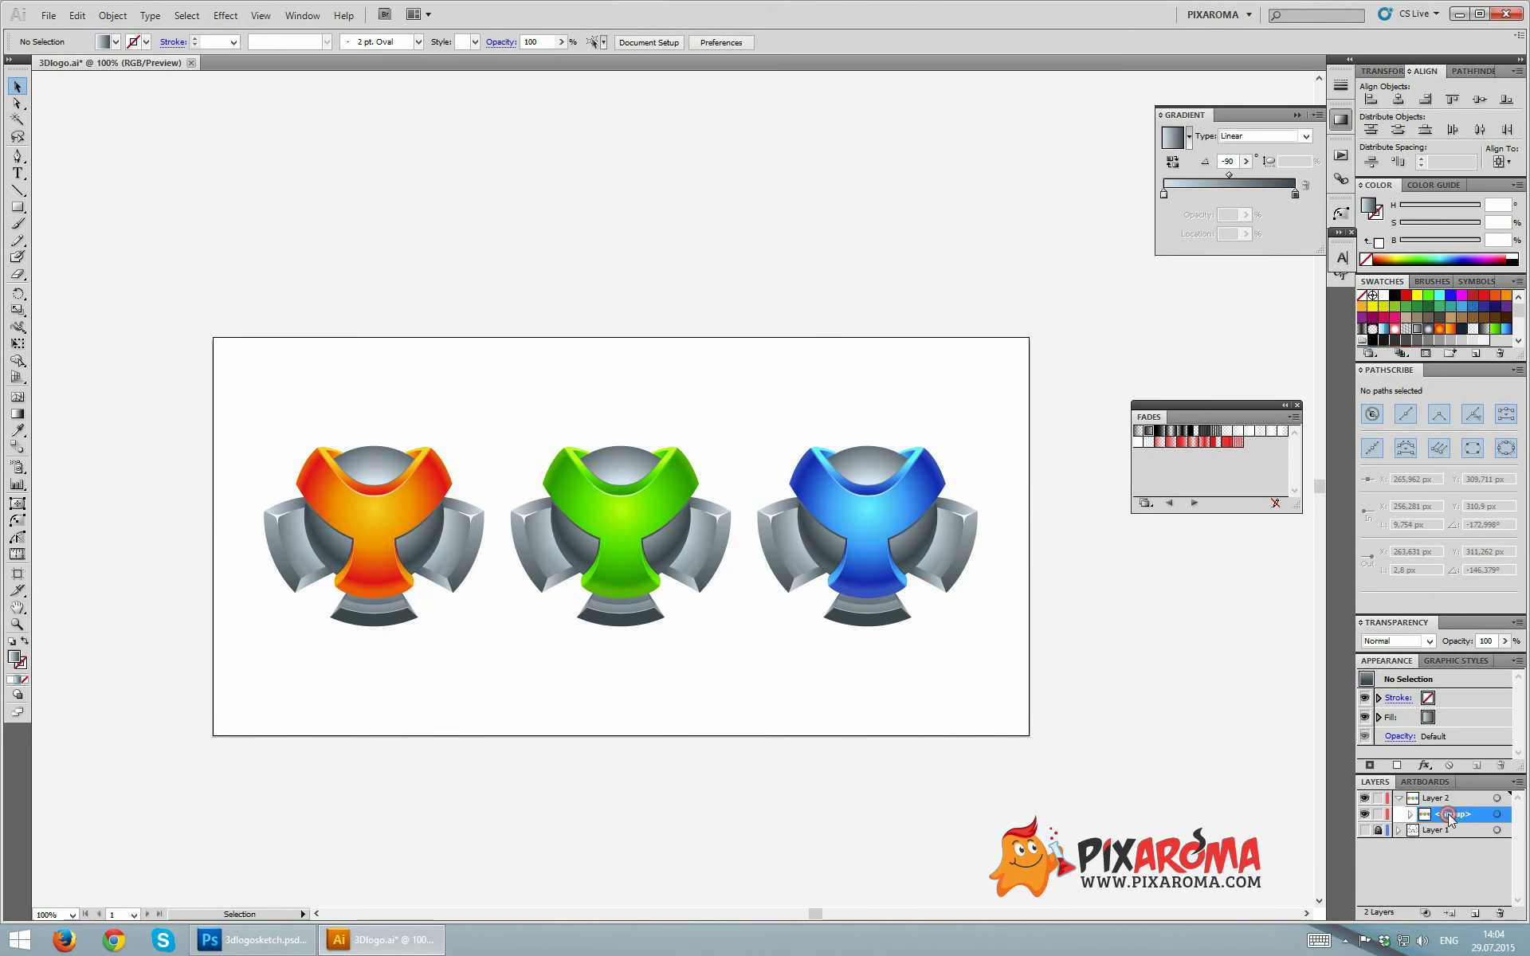
text(symbols)
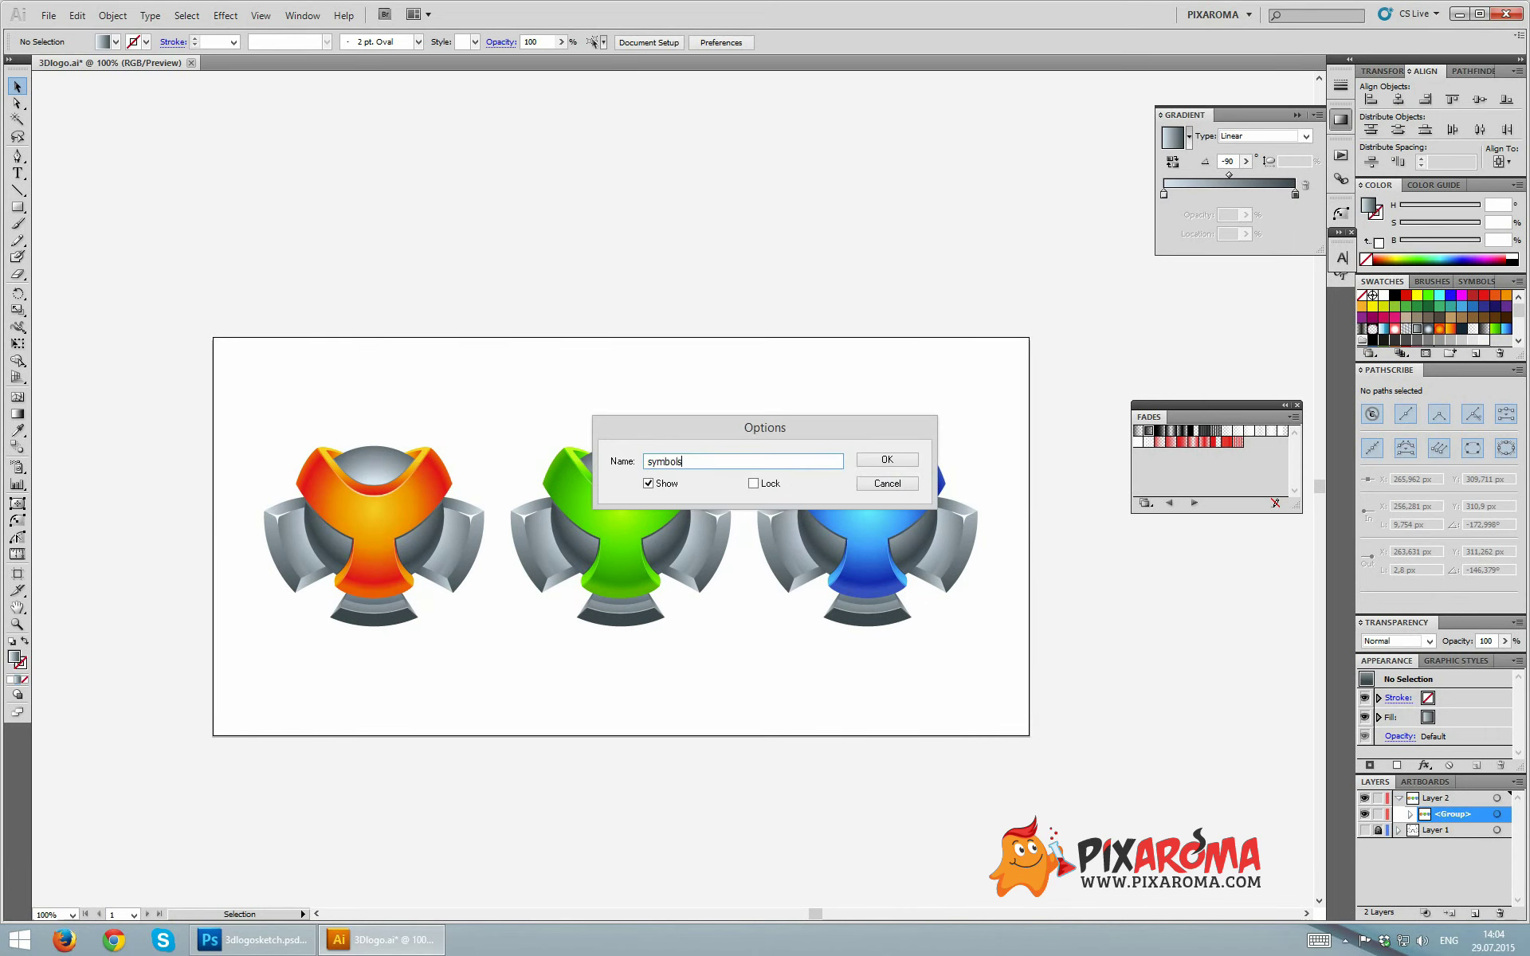
key(Return)
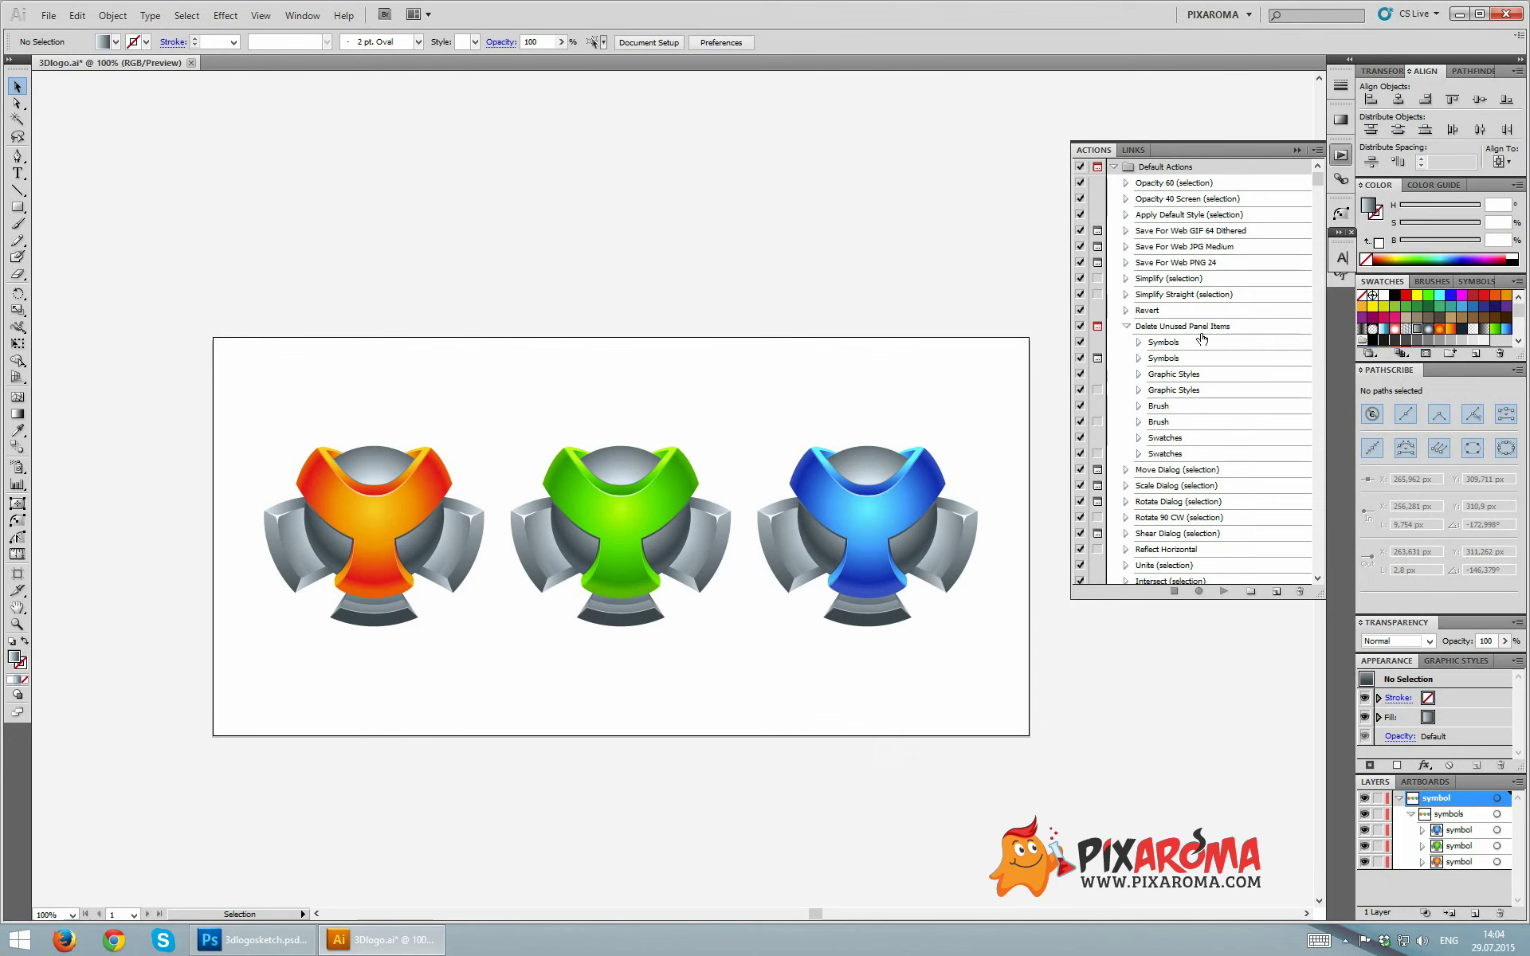
- Run the Delete Unused Panel Items action to purge unused swatches and symbols, then save the file
click(1203, 326)
click(1221, 591)
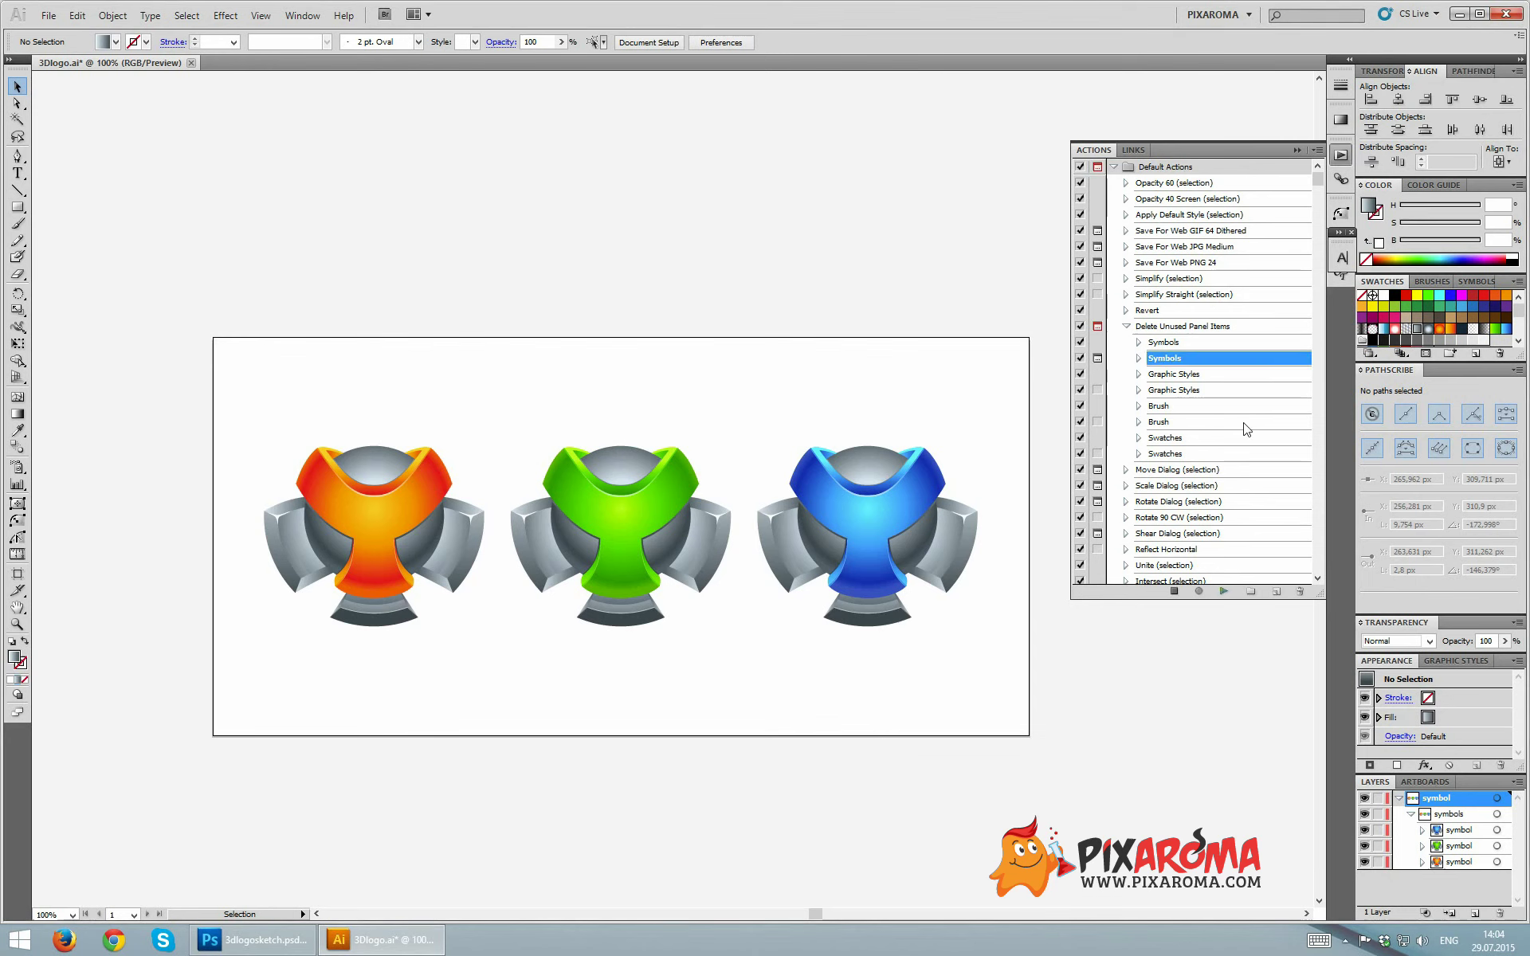
click(730, 496)
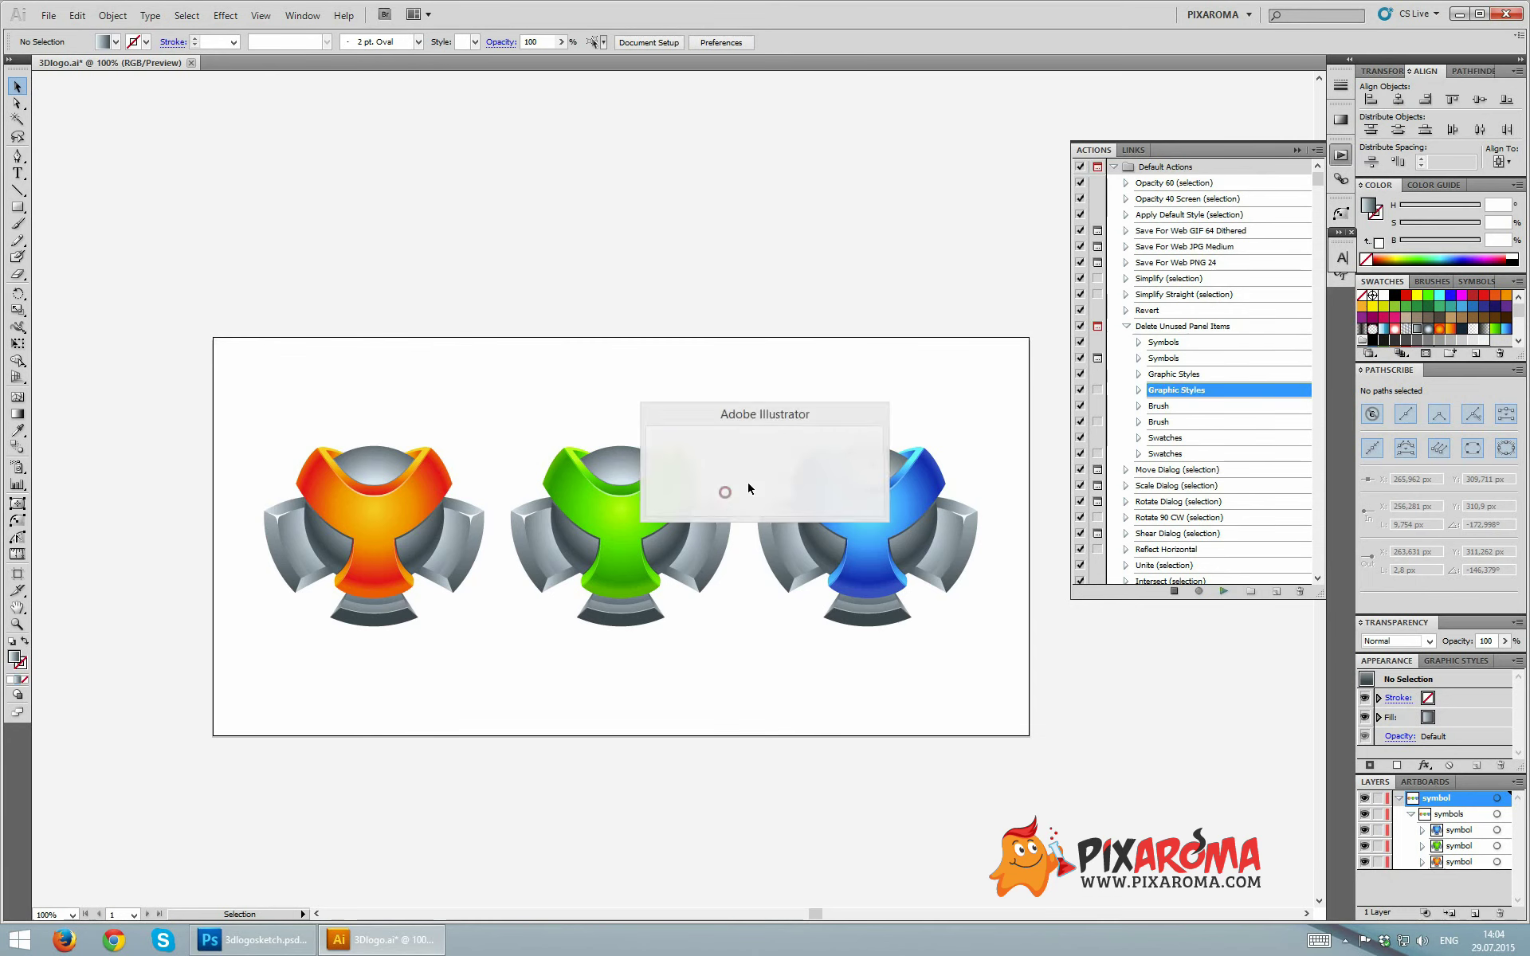
click(1340, 155)
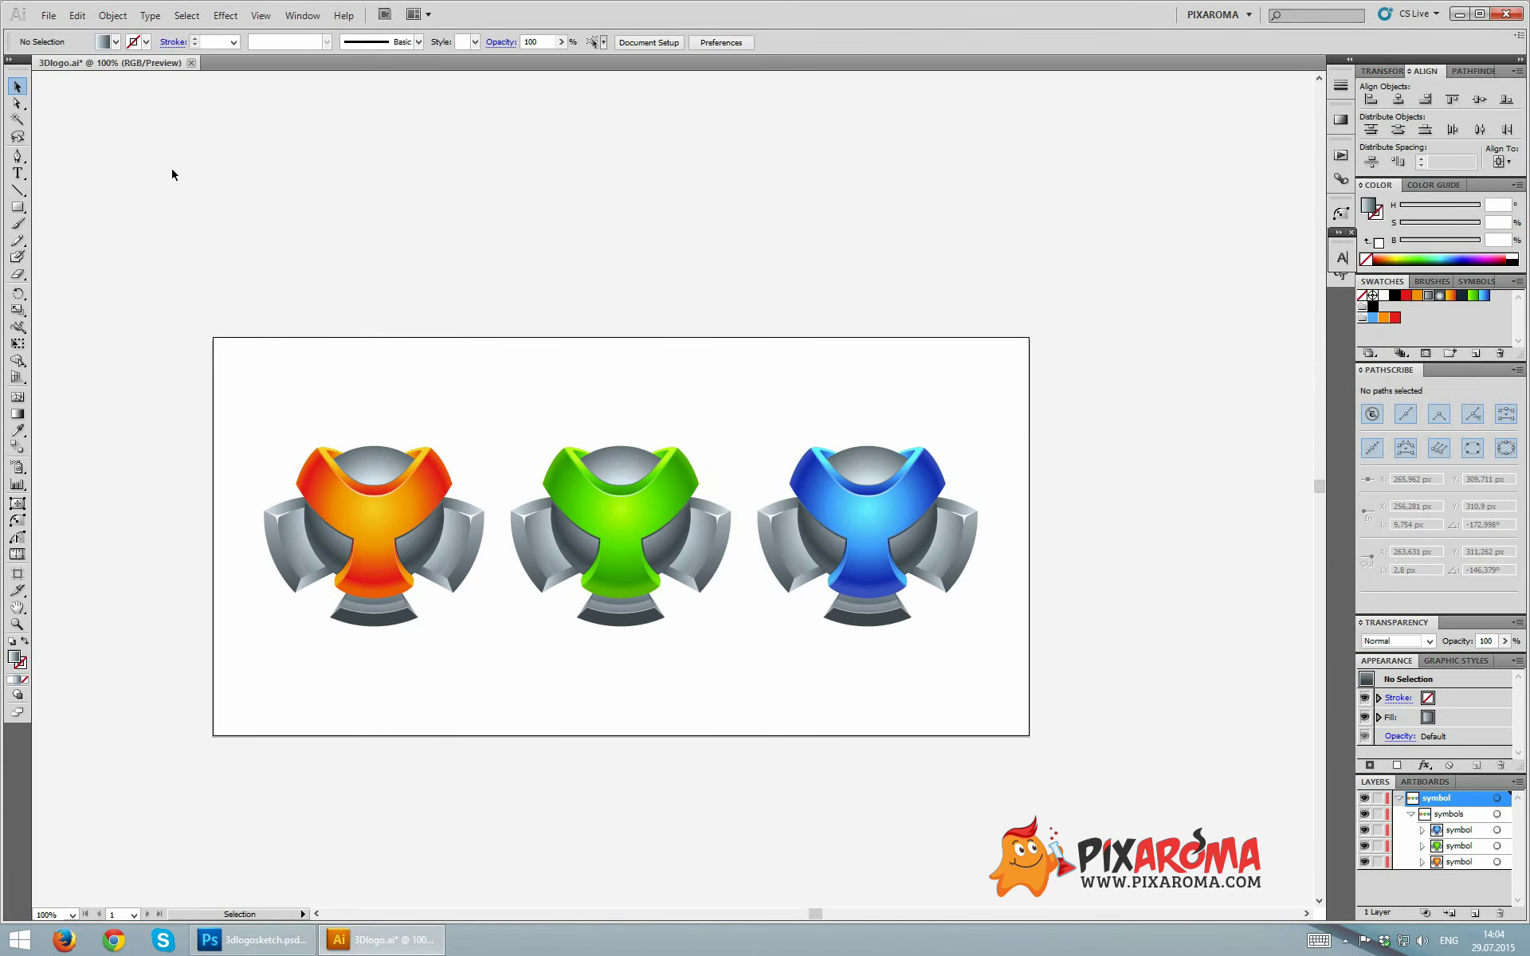
click(48, 15)
click(92, 188)
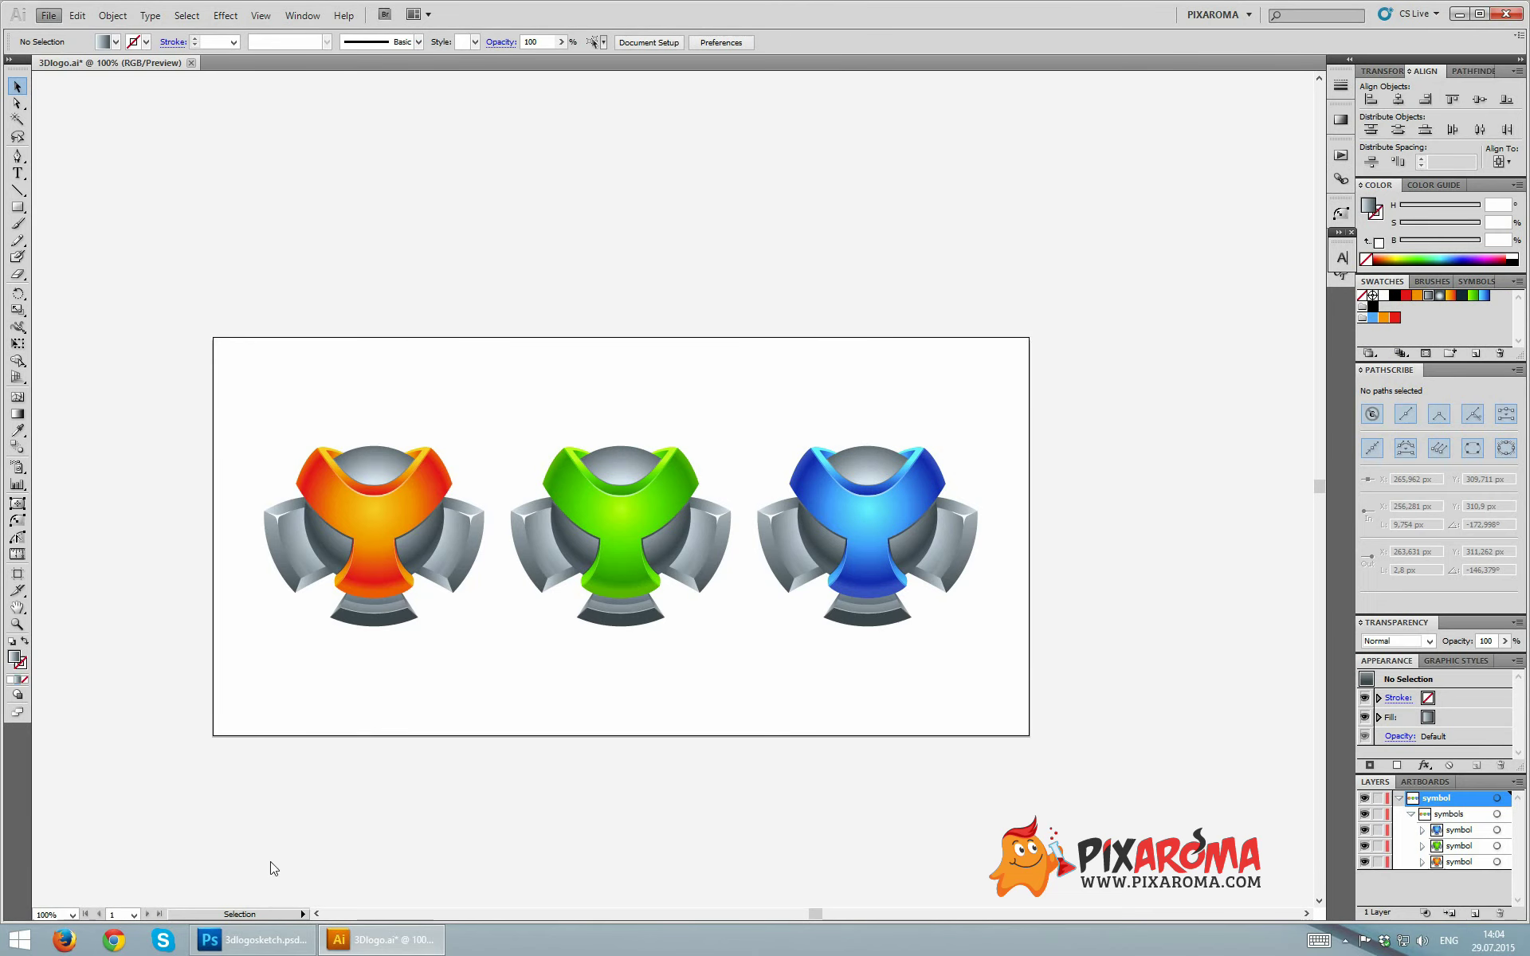
- Create a new 800 × 1600 px Photoshop document
mouse_move(253, 939)
click(280, 937)
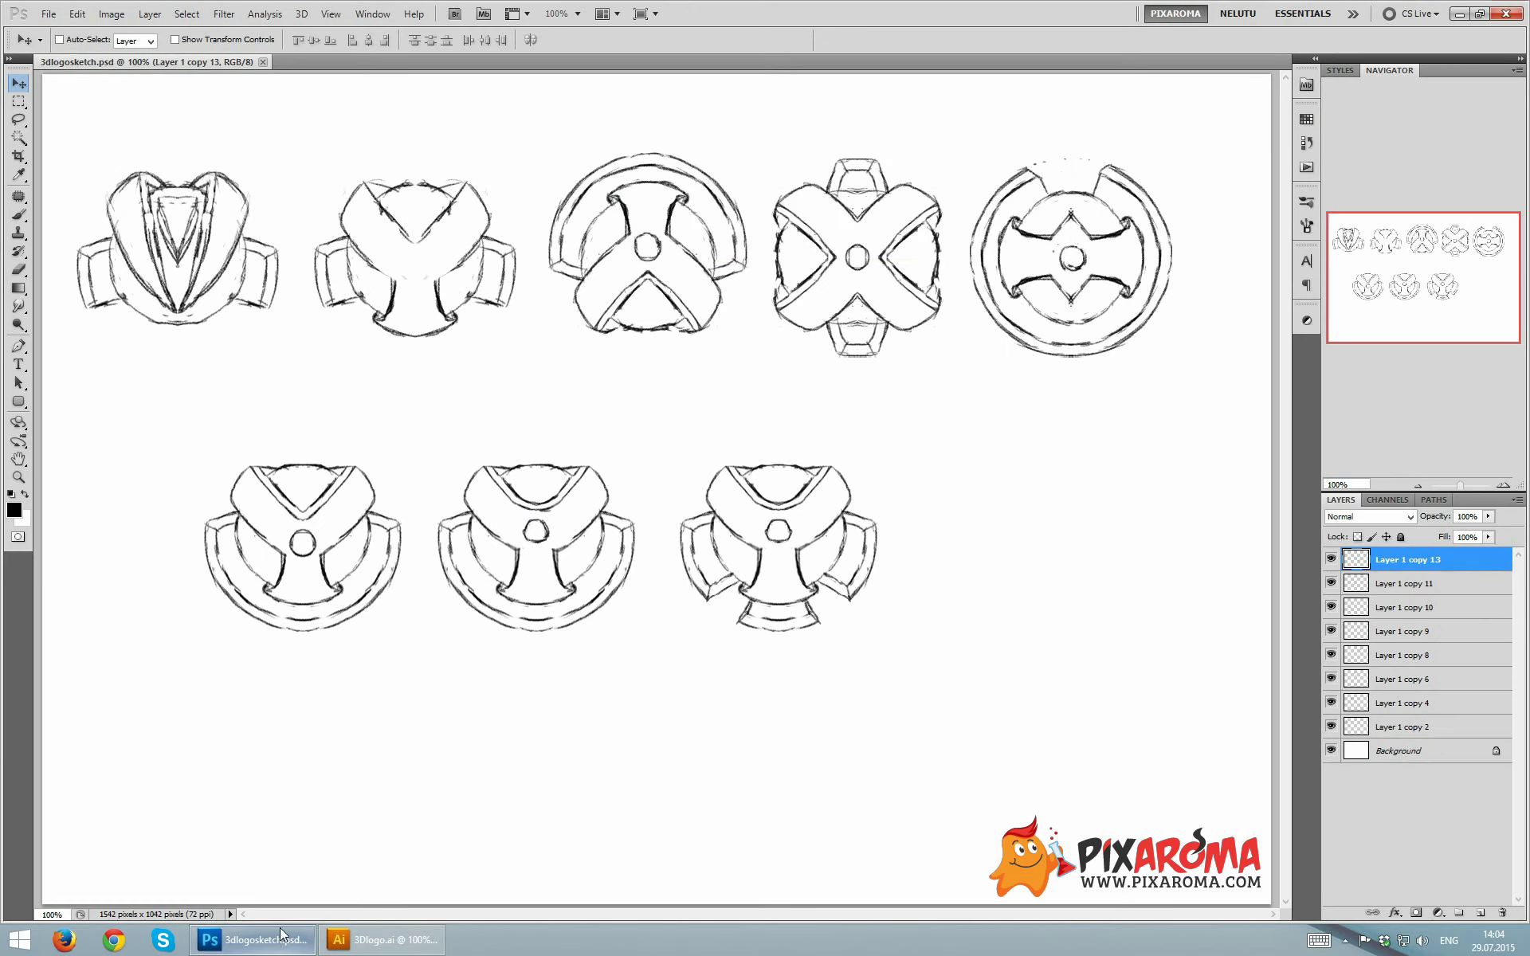
click(48, 15)
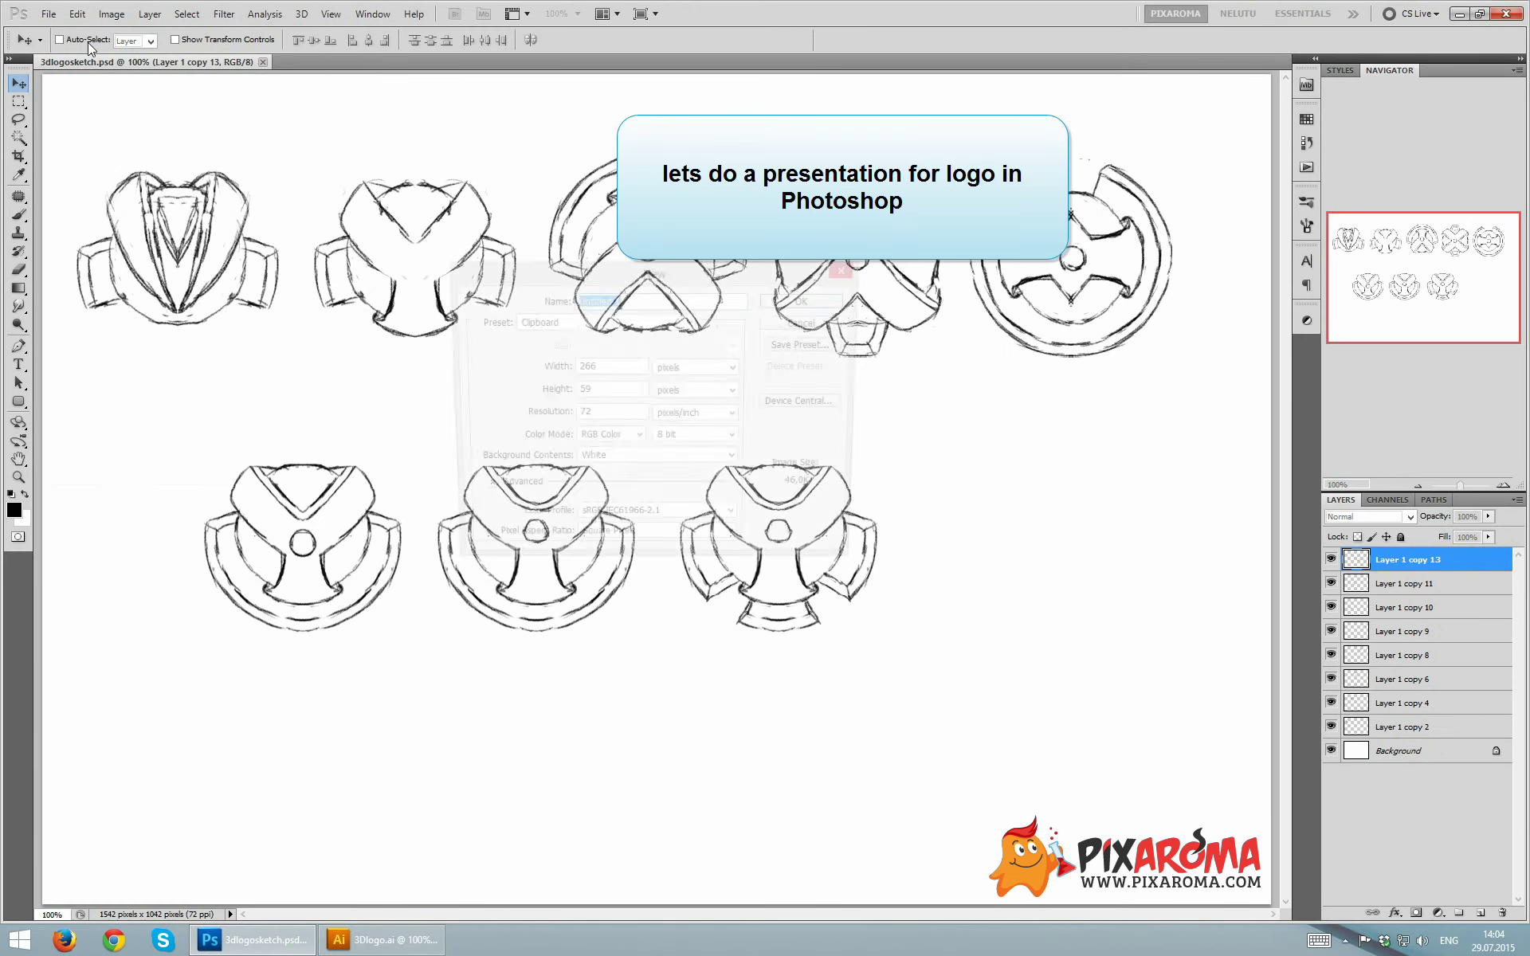
double_click(611, 369)
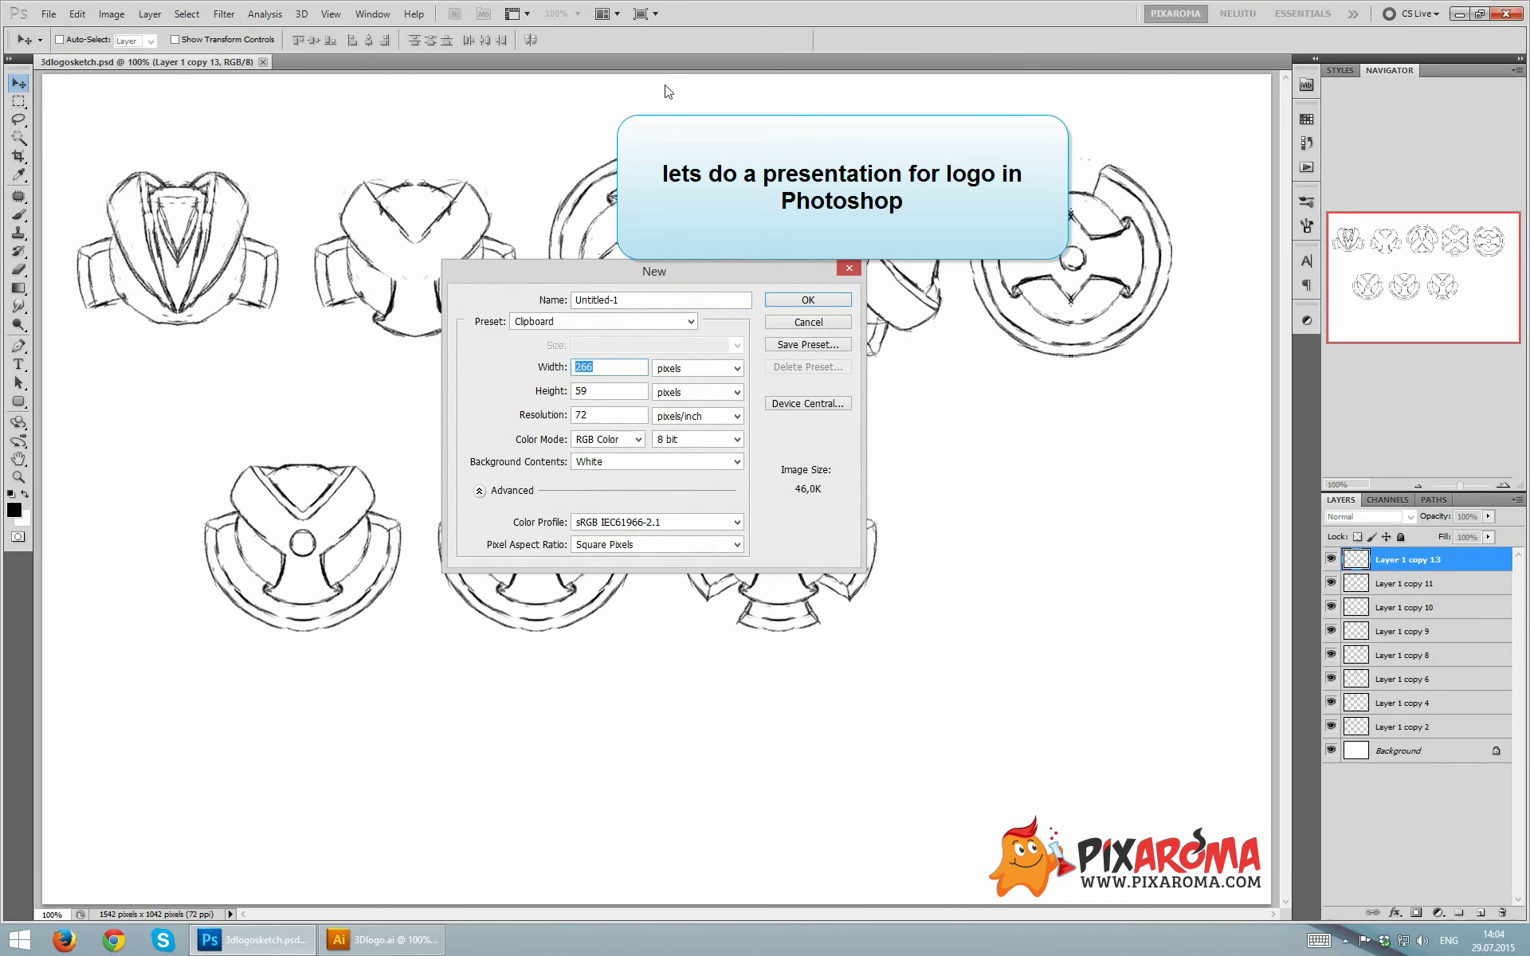
text(800)
key(Tab)
text(00)
key(Return)
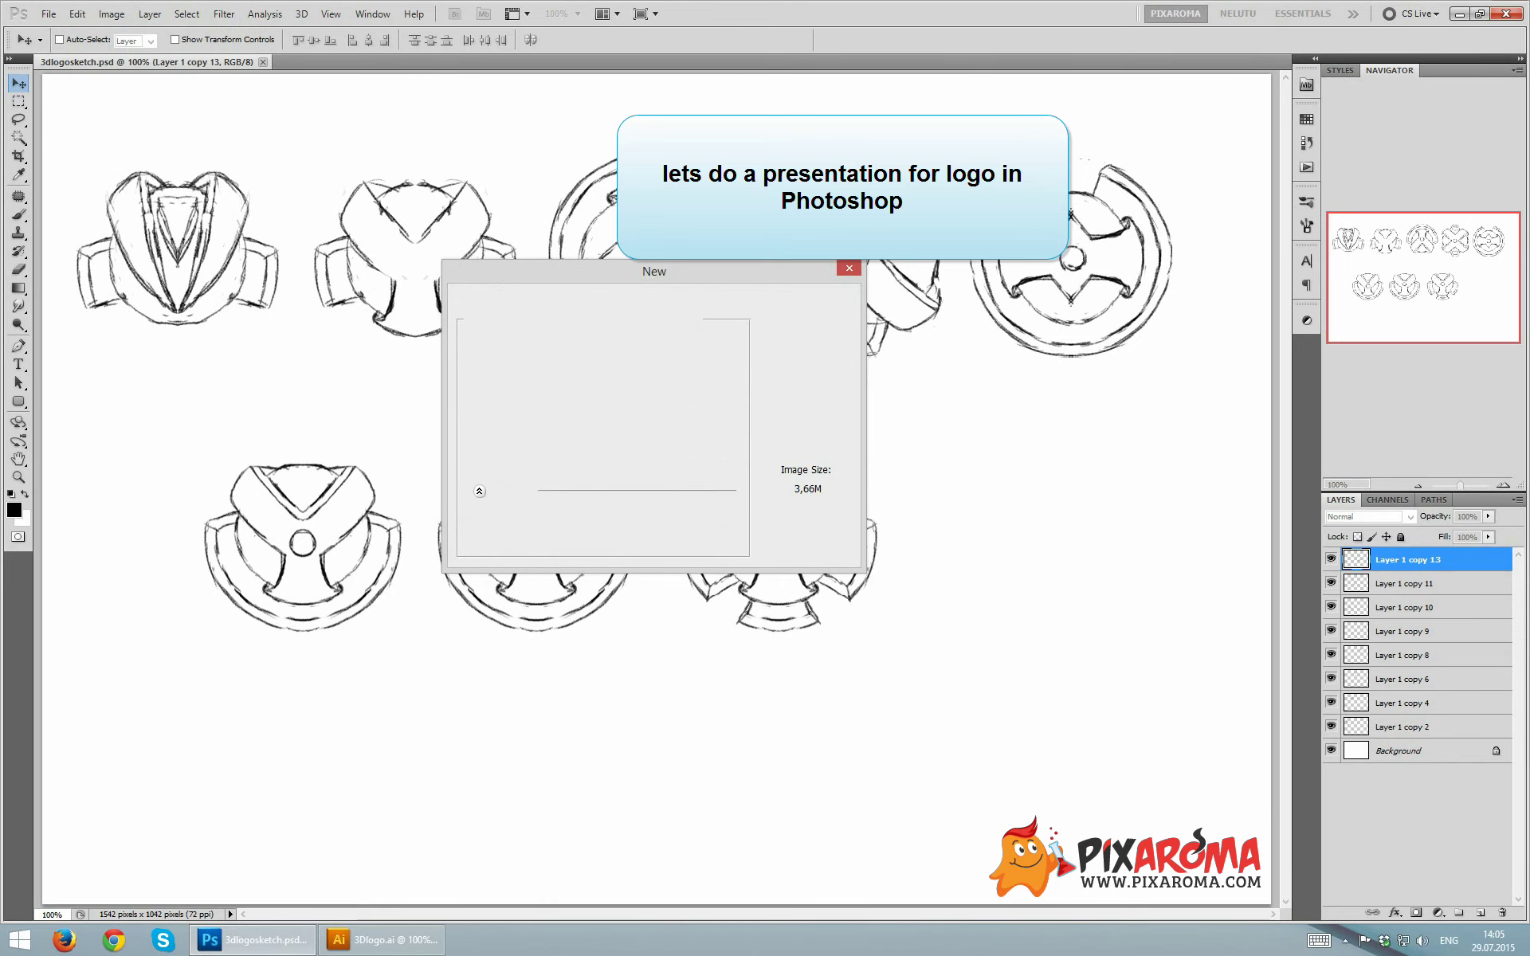
- Draw a black rectangle shape across the top of the canvas and select the whole canvas
click(18, 402)
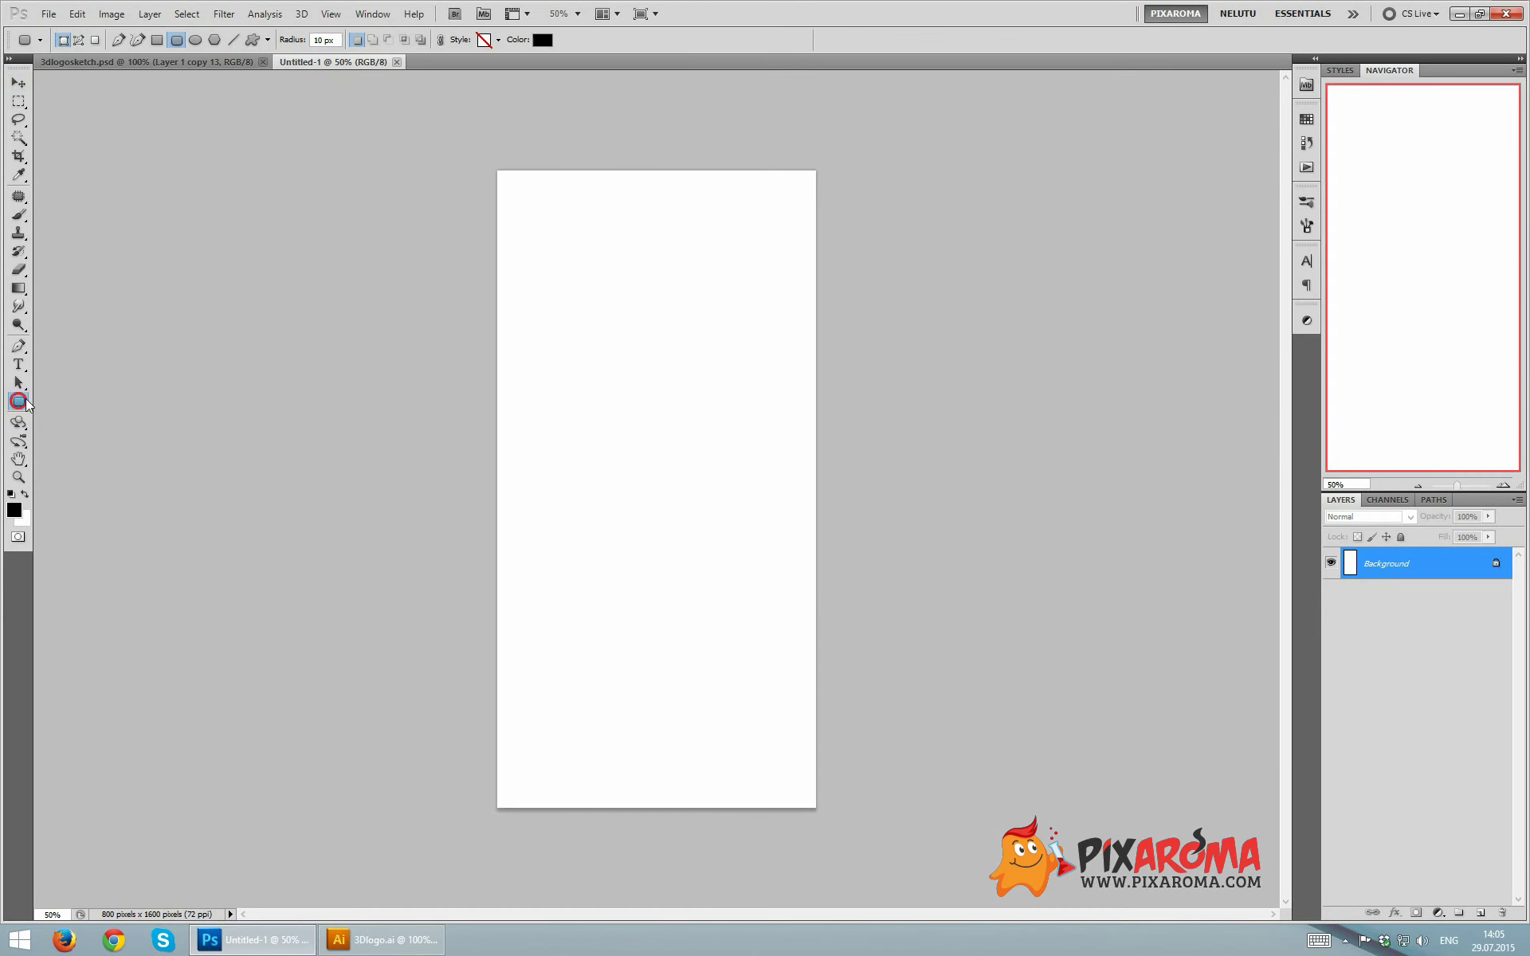
click(57, 401)
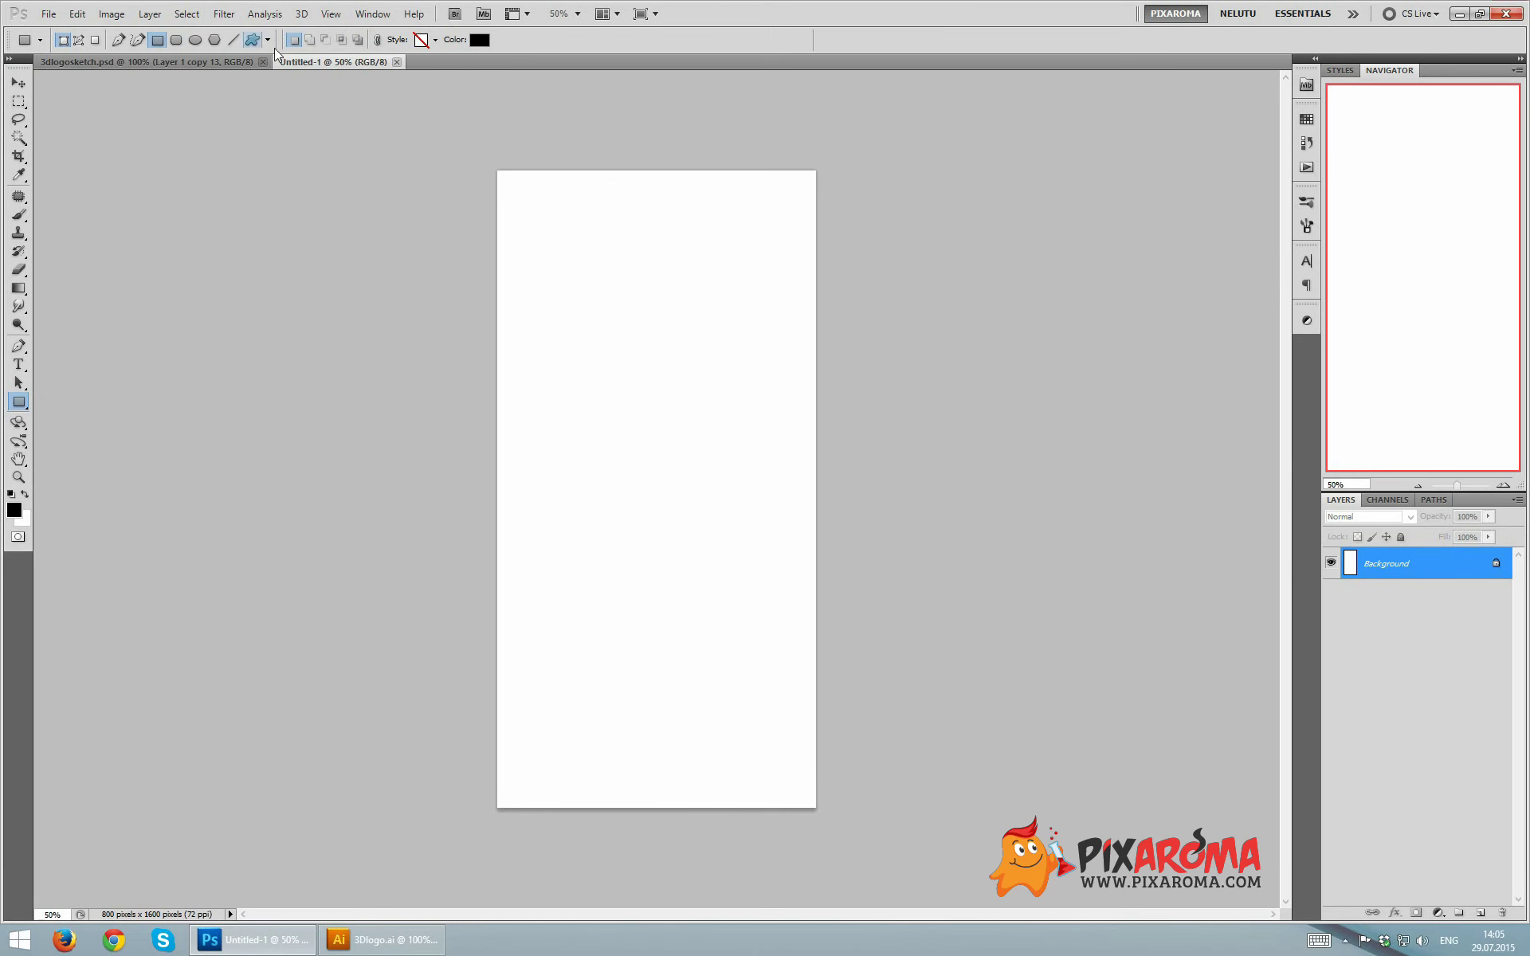
click(268, 40)
drag(494, 171, 645, 282)
drag(645, 282, 817, 373)
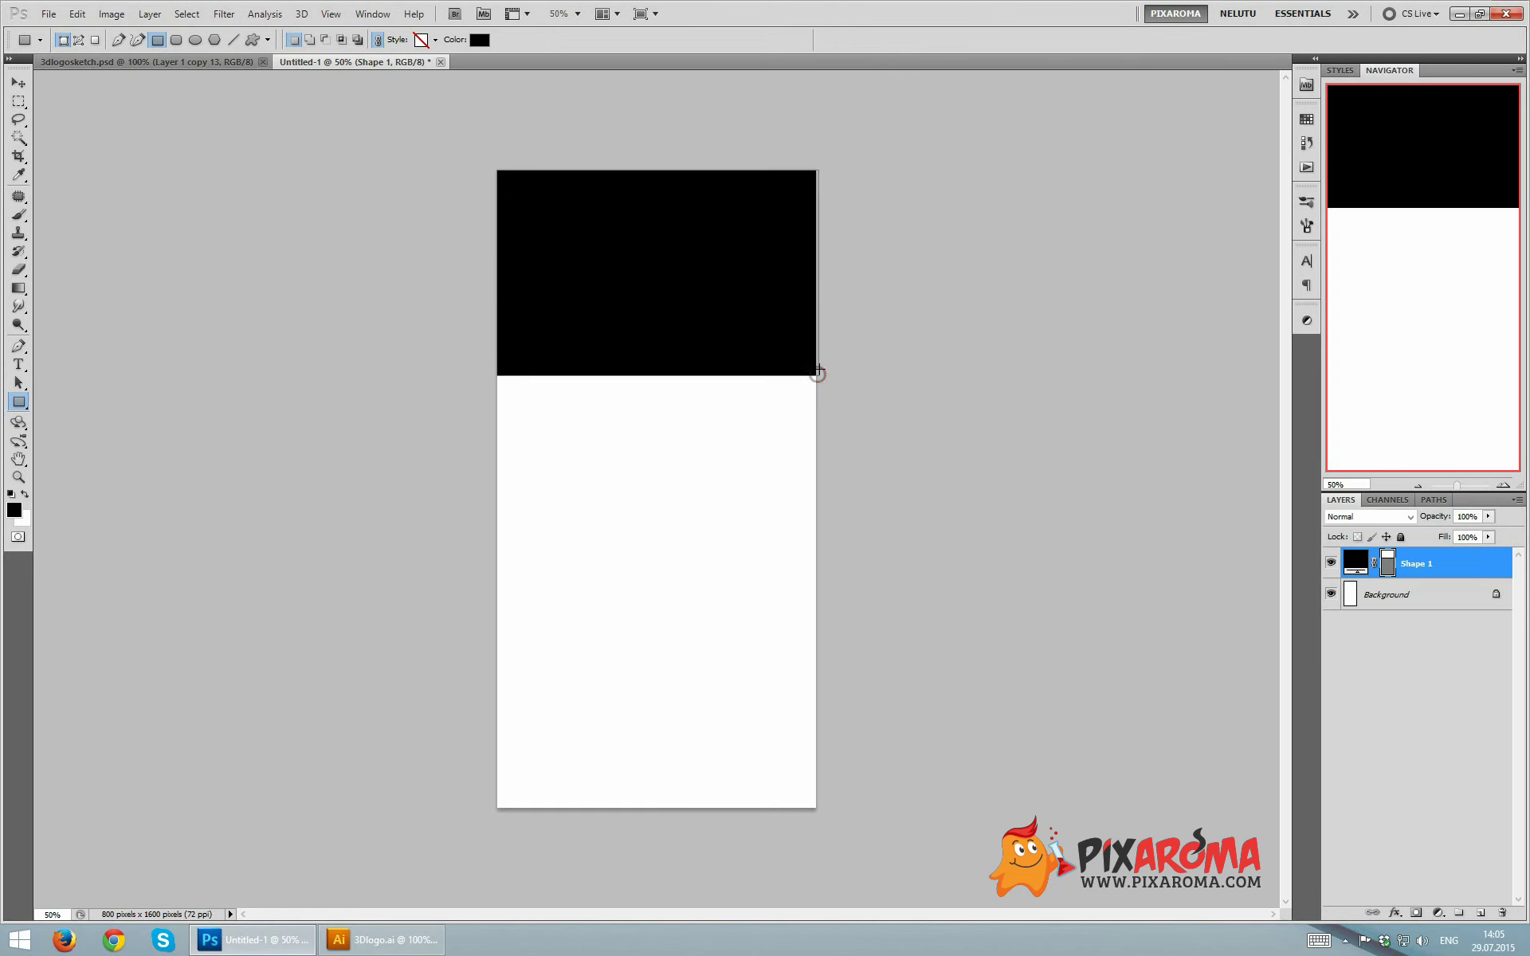
click(18, 82)
key(ctrl+a)
- Duplicate the black rectangle below the original and make the top rectangle white
key(ctrl+d)
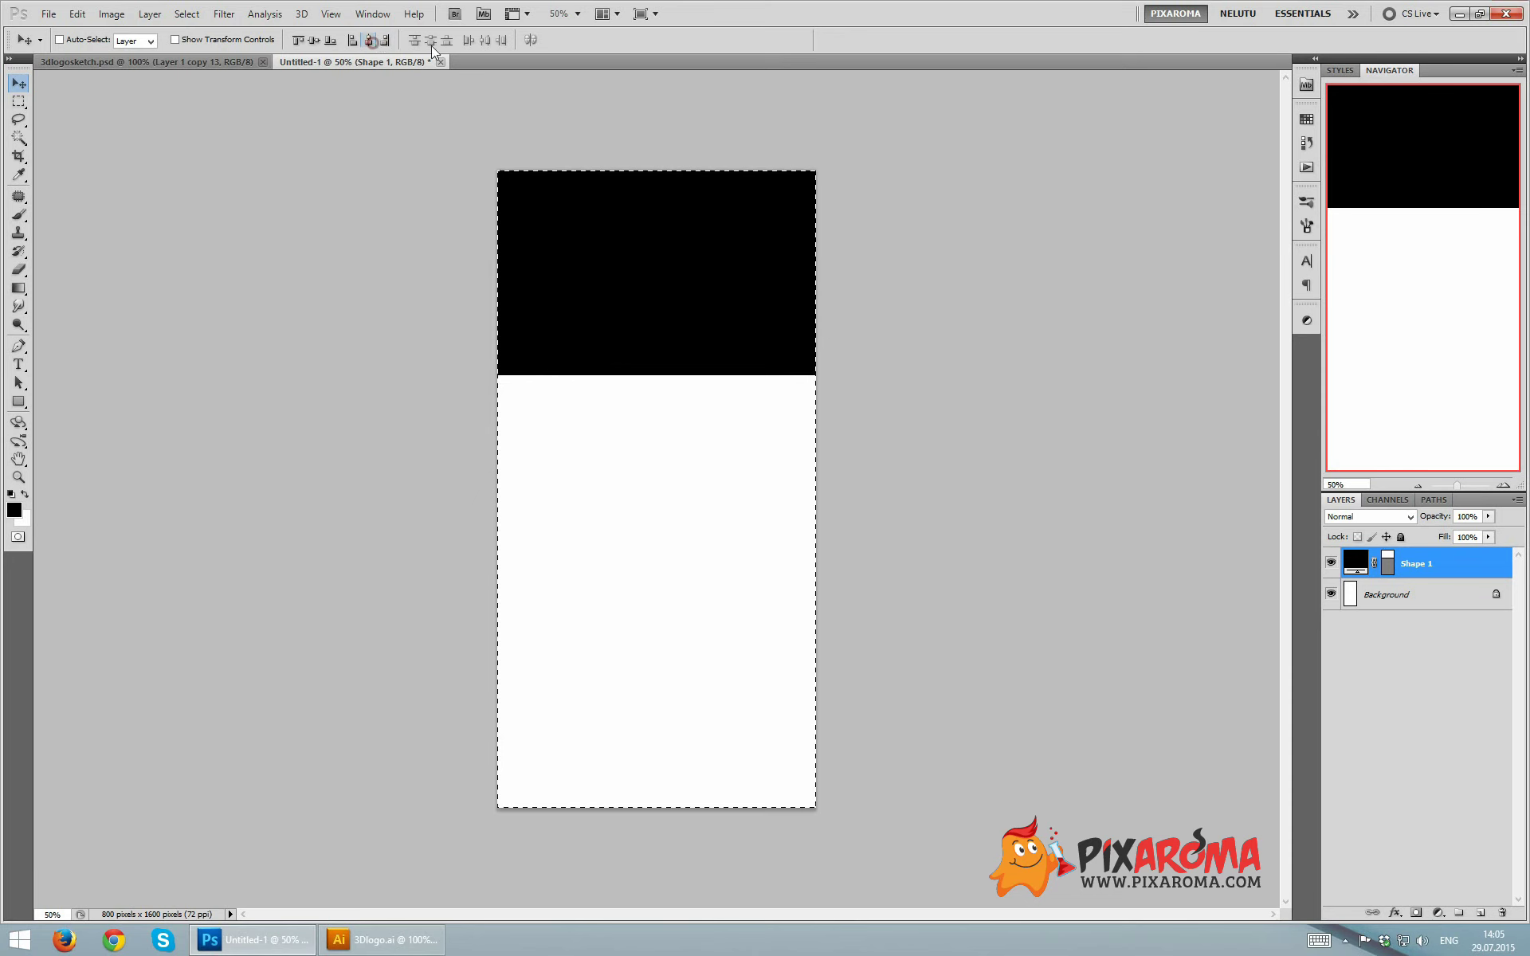
mouse_move(695, 264)
mouse_down()
mouse_move(715, 495)
mouse_move(709, 474)
mouse_up()
double_click(1361, 588)
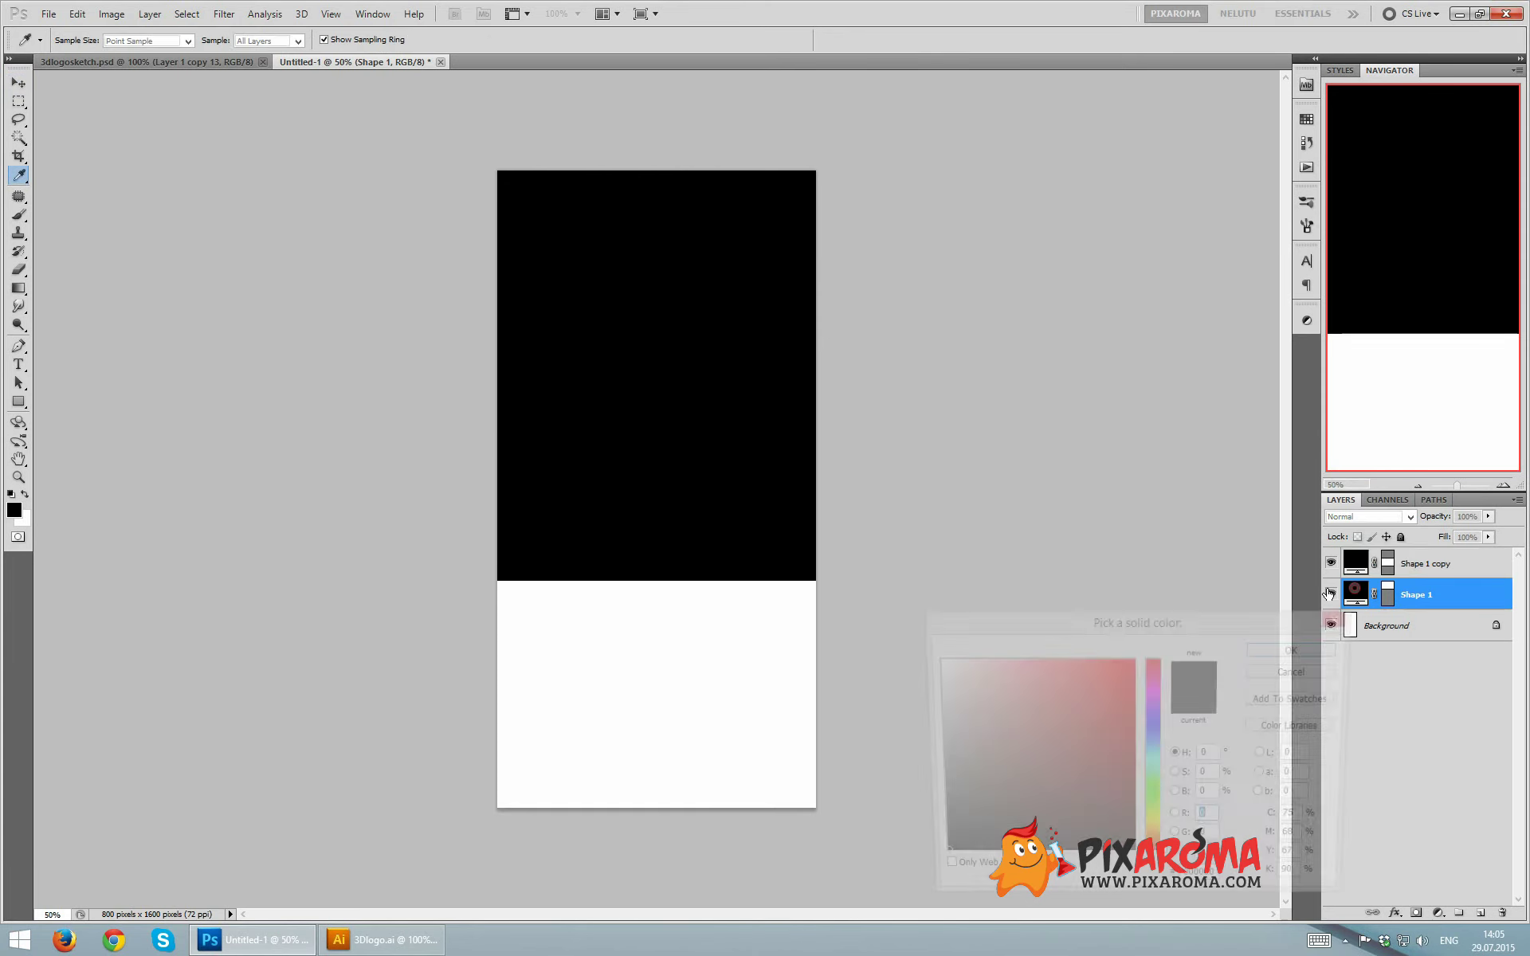
click(751, 472)
key(Return)
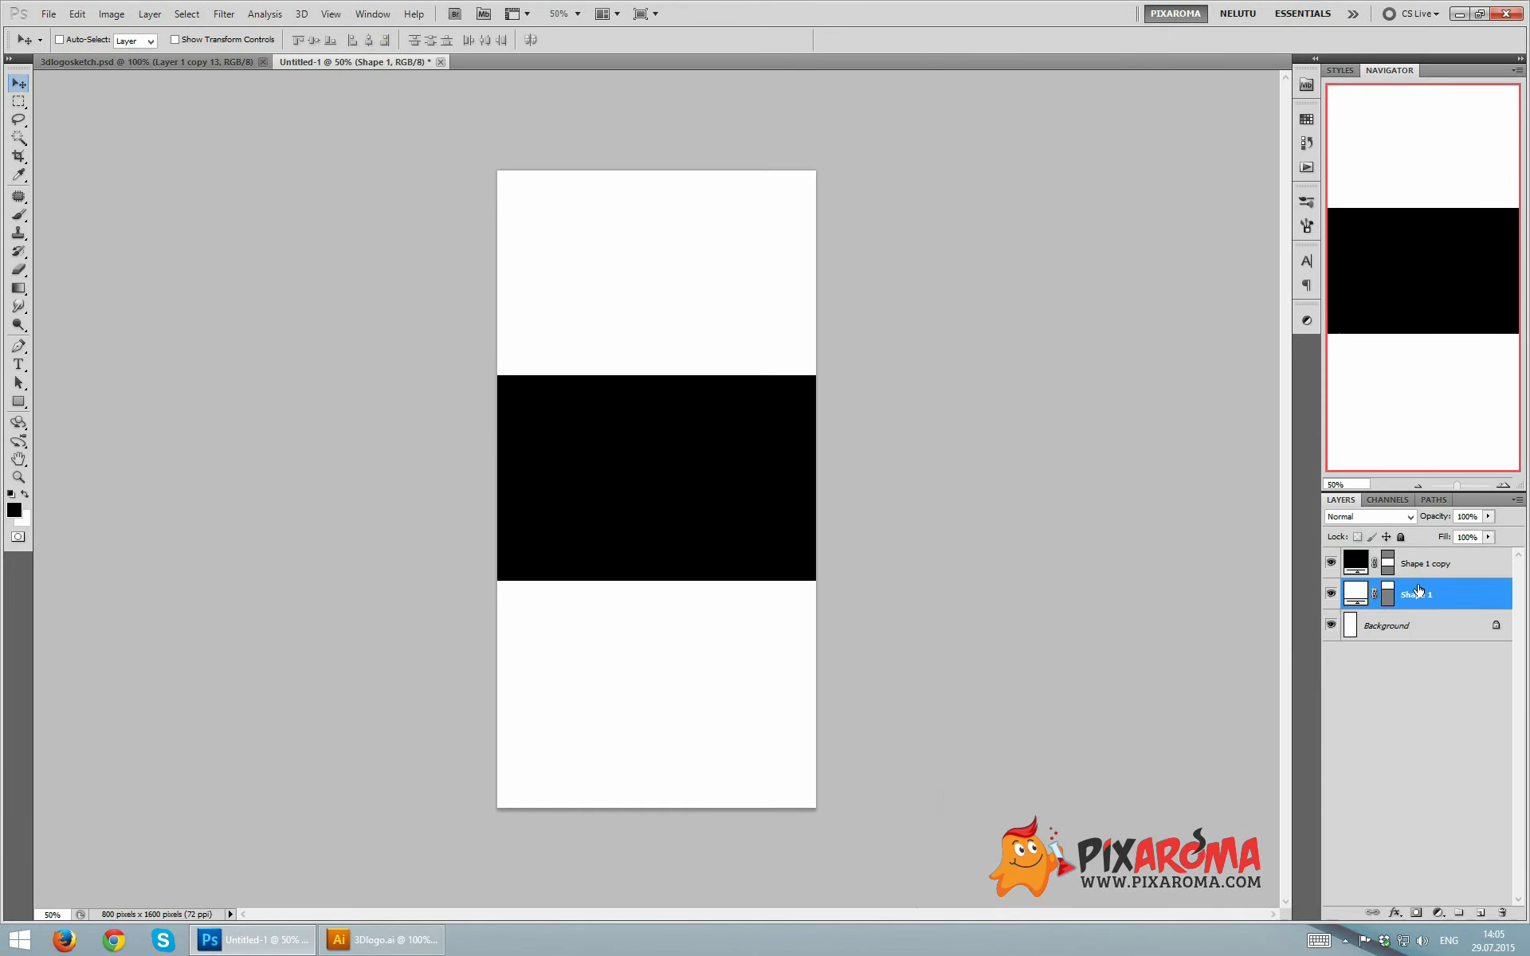
- Crop the canvas to 800 × 1030 px over the white and black bands and view it at 100%
key(c)
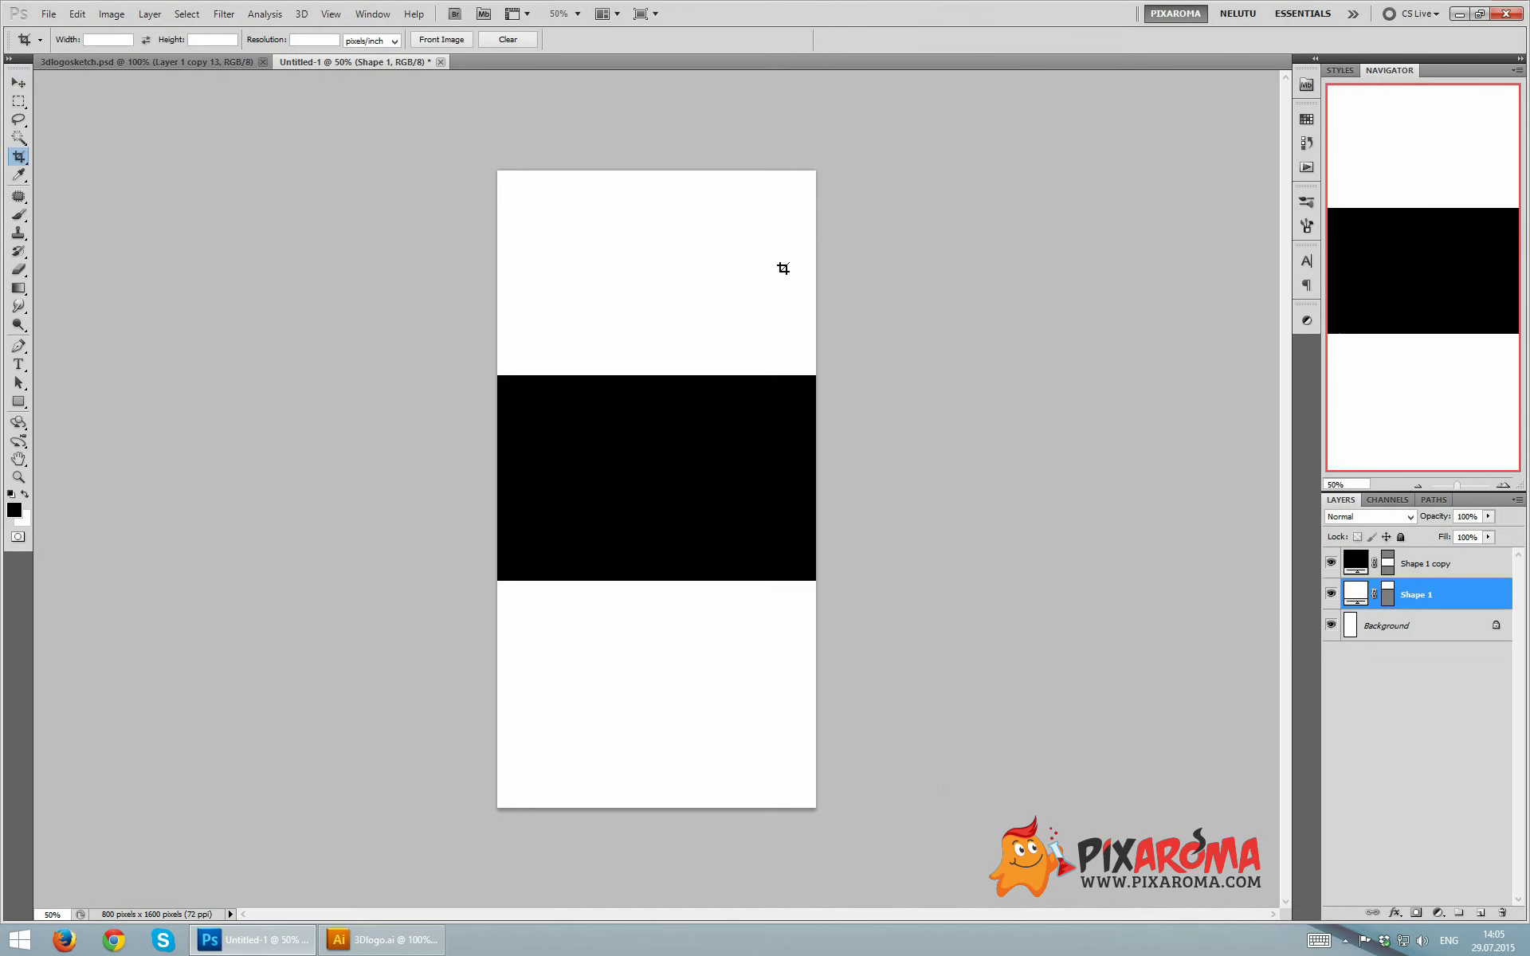
drag(444, 120, 890, 579)
double_click(751, 481)
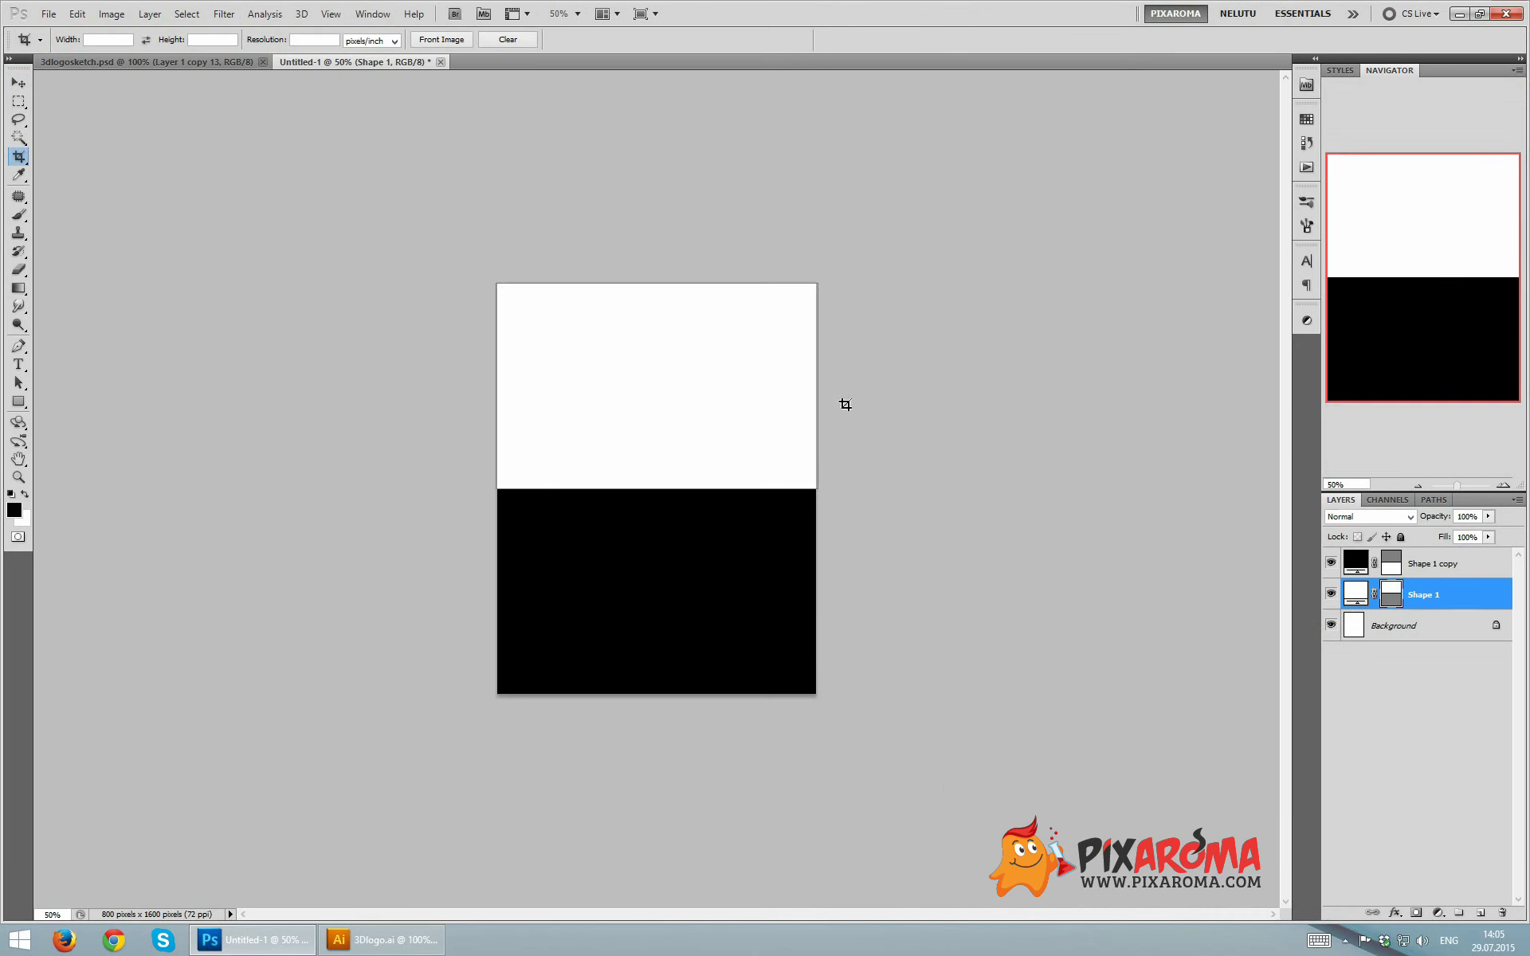
key(ctrl+plus)
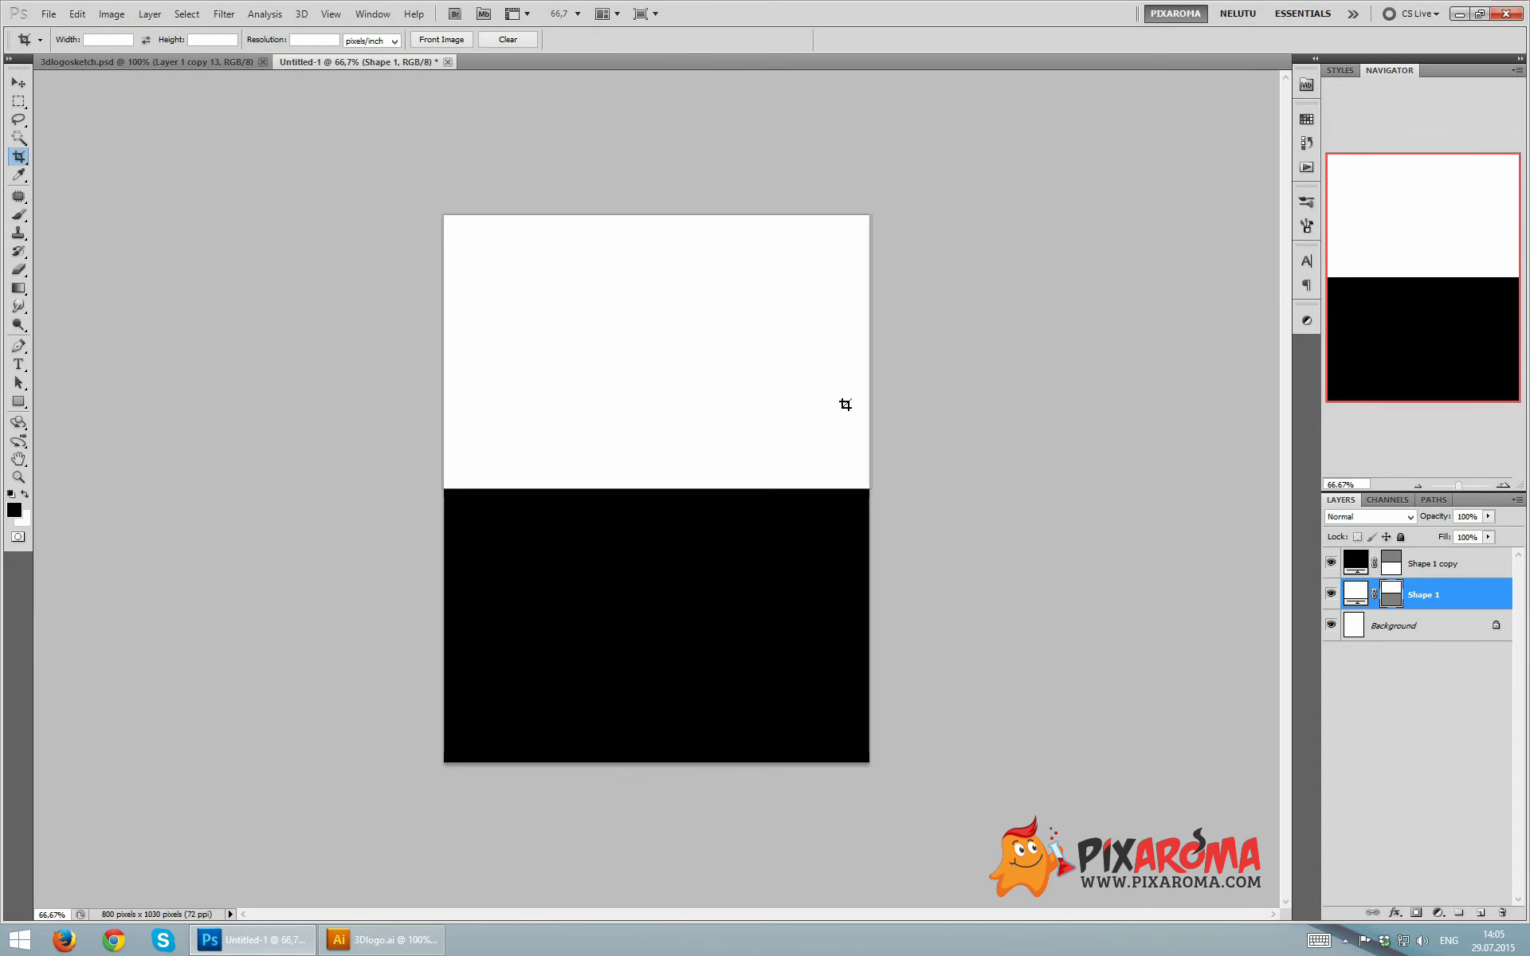
key(ctrl+plus)
click(1432, 562)
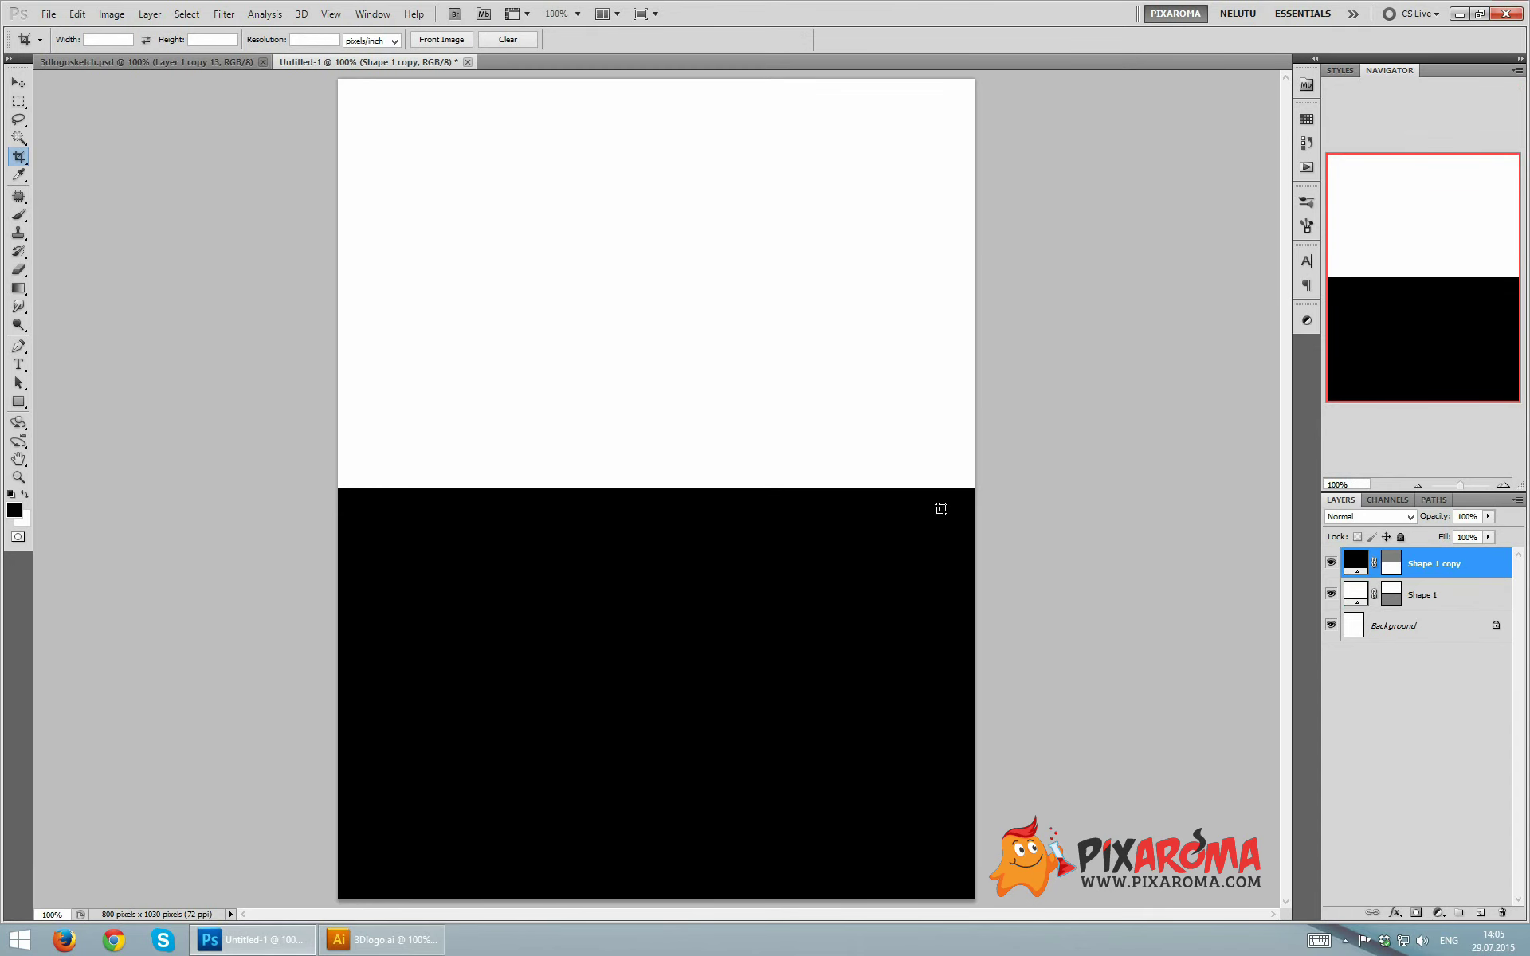
- Copy only the orange logo from Illustrator and return to Photoshop
click(382, 939)
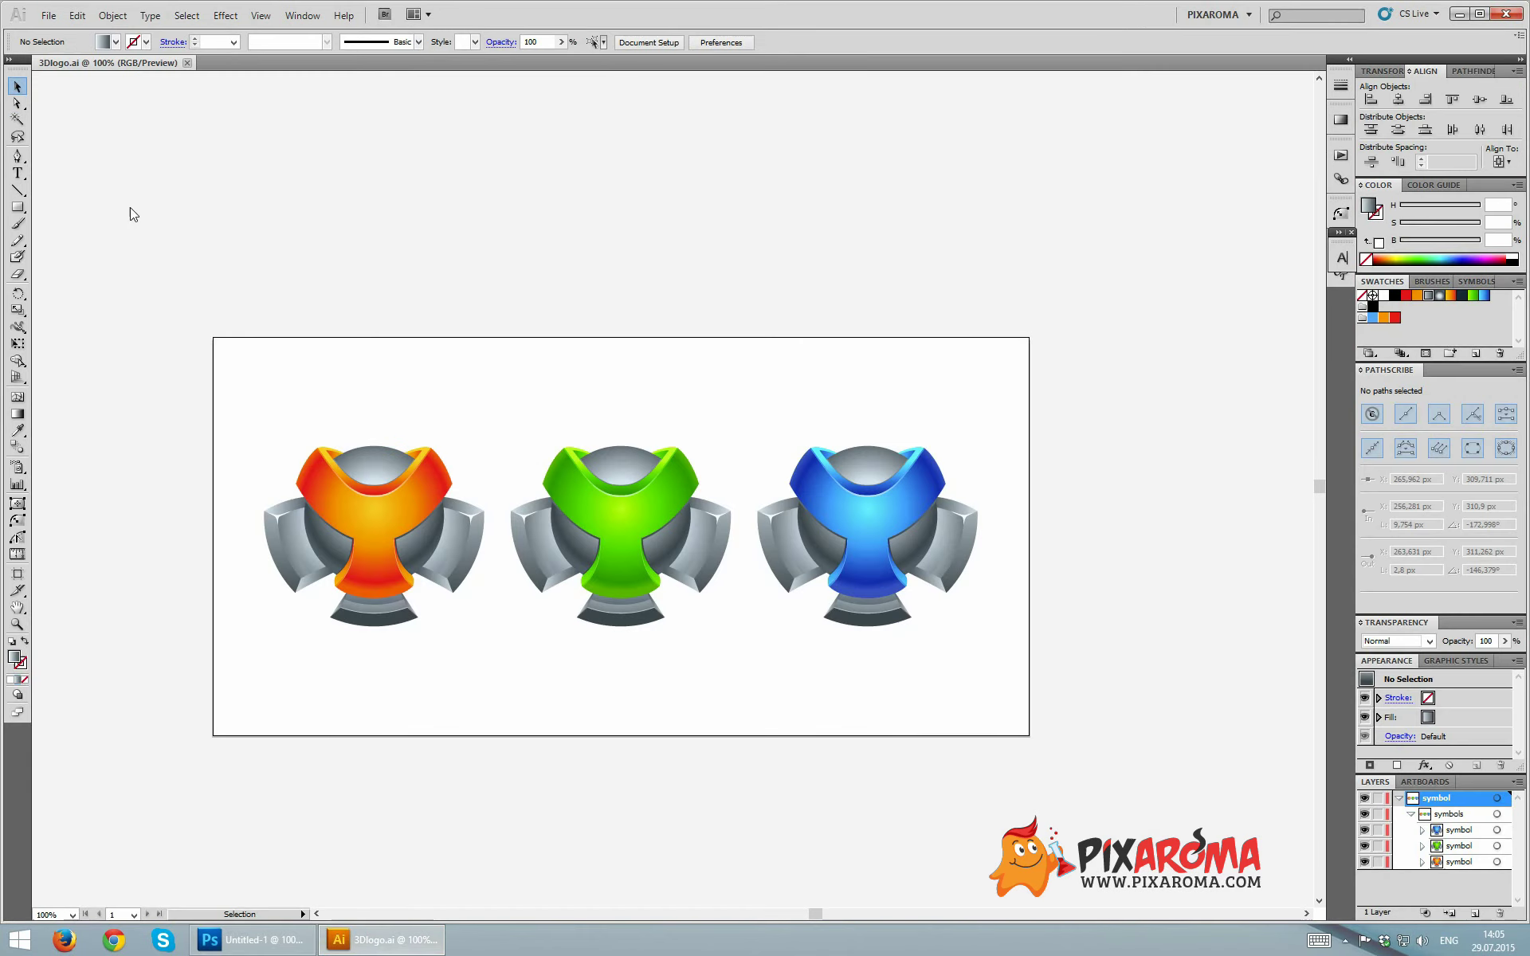
drag(213, 336, 489, 710)
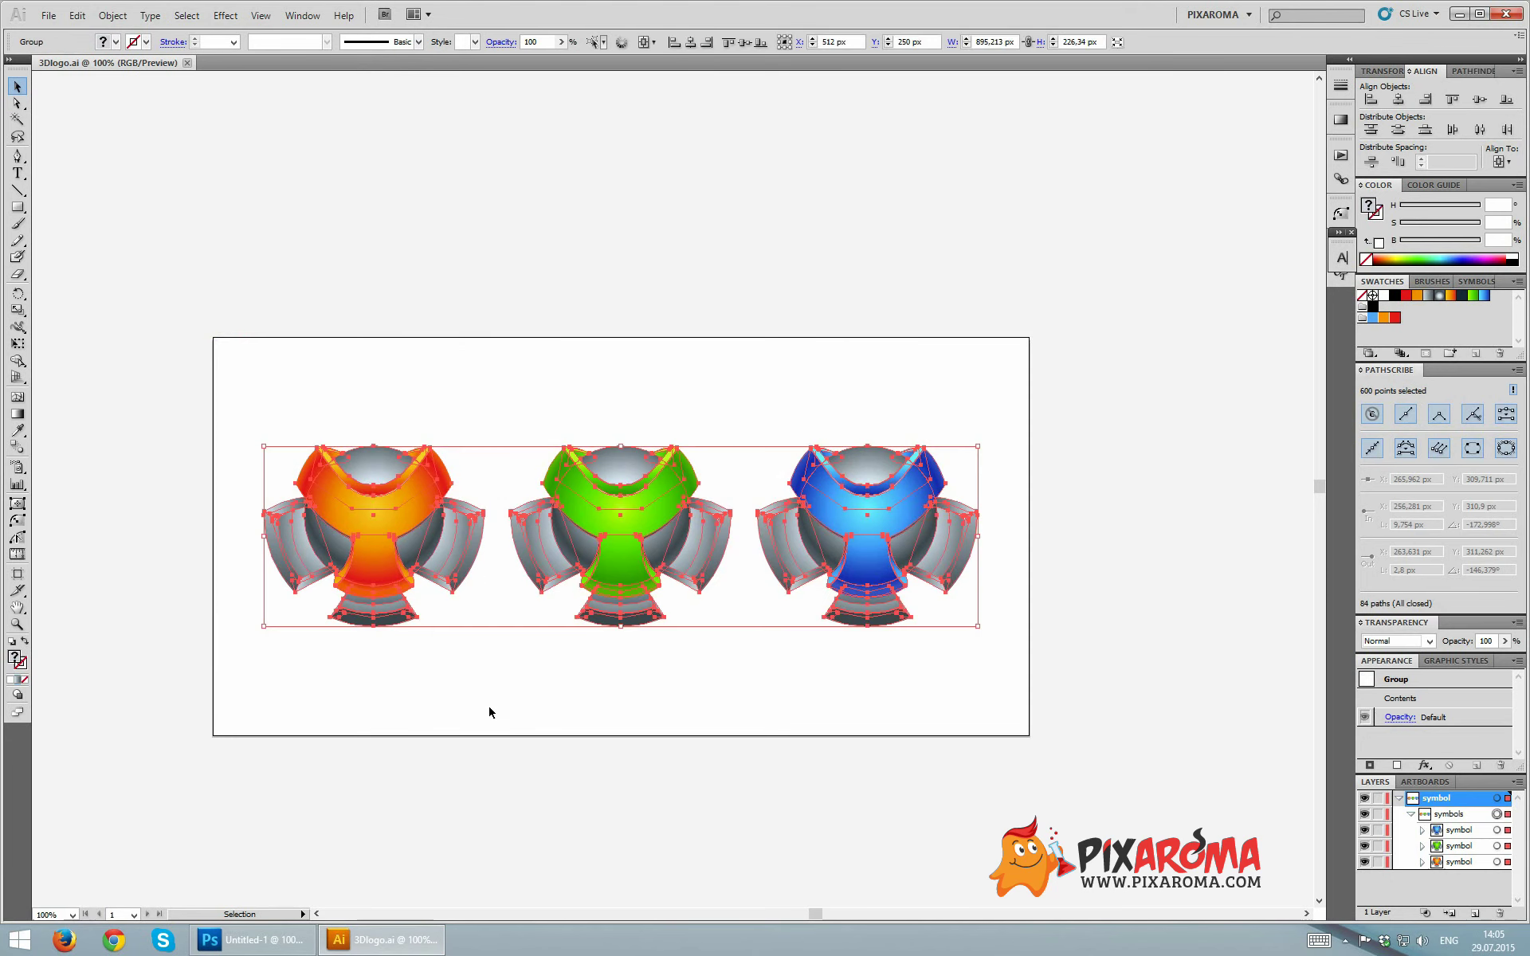
click(505, 704)
click(1496, 862)
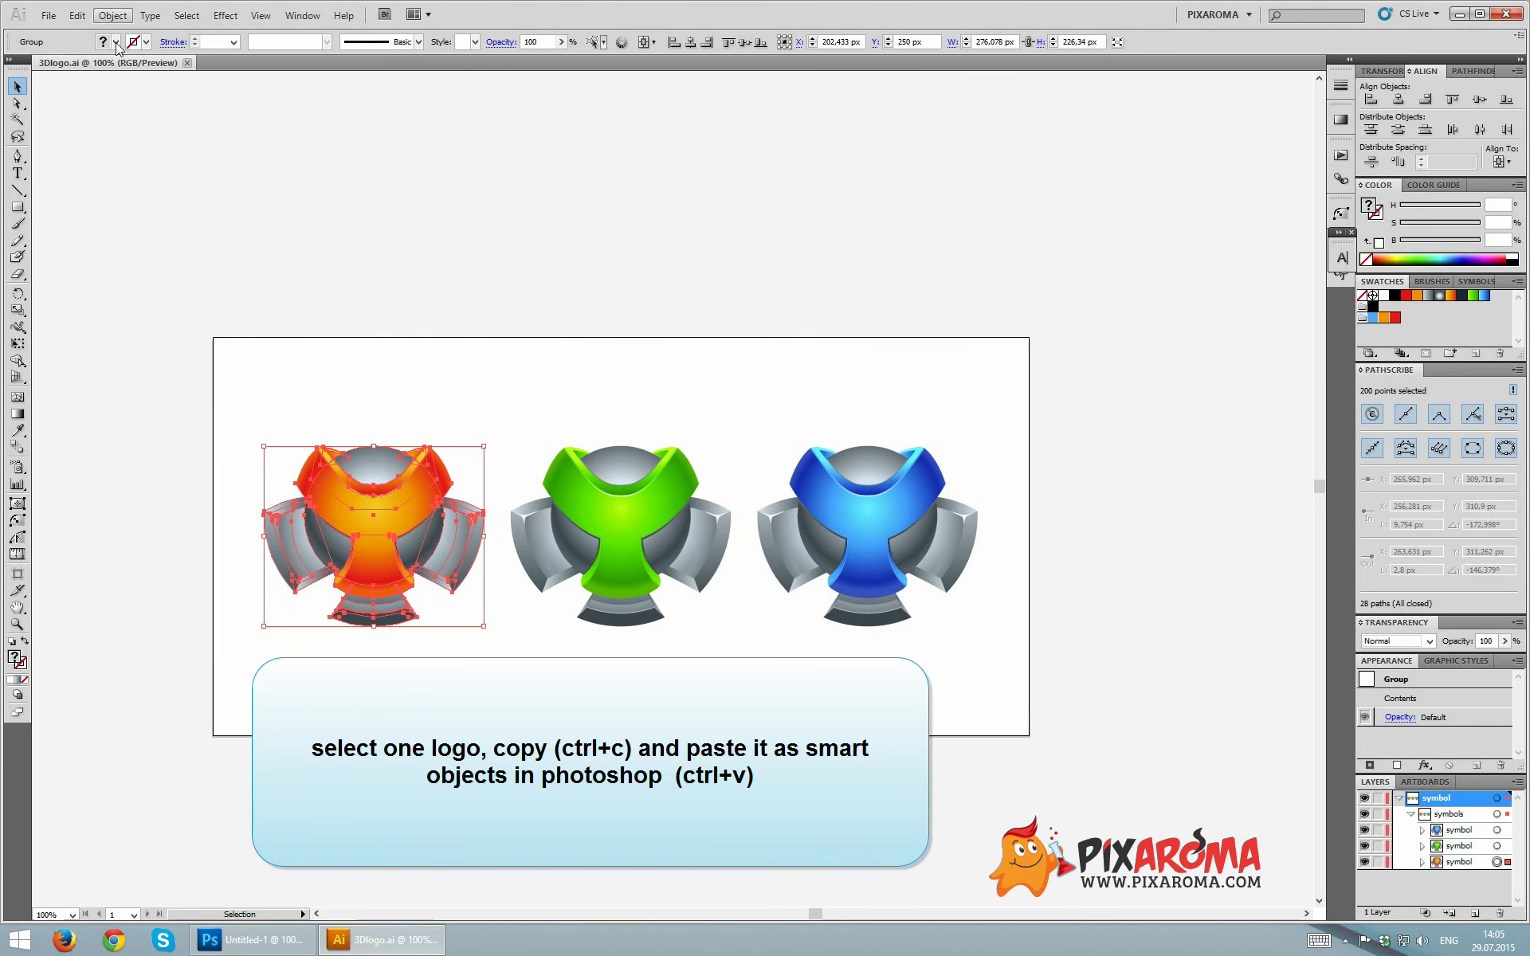
key(ctrl+c)
key(alt+Tab)
- Paste the logo as a Smart Object and move it up into the white top half
key(ctrl+v)
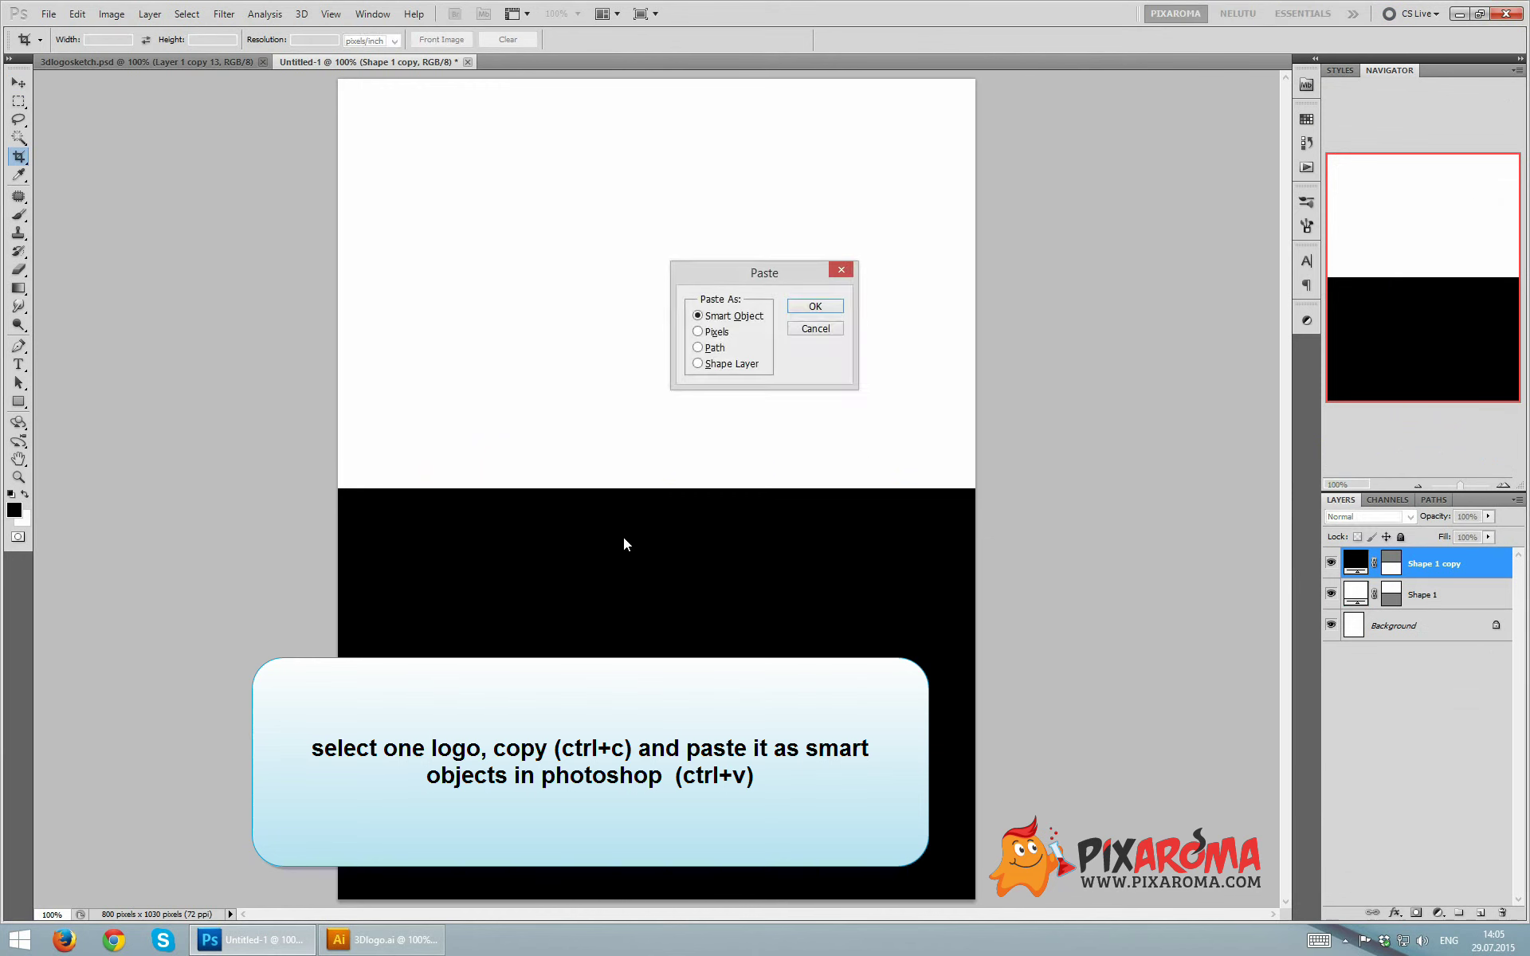
key(Return)
key(Return)
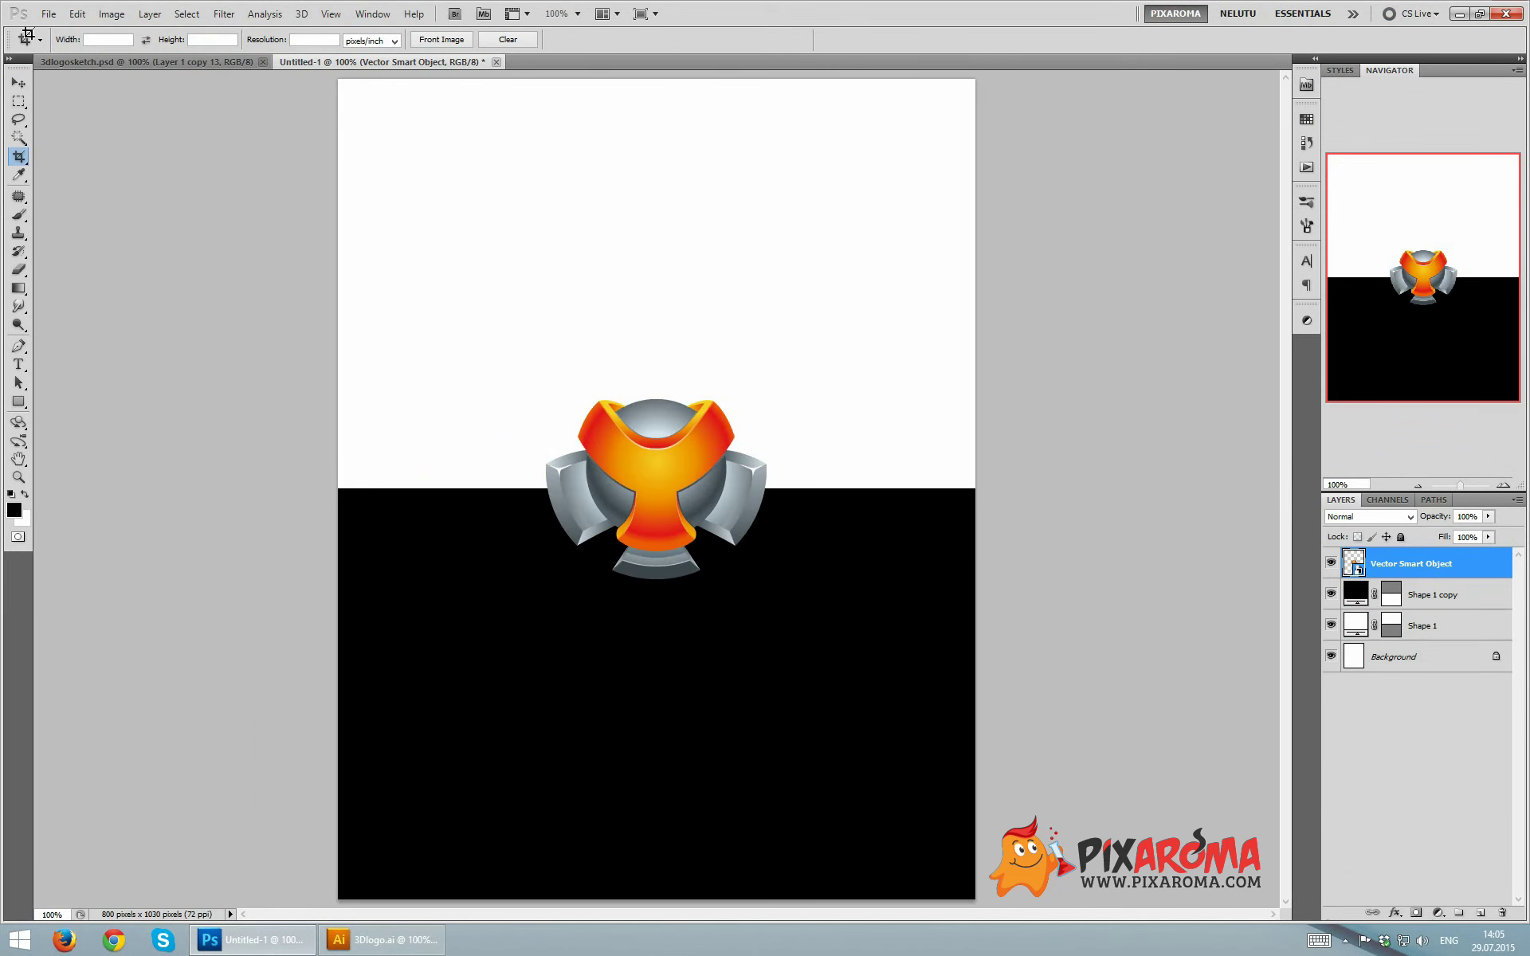
click(19, 83)
drag(656, 529, 656, 321)
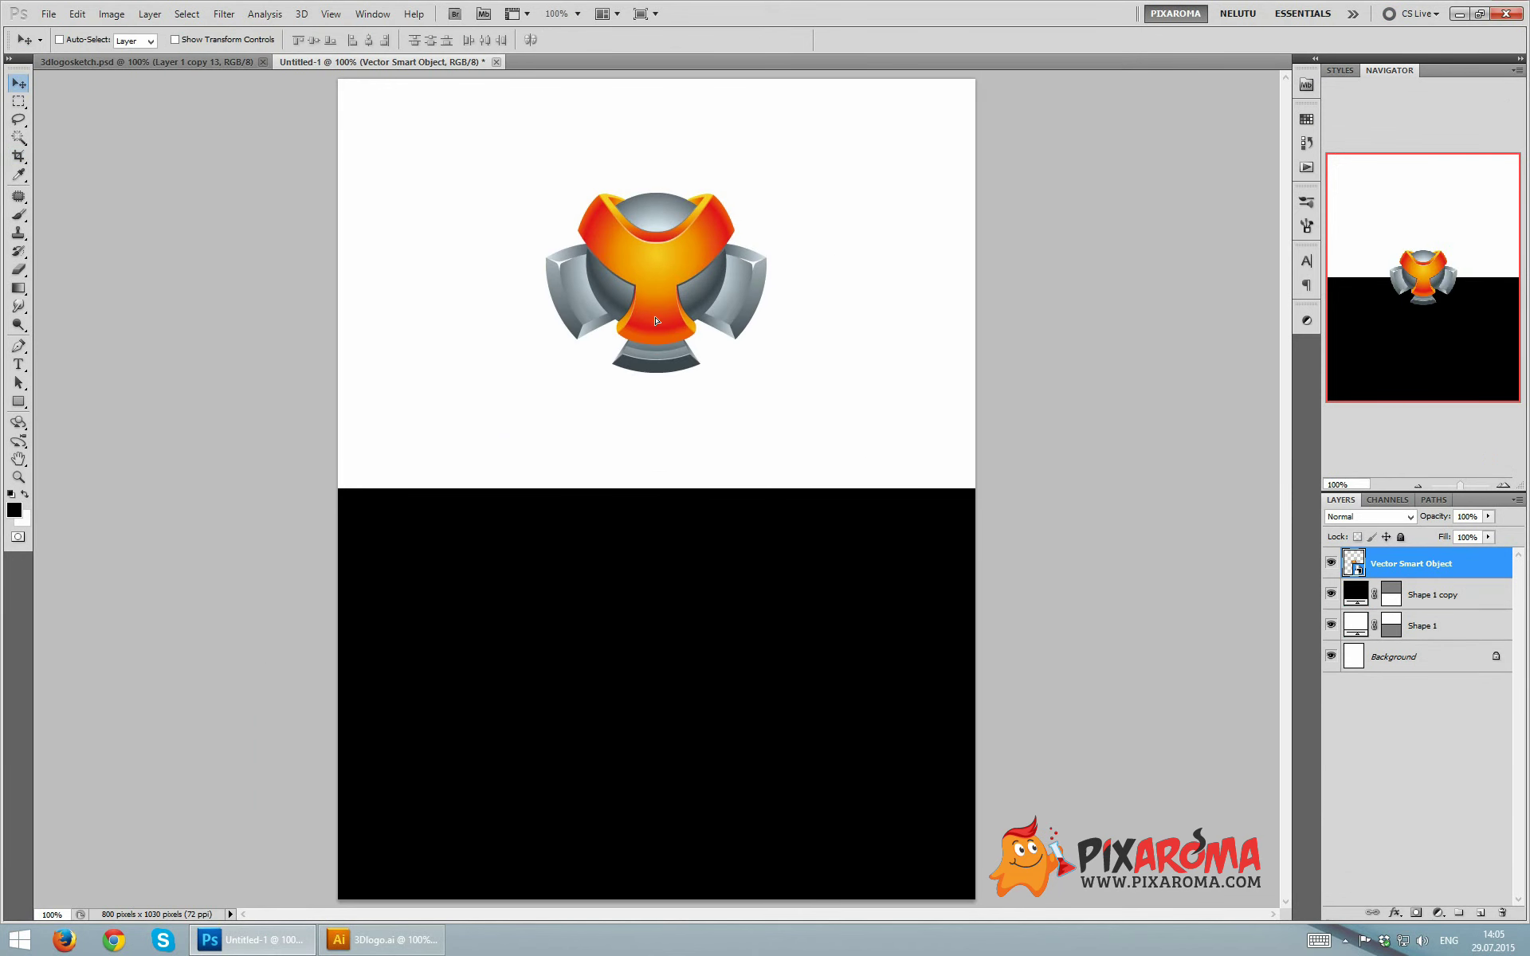
key(ctrl+minus)
key(ctrl+plus)
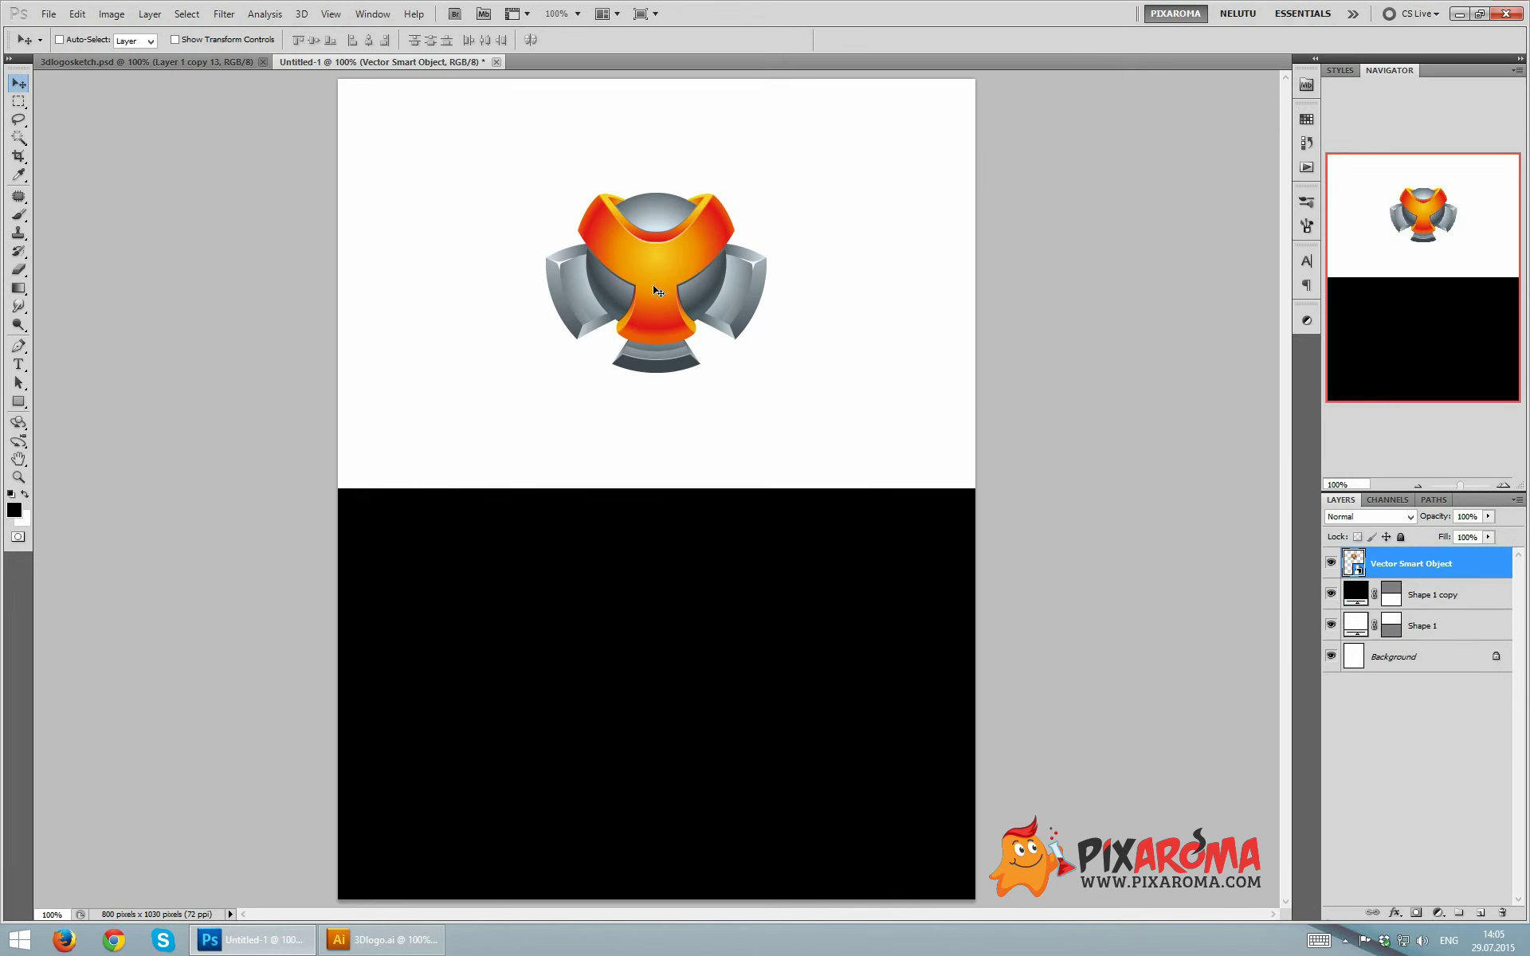
key(shift+Down)
key(Down)
- Centre the logo horizontally on the page and enlarge it to about 112%
key(ctrl+a)
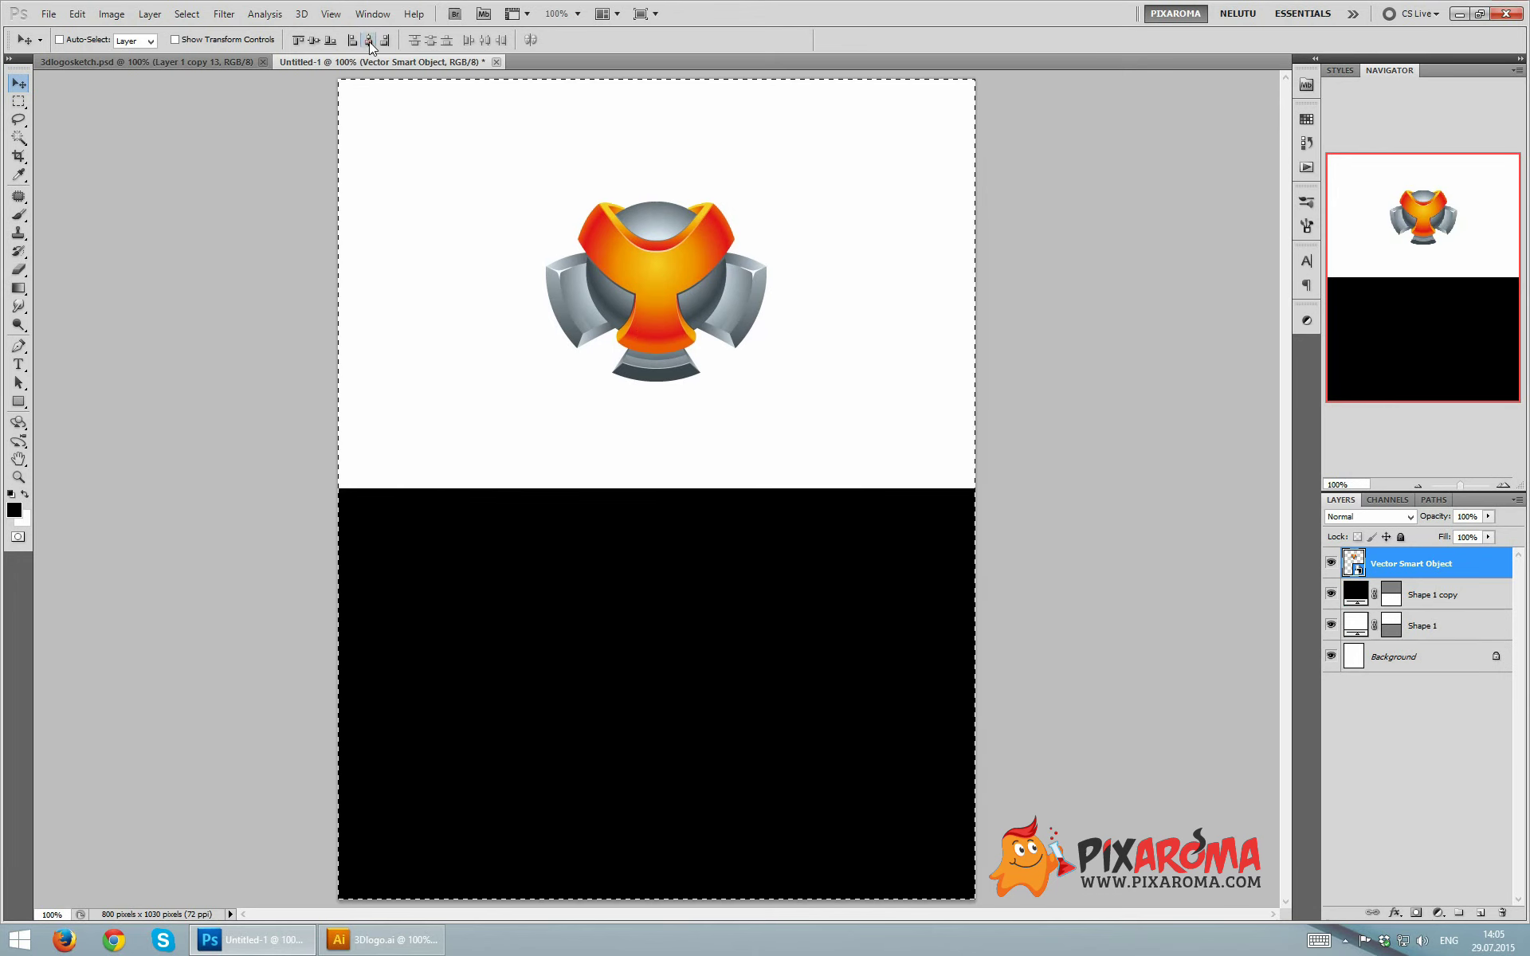
click(370, 42)
key(ctrl+d)
key(ctrl+t)
drag(767, 201, 804, 188)
key(Return)
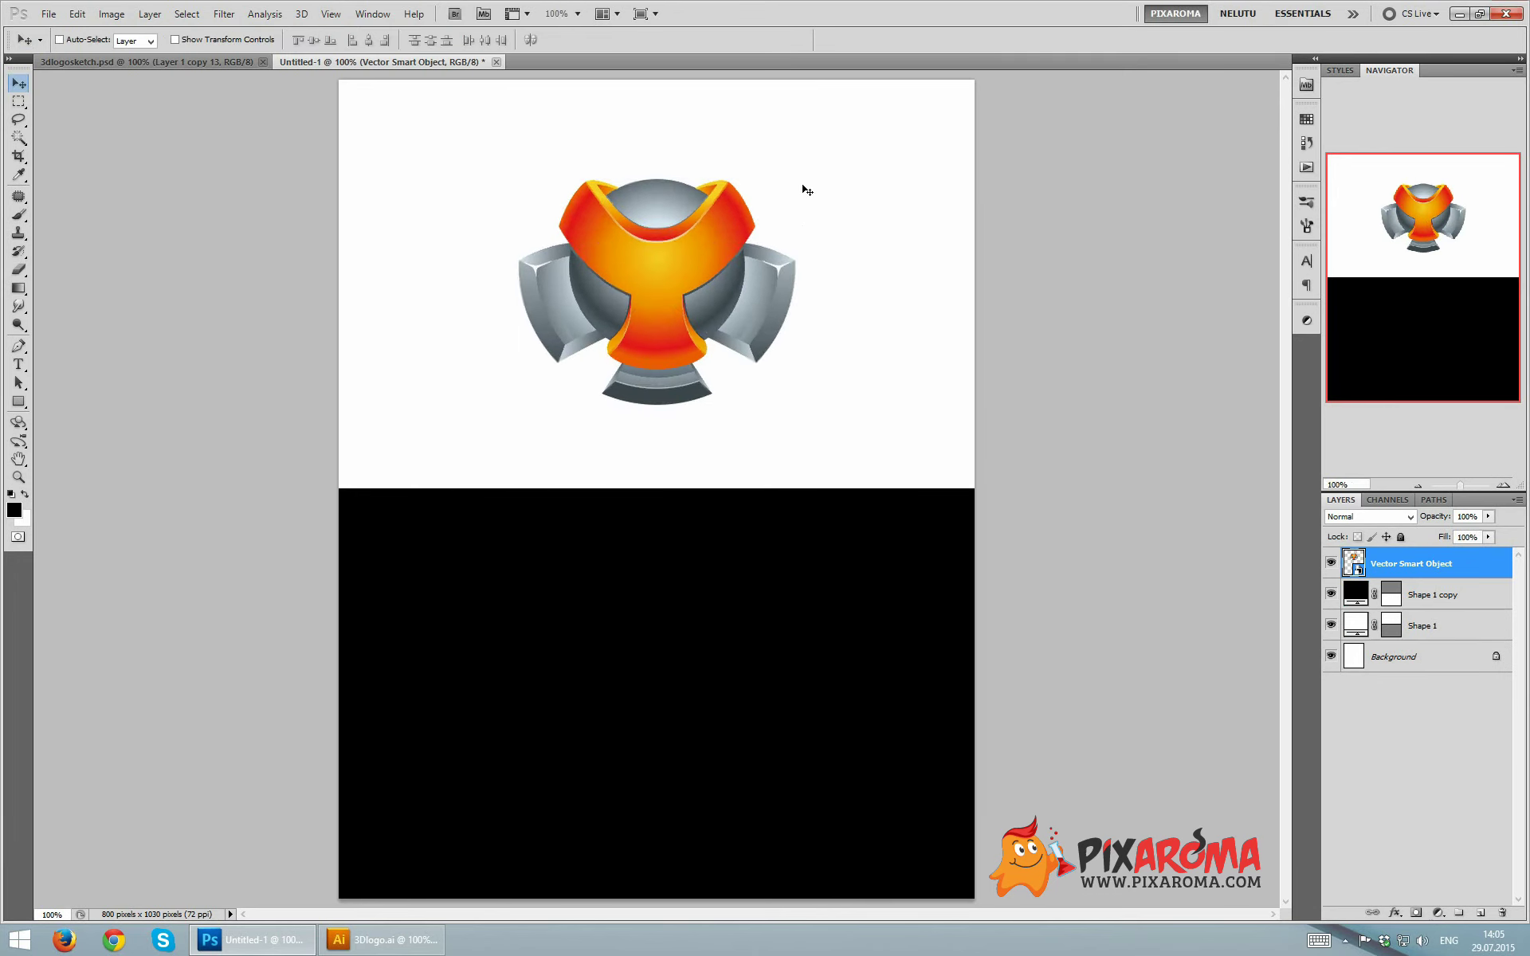
key(ctrl+minus)
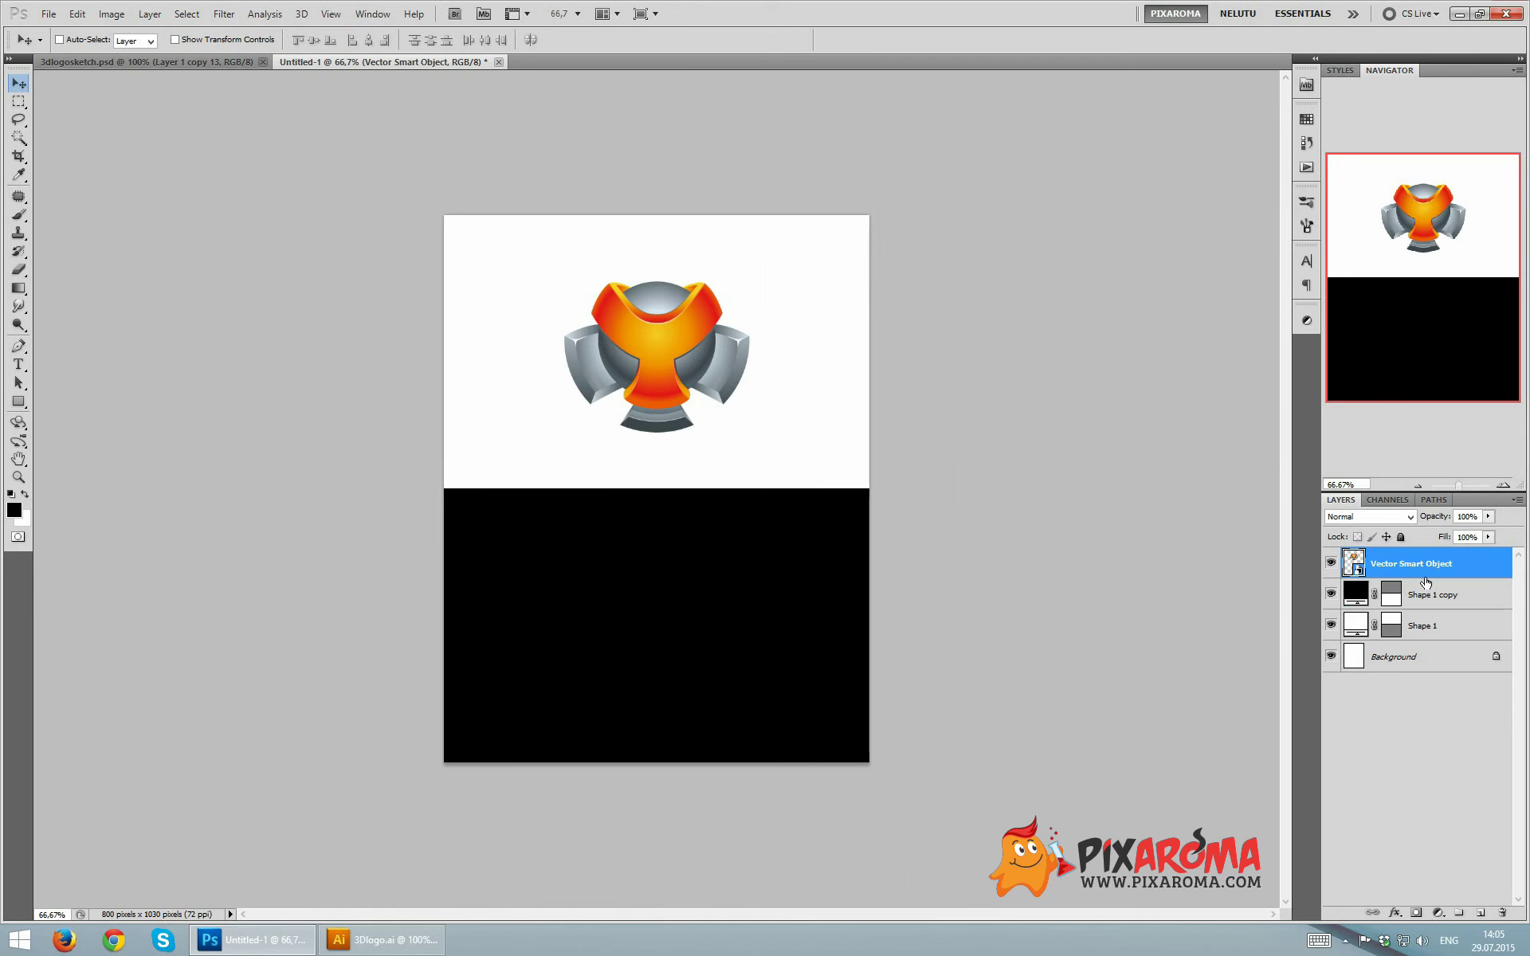
- Duplicate the logo layer, clip it to the black lower rectangle and enlarge it past the right edge
drag(1425, 573, 1440, 608)
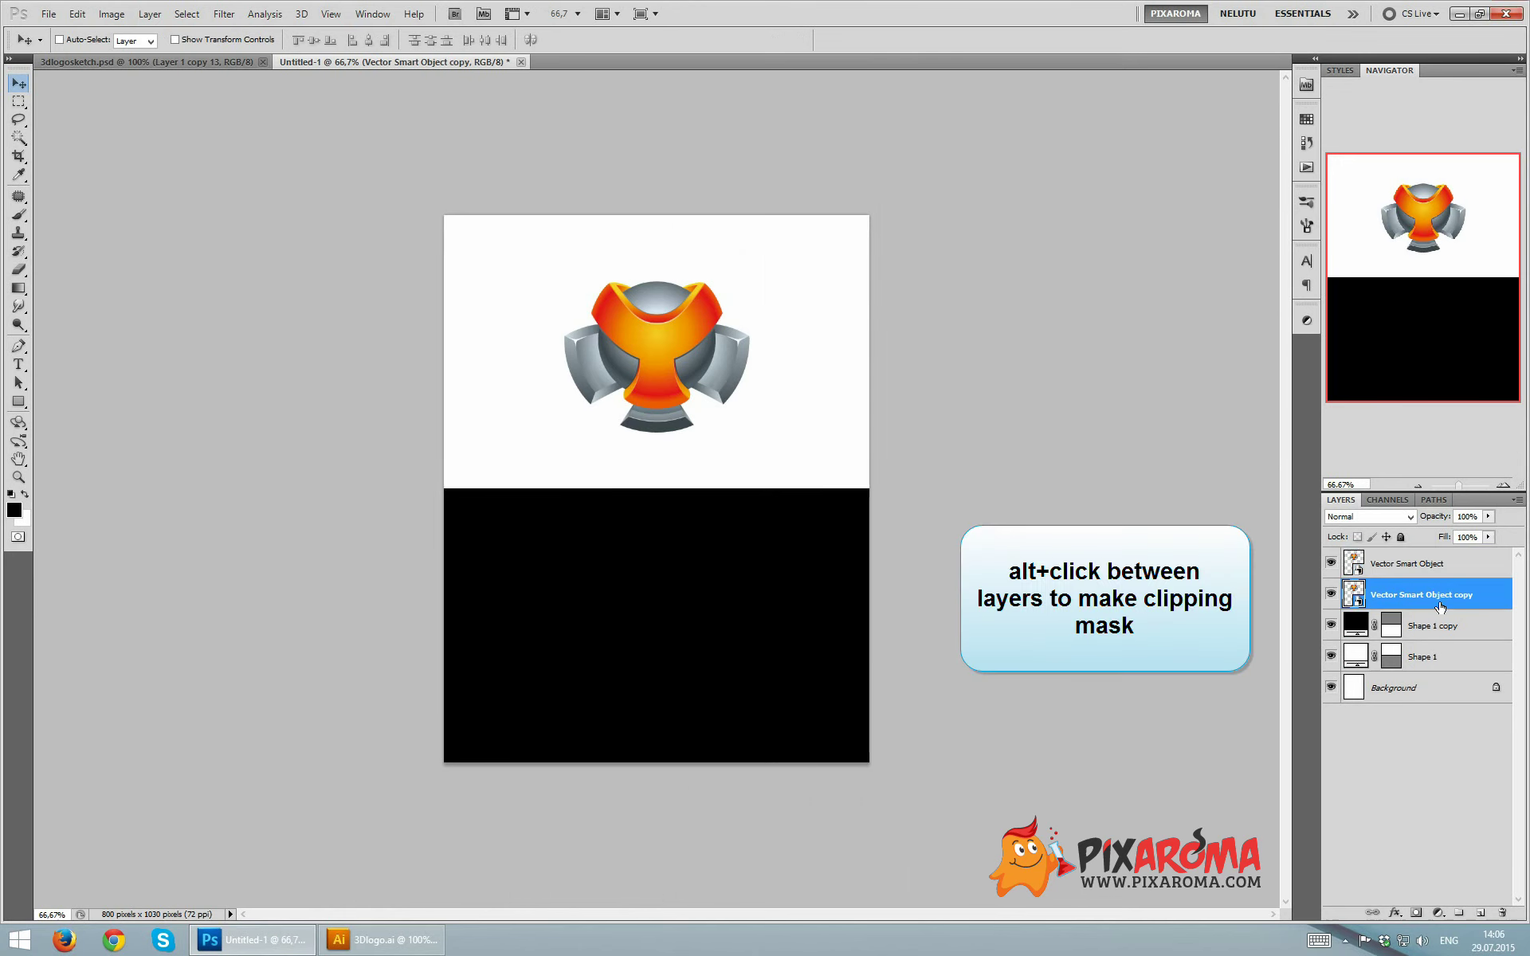
alt+click(1462, 609)
drag(623, 365, 795, 639)
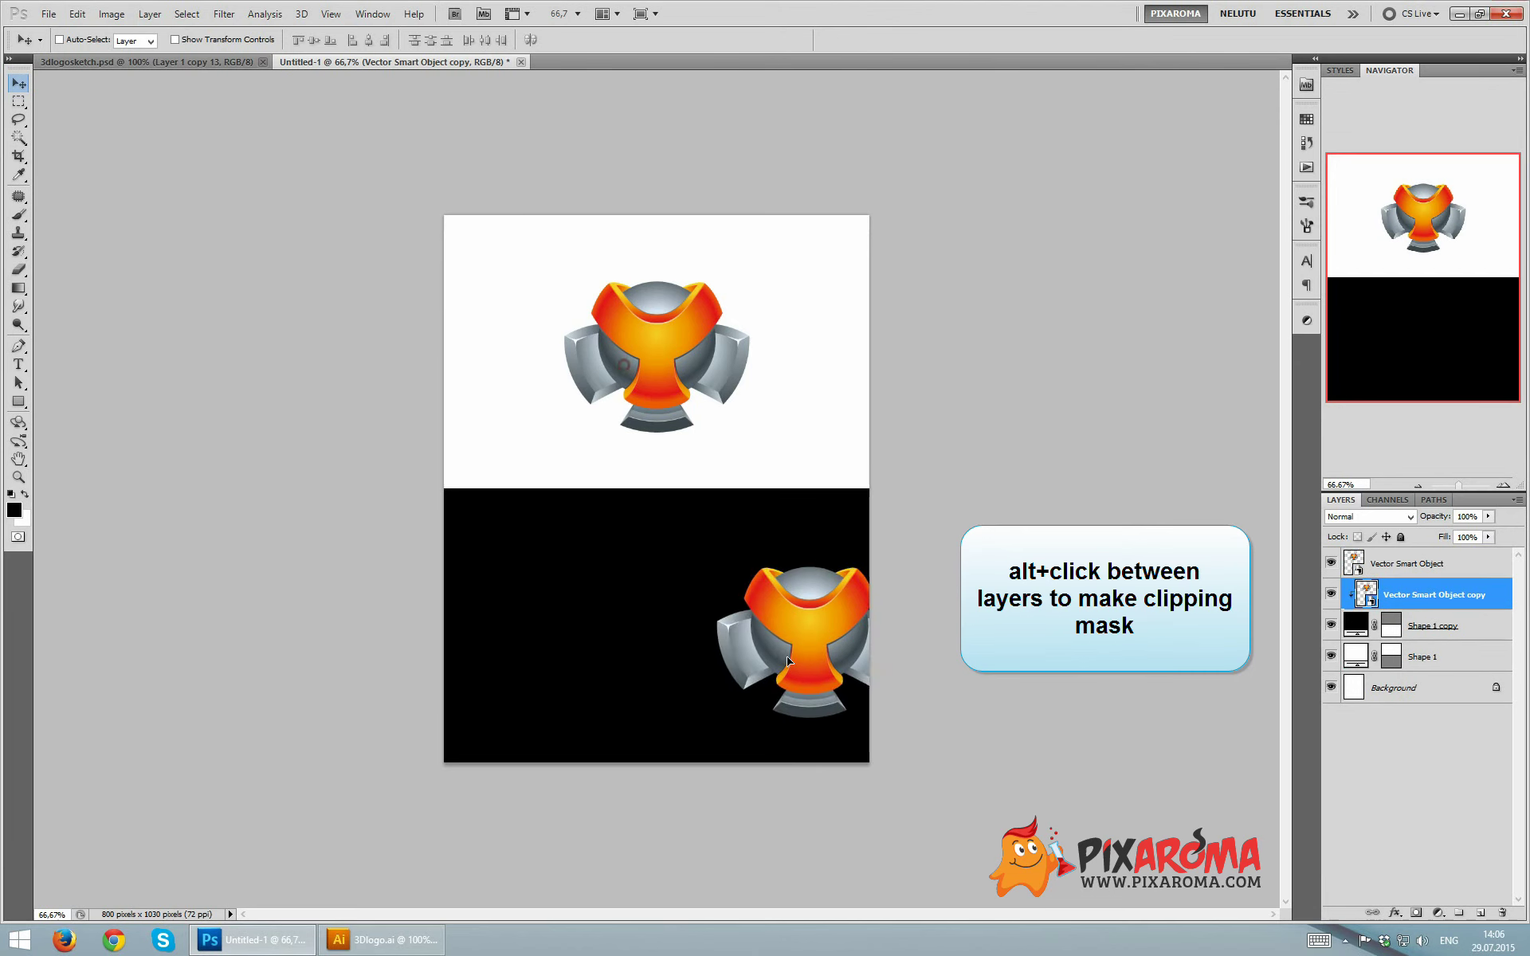
key(ctrl+t)
drag(908, 573, 1006, 498)
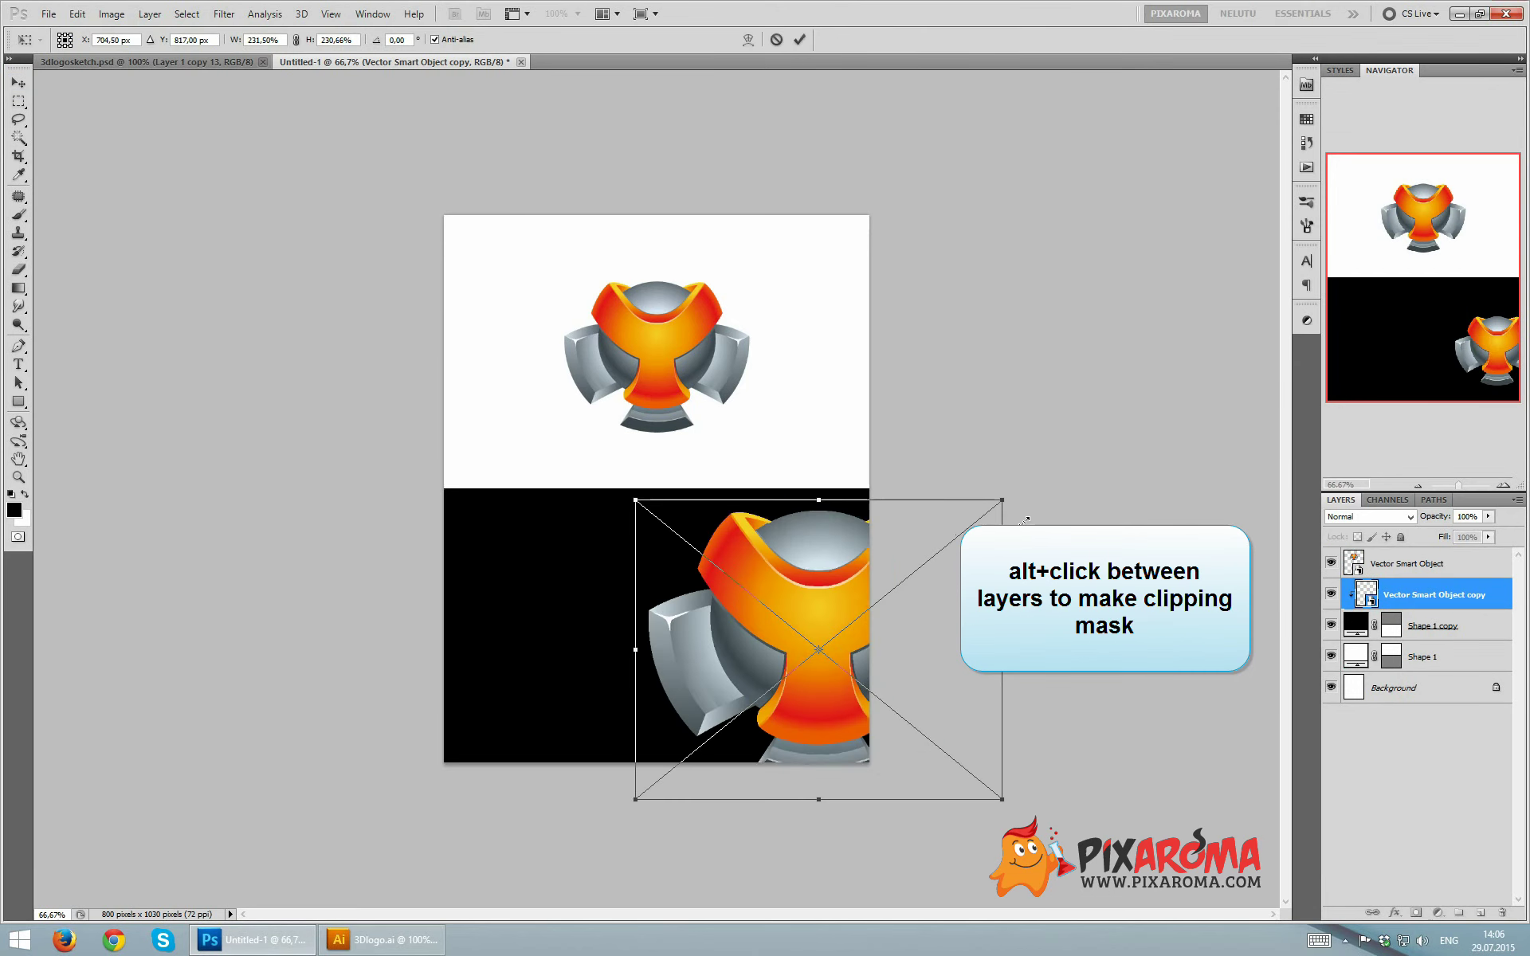
drag(752, 635, 746, 619)
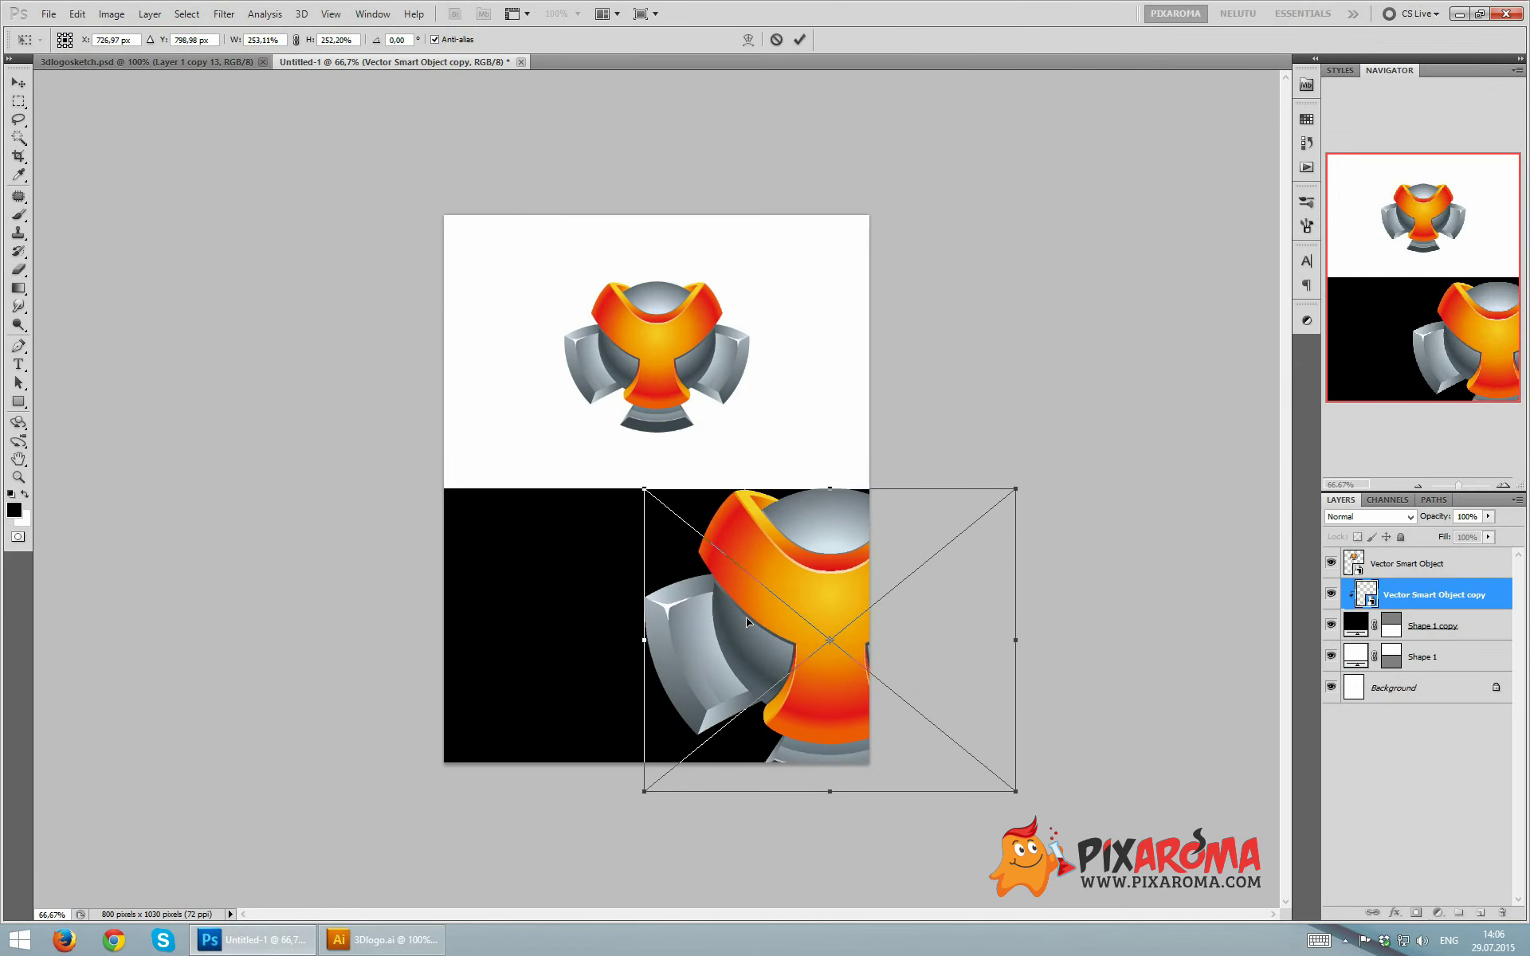
key(Return)
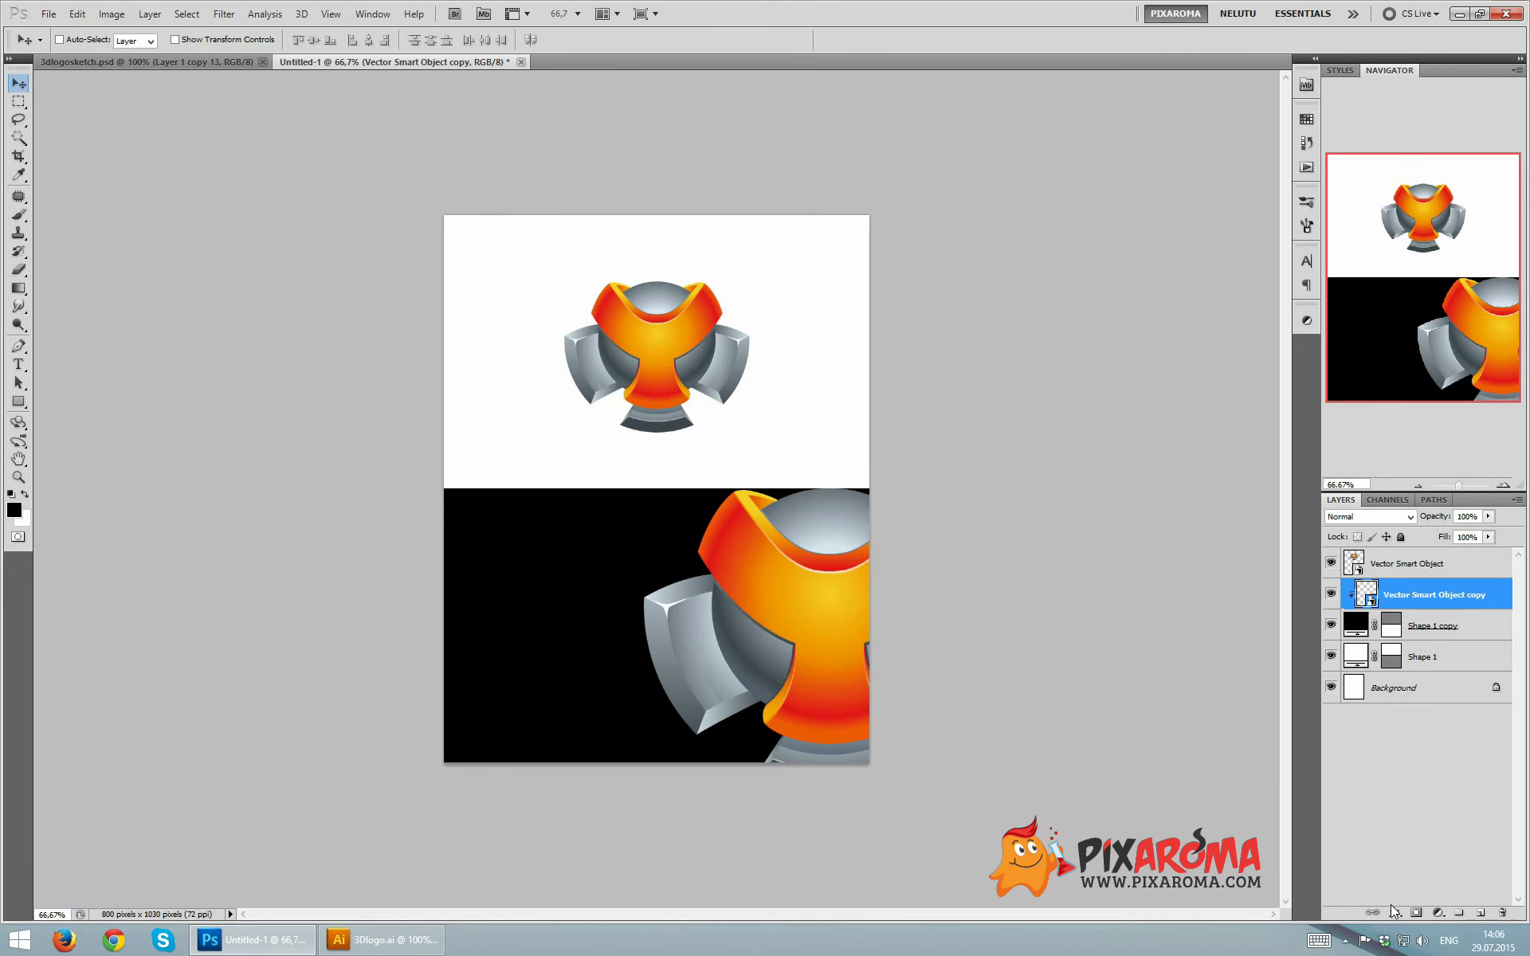
- Add a black-to-white Gradient Fill layer at -90° above the Shape 1 copy layer
click(1455, 633)
click(1438, 912)
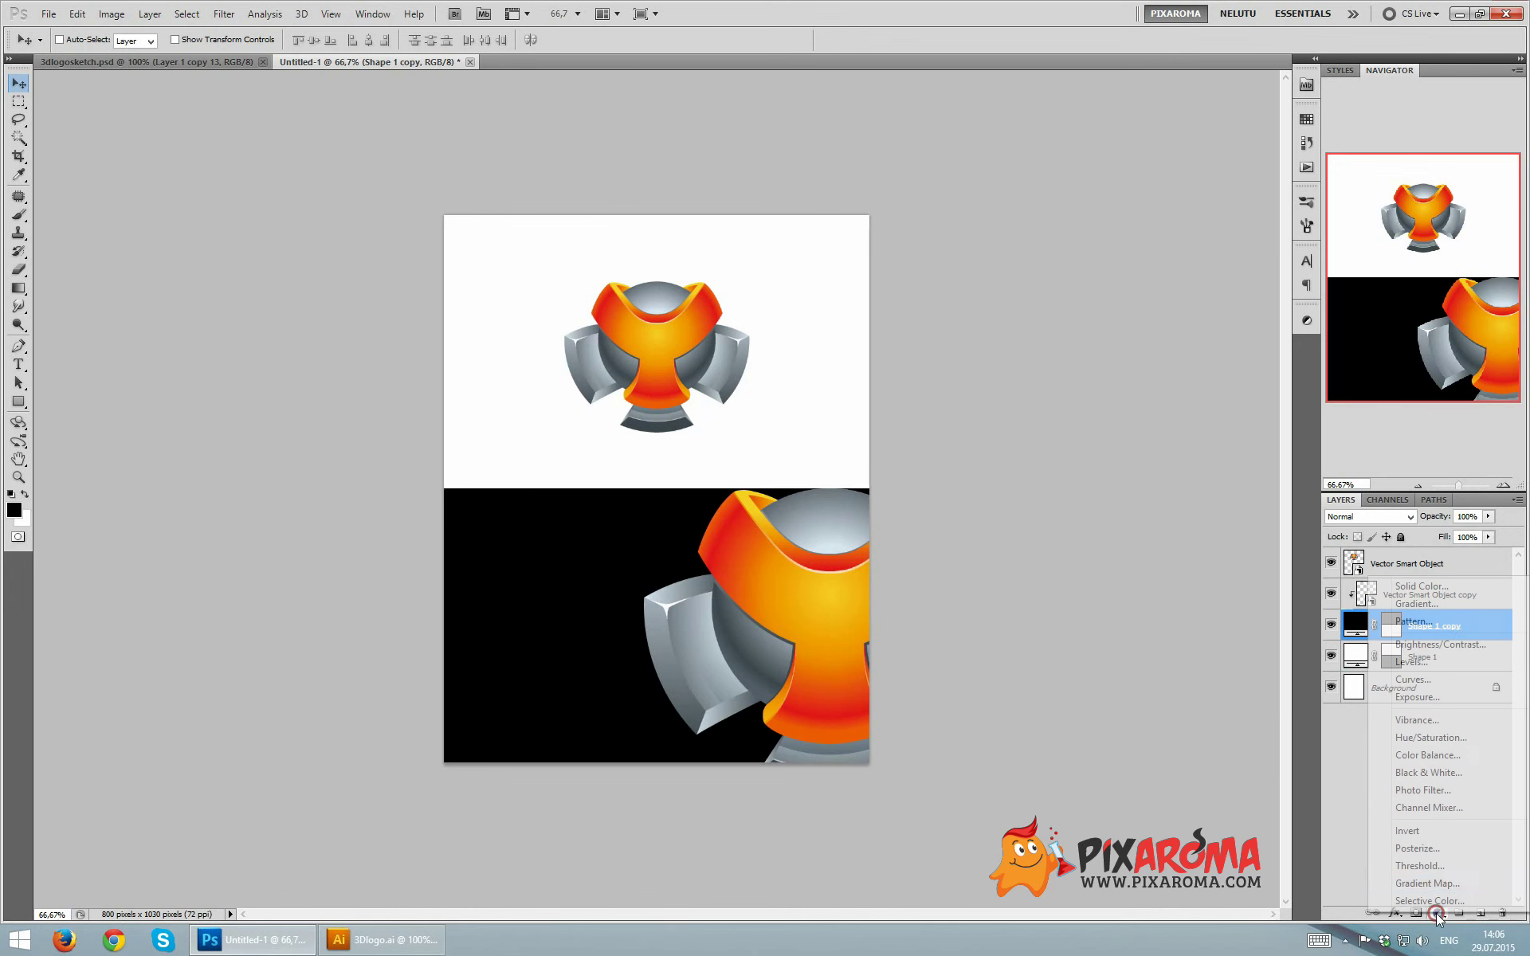
click(1426, 604)
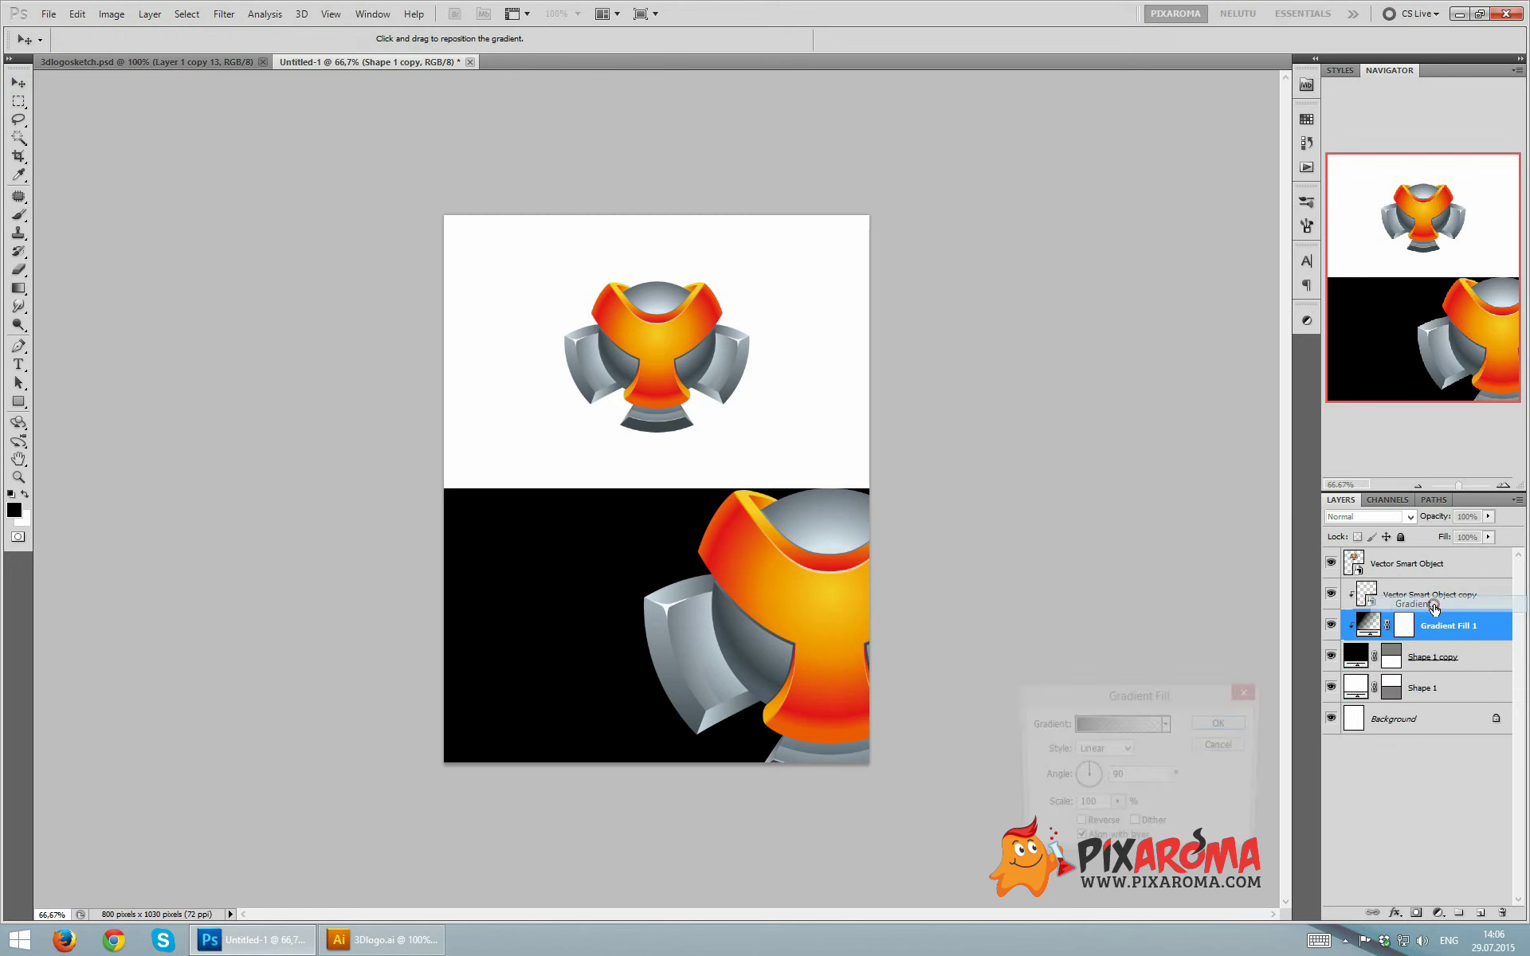
click(1167, 724)
click(1039, 342)
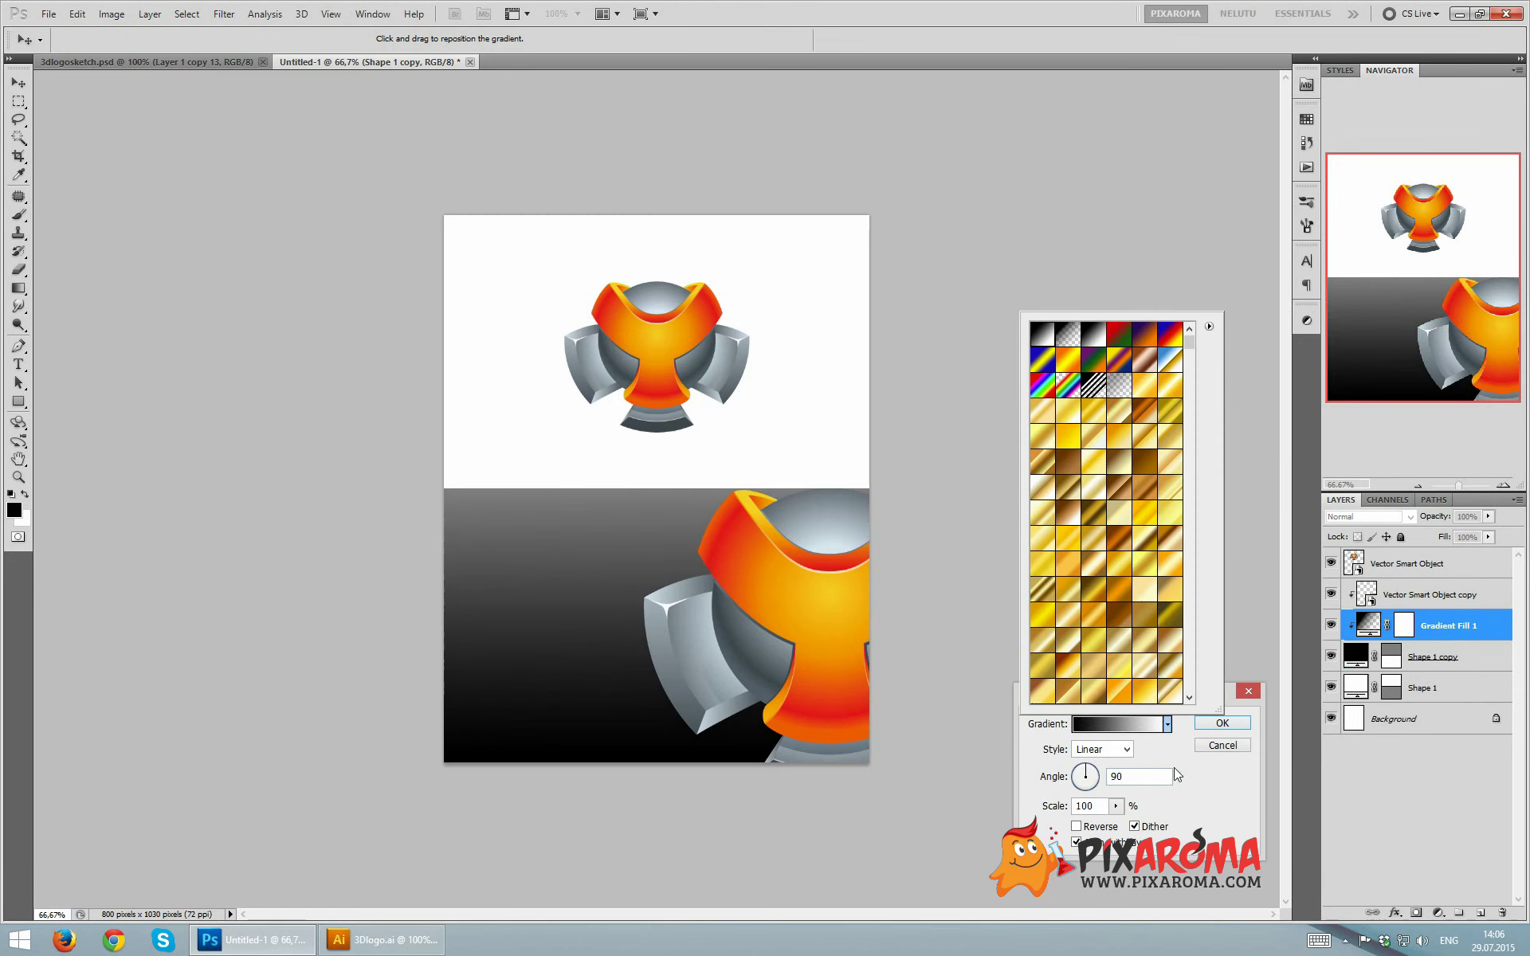
click(1092, 771)
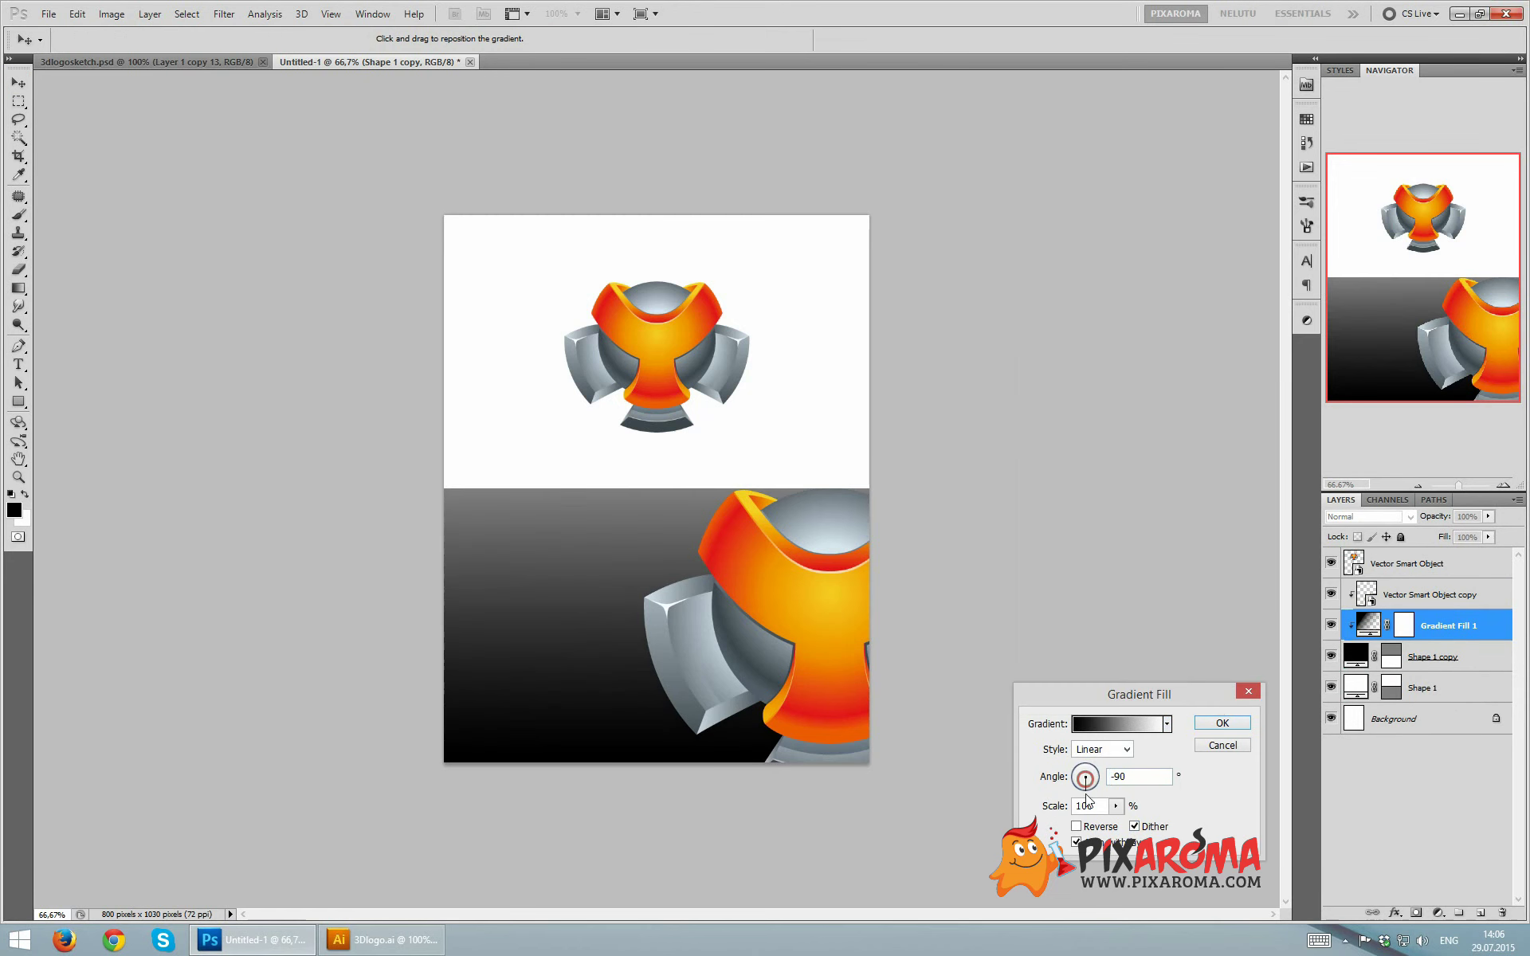
- Set the gradient's right stop to a dark blue-grey, darker than 4a575e, and apply the fill
click(1102, 730)
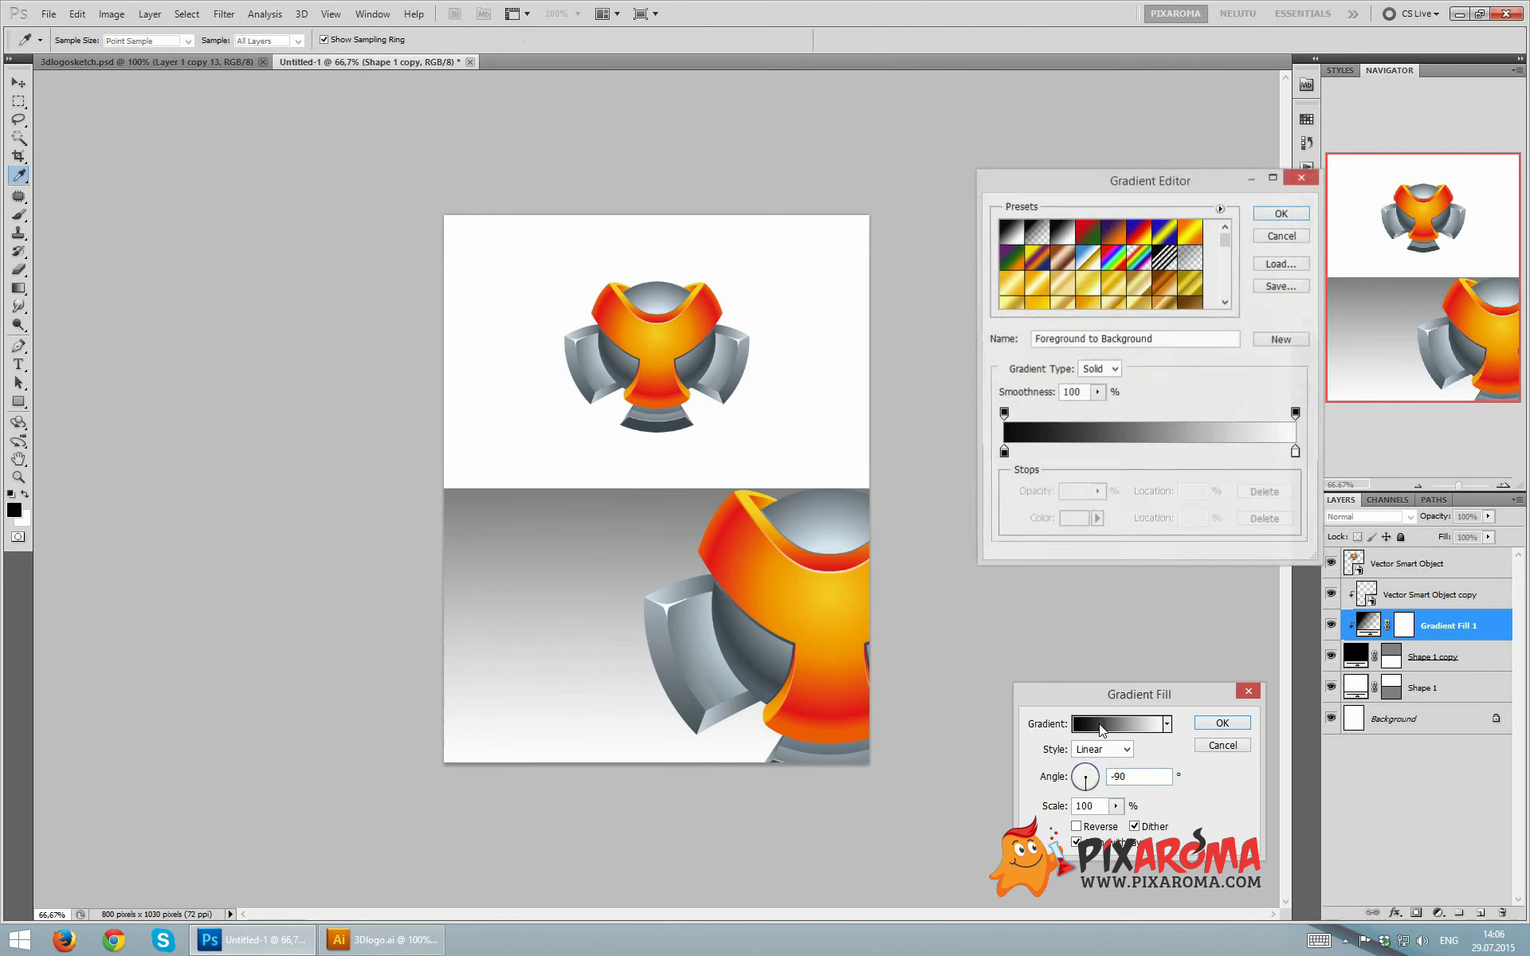
double_click(1296, 453)
text(4a575e)
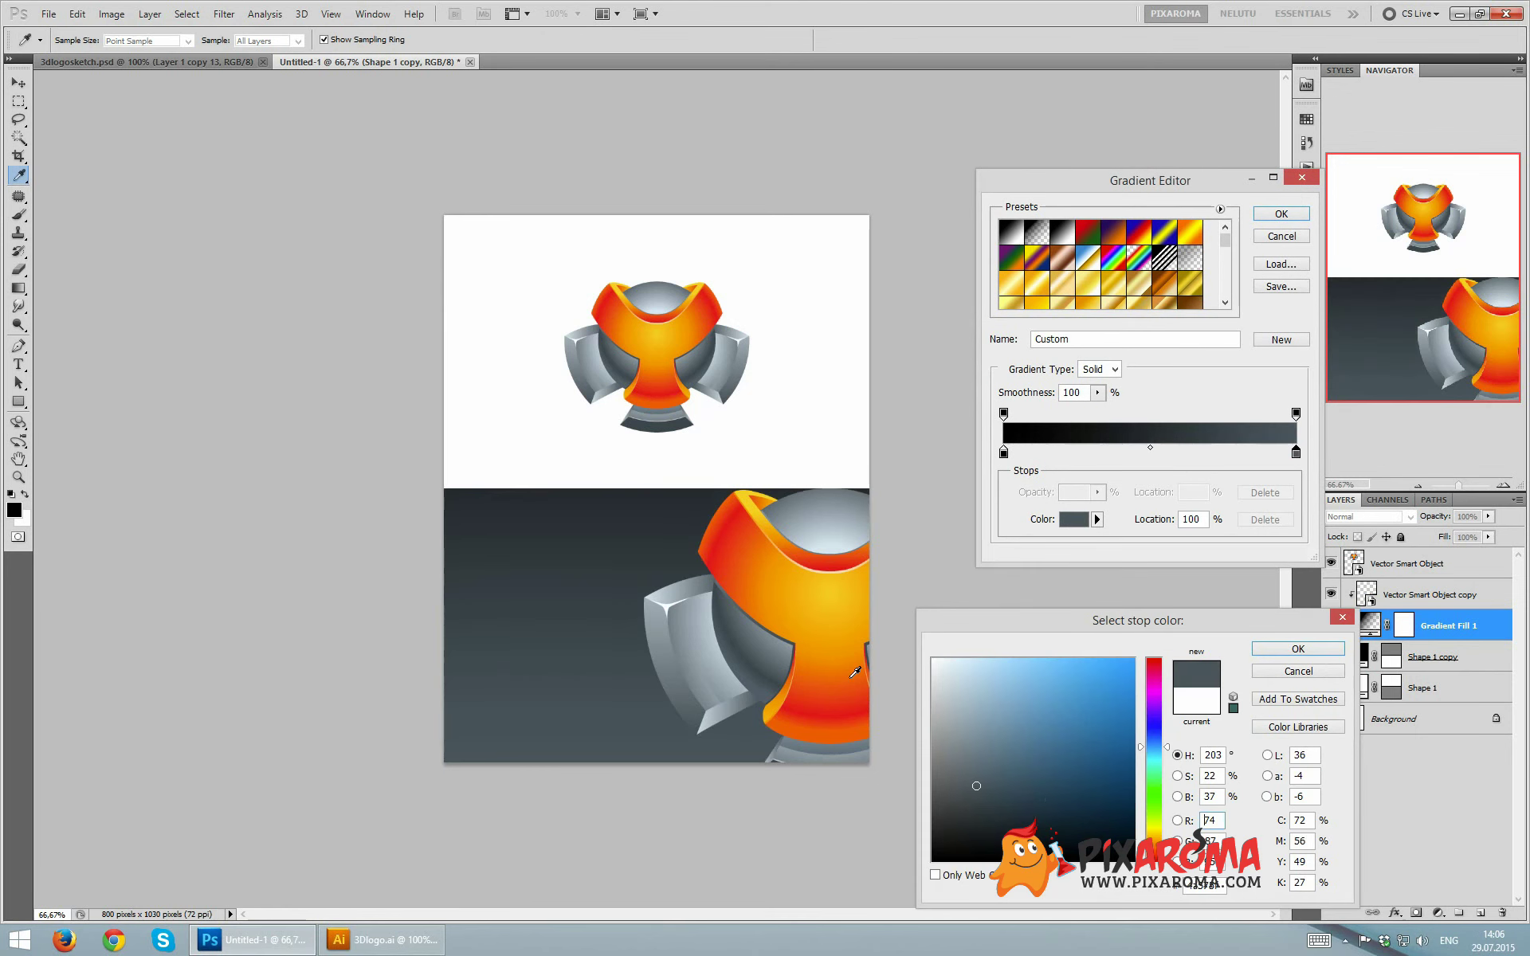
drag(1004, 823, 1011, 824)
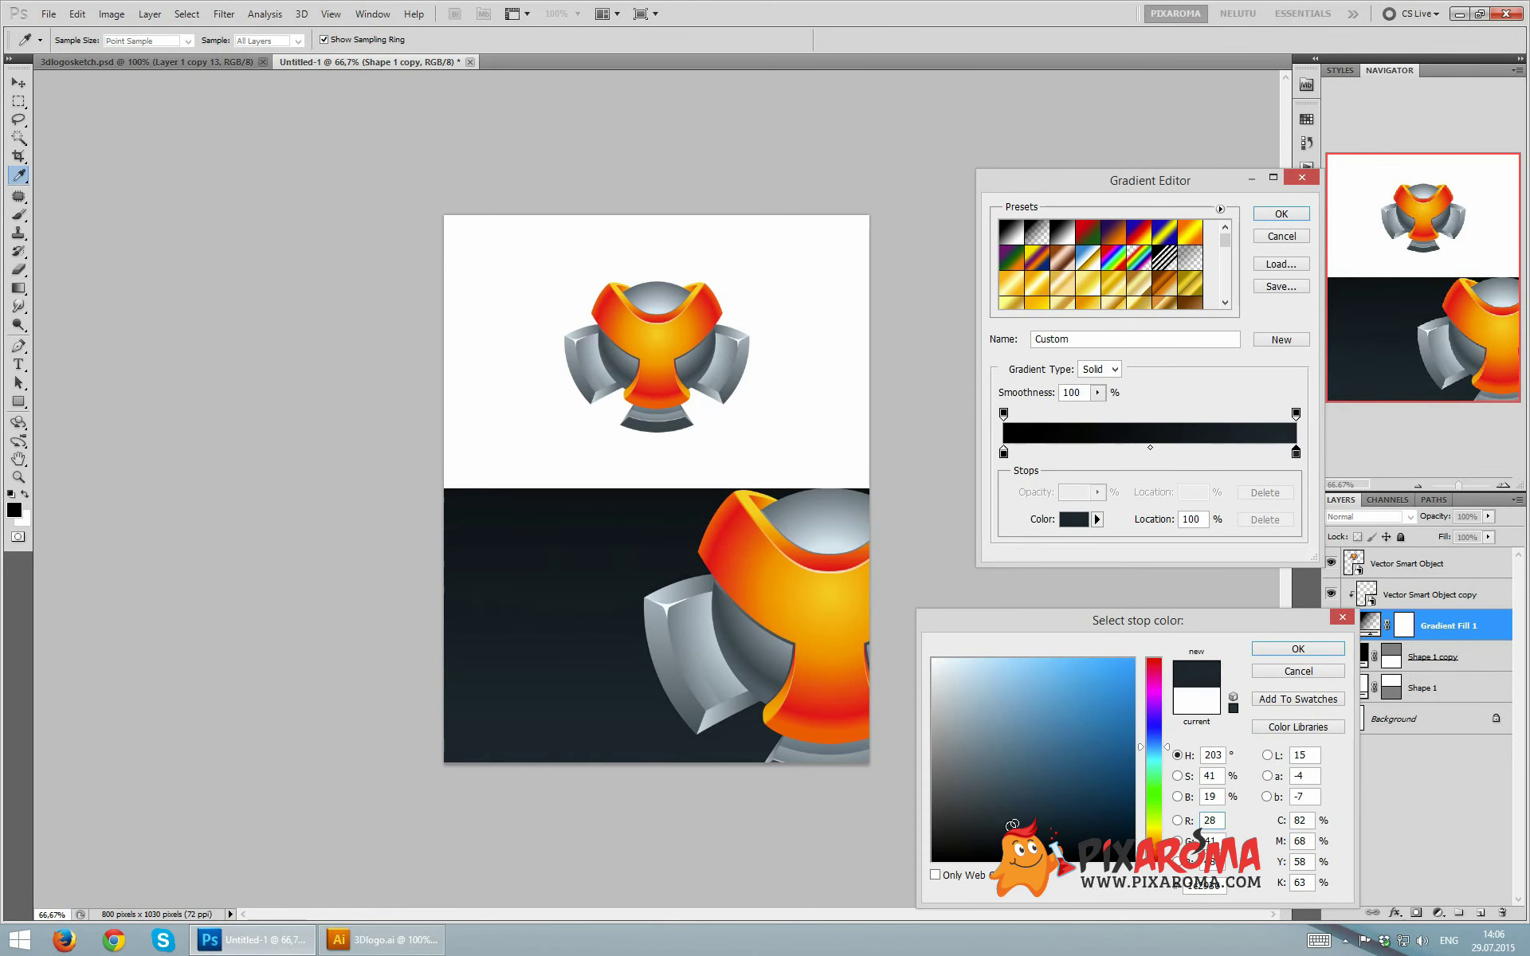
click(1283, 650)
click(1282, 213)
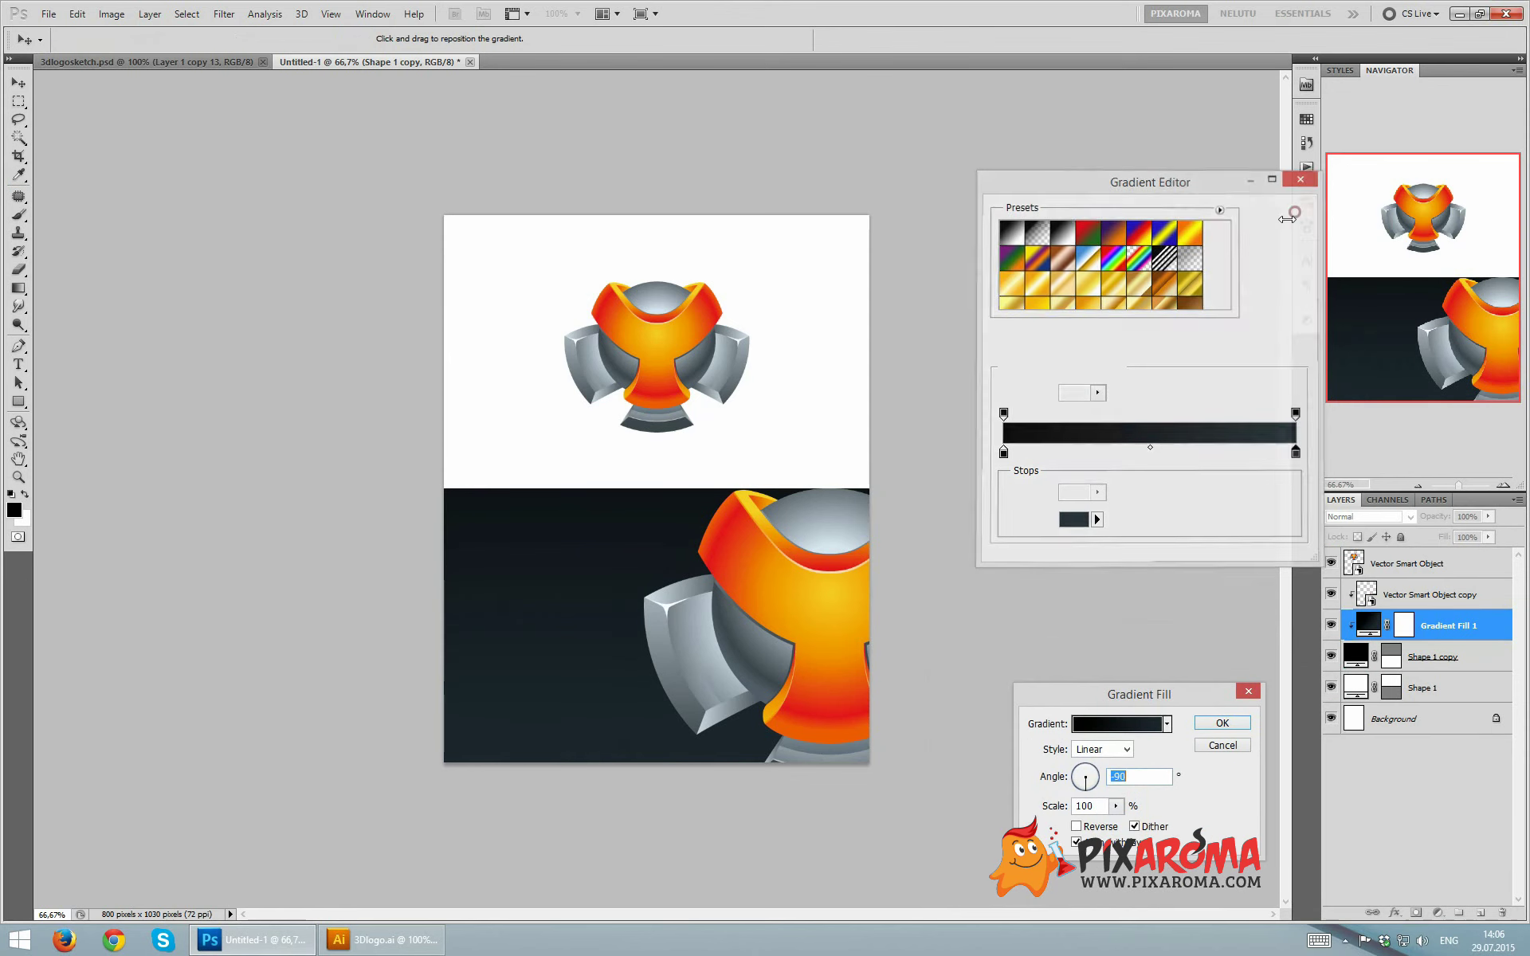
click(1222, 723)
- Scale the large cropped logo copy to about 276% and shift it right and down
click(1407, 563)
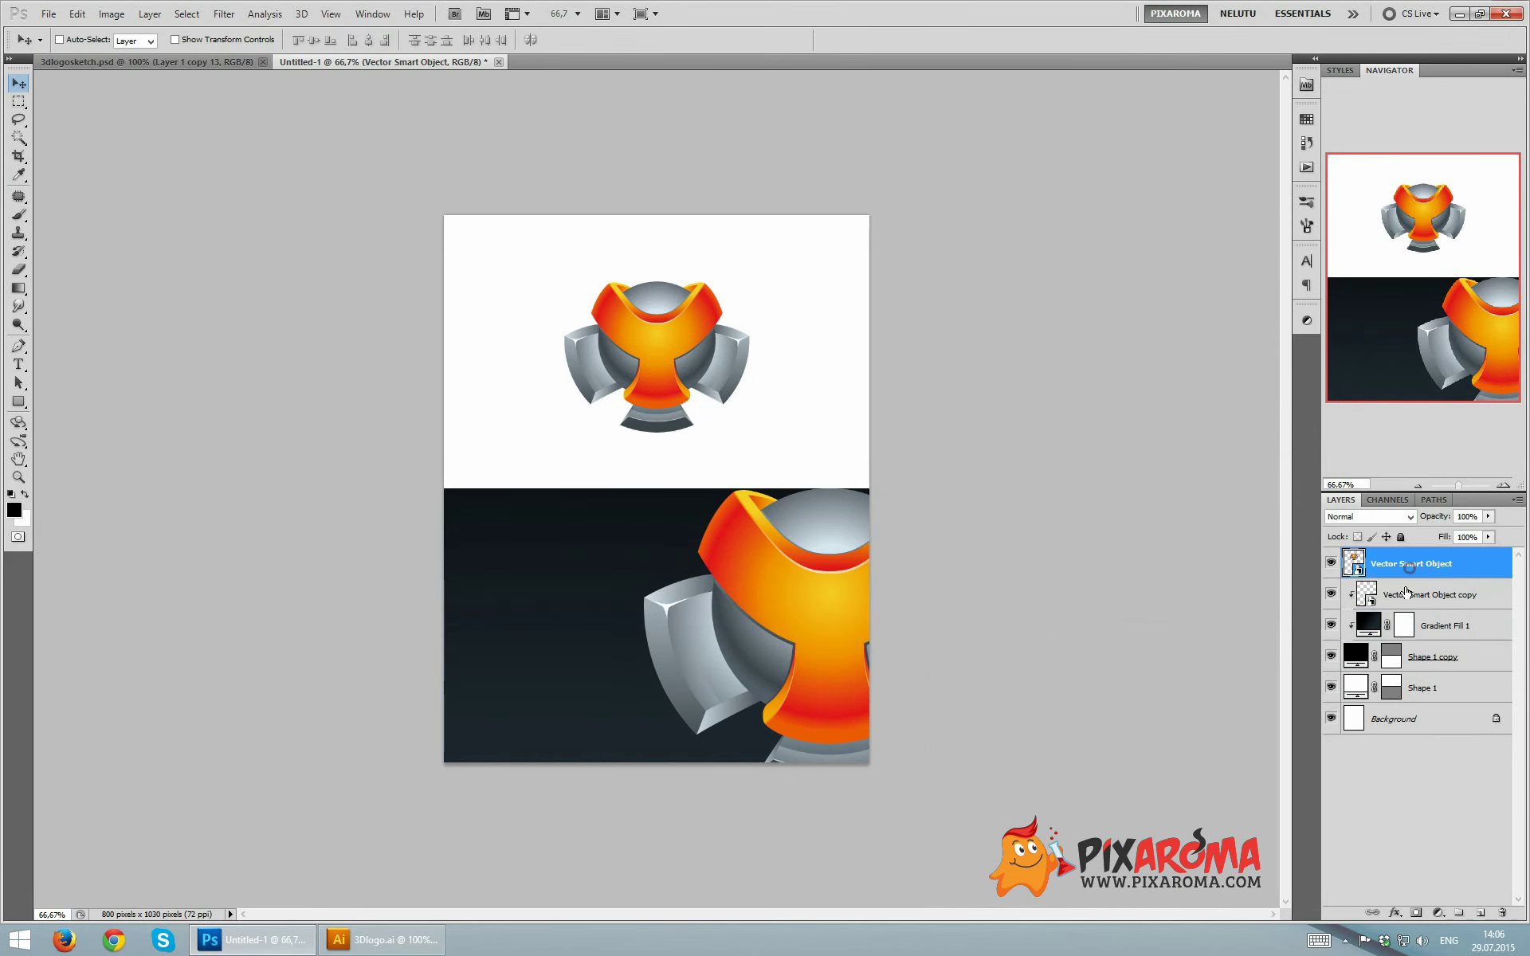
click(1406, 594)
drag(806, 609, 807, 602)
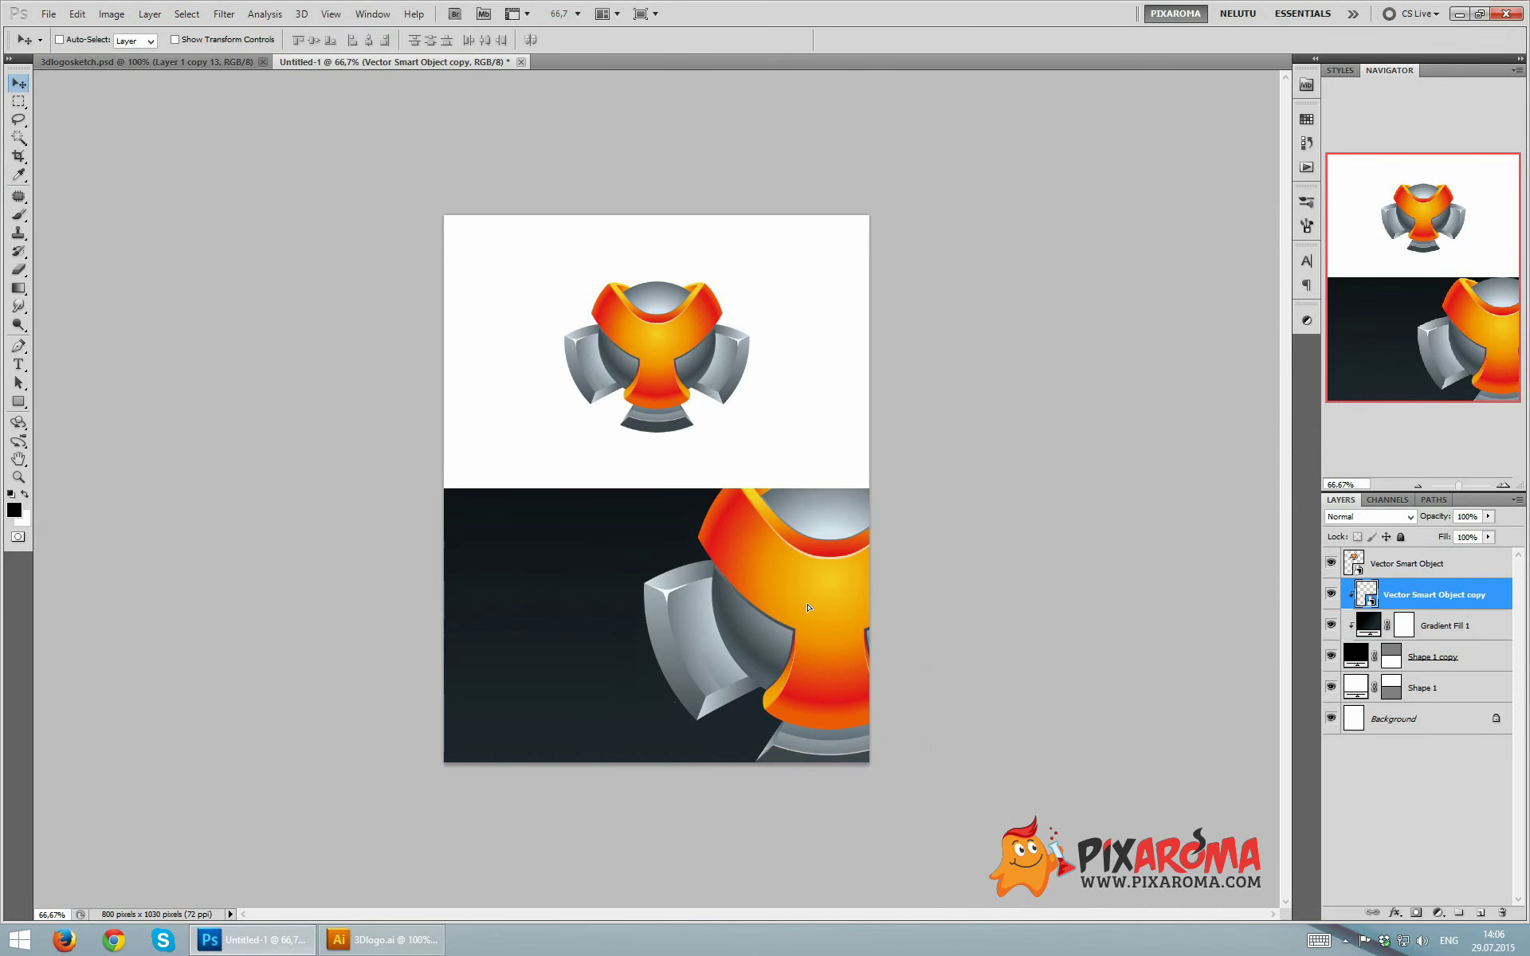
key(ctrl+t)
drag(1015, 475, 1029, 461)
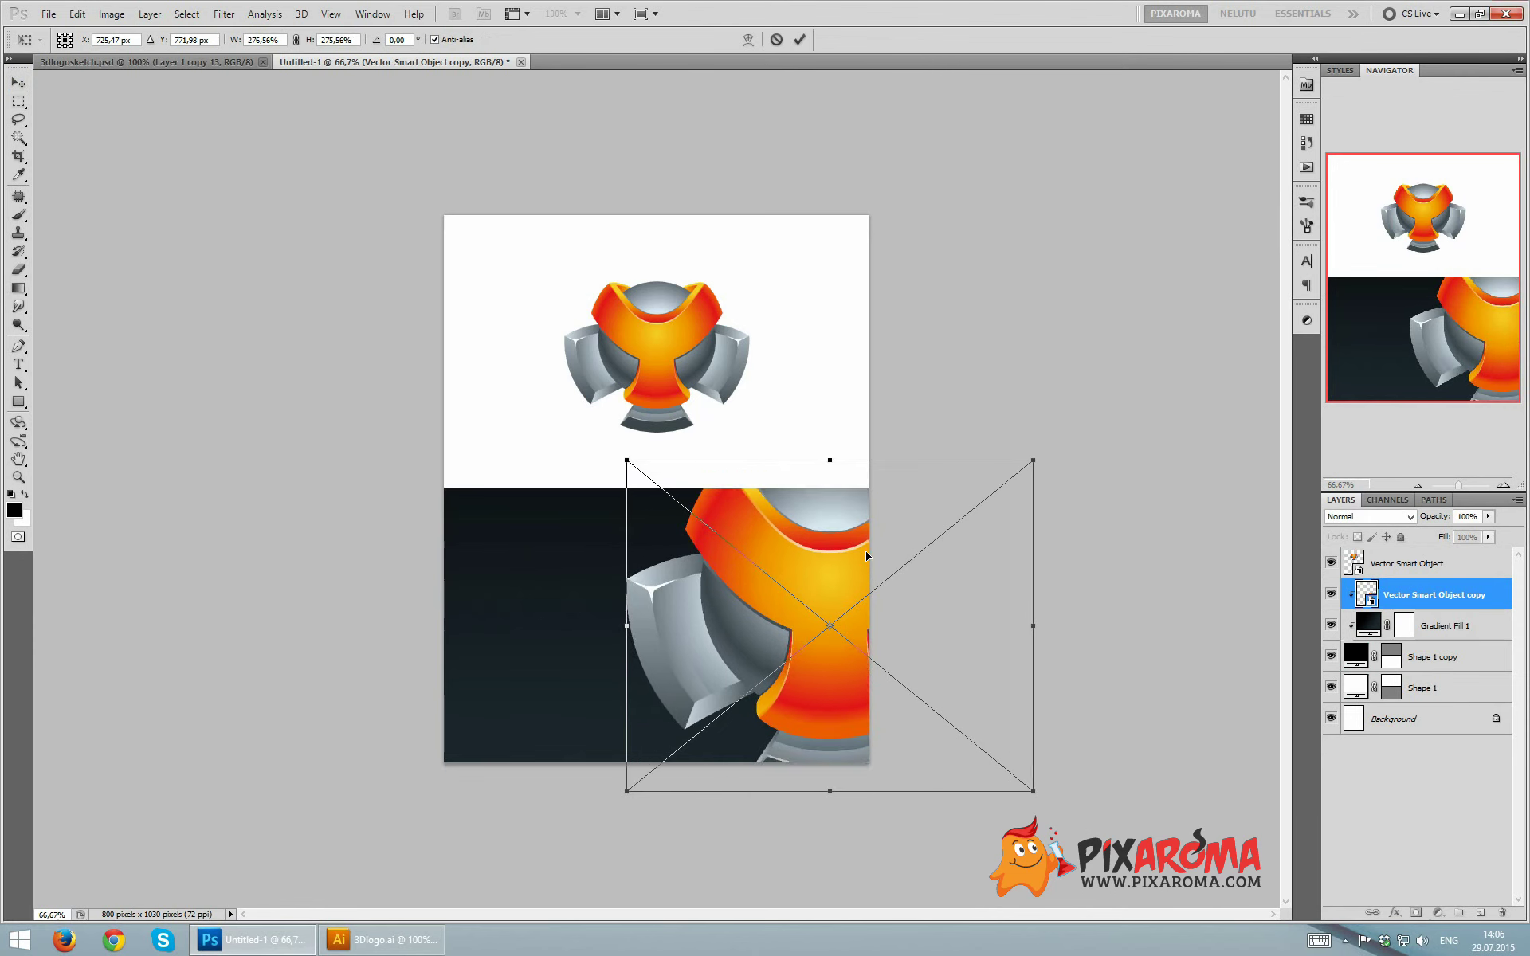
drag(847, 575, 872, 577)
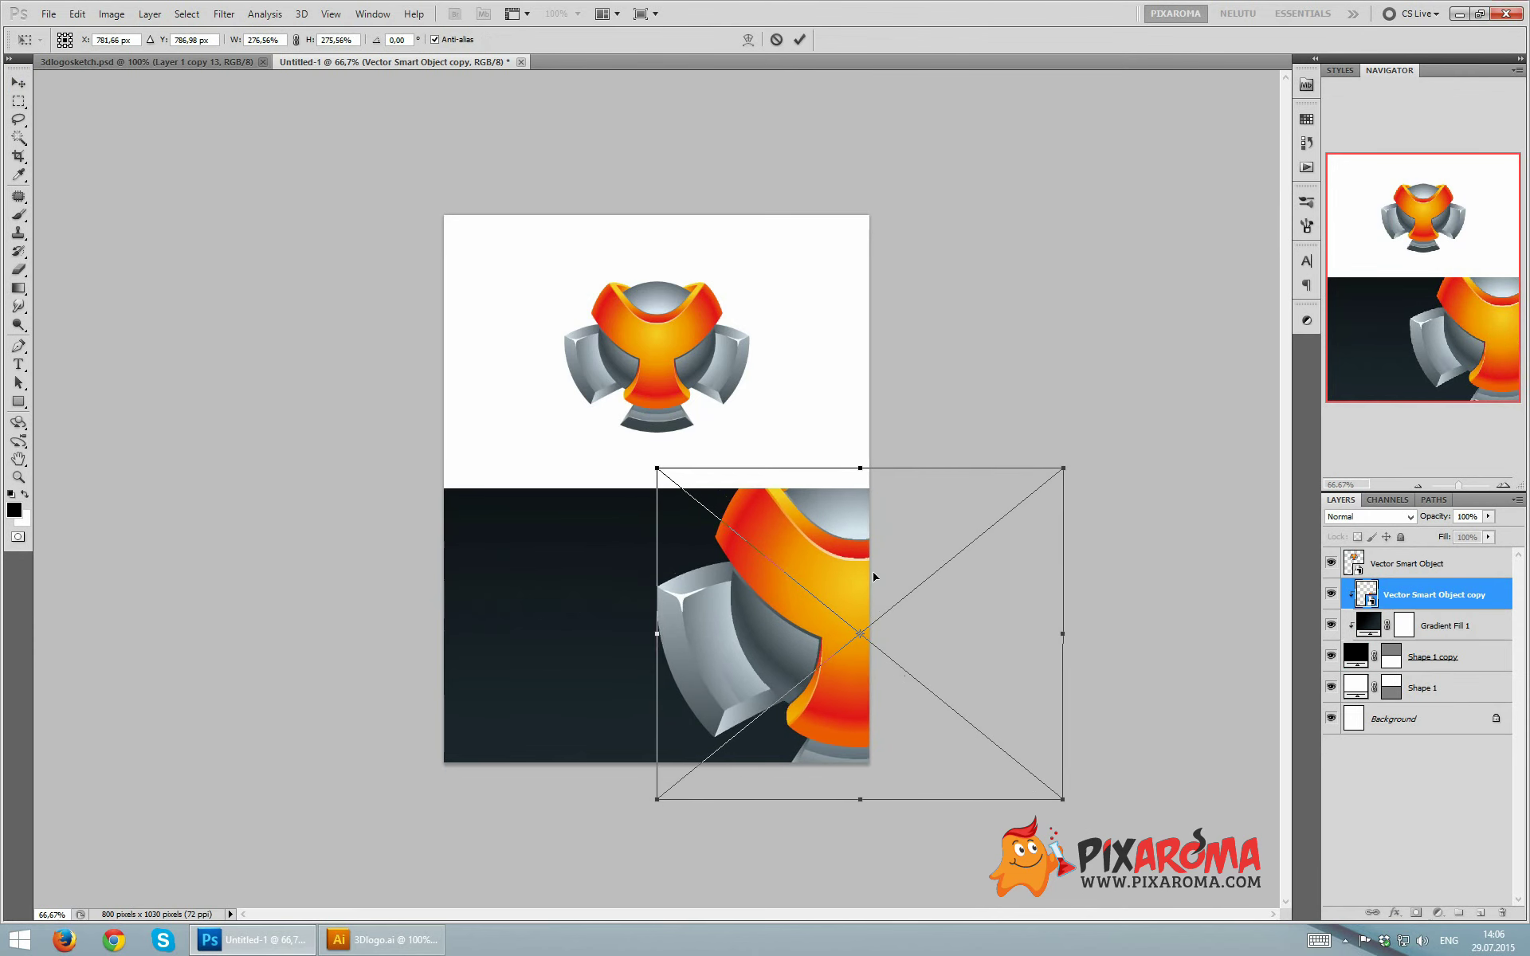
key(Return)
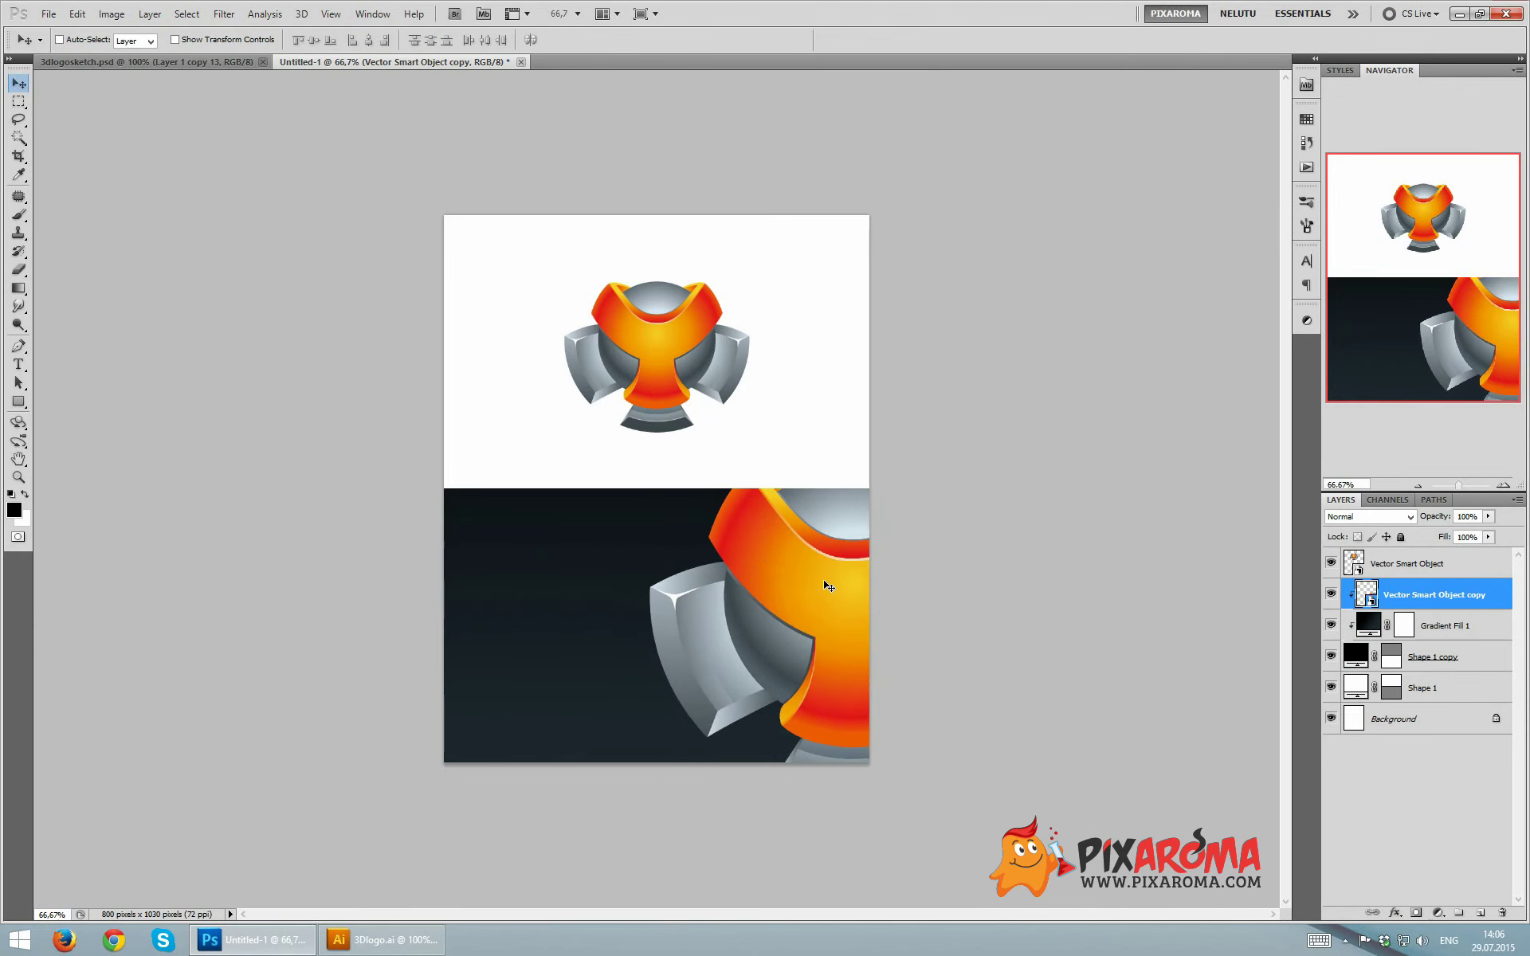
- Alt-drag a copy of the top logo to the lower-left dark area and shrink it
click(1430, 567)
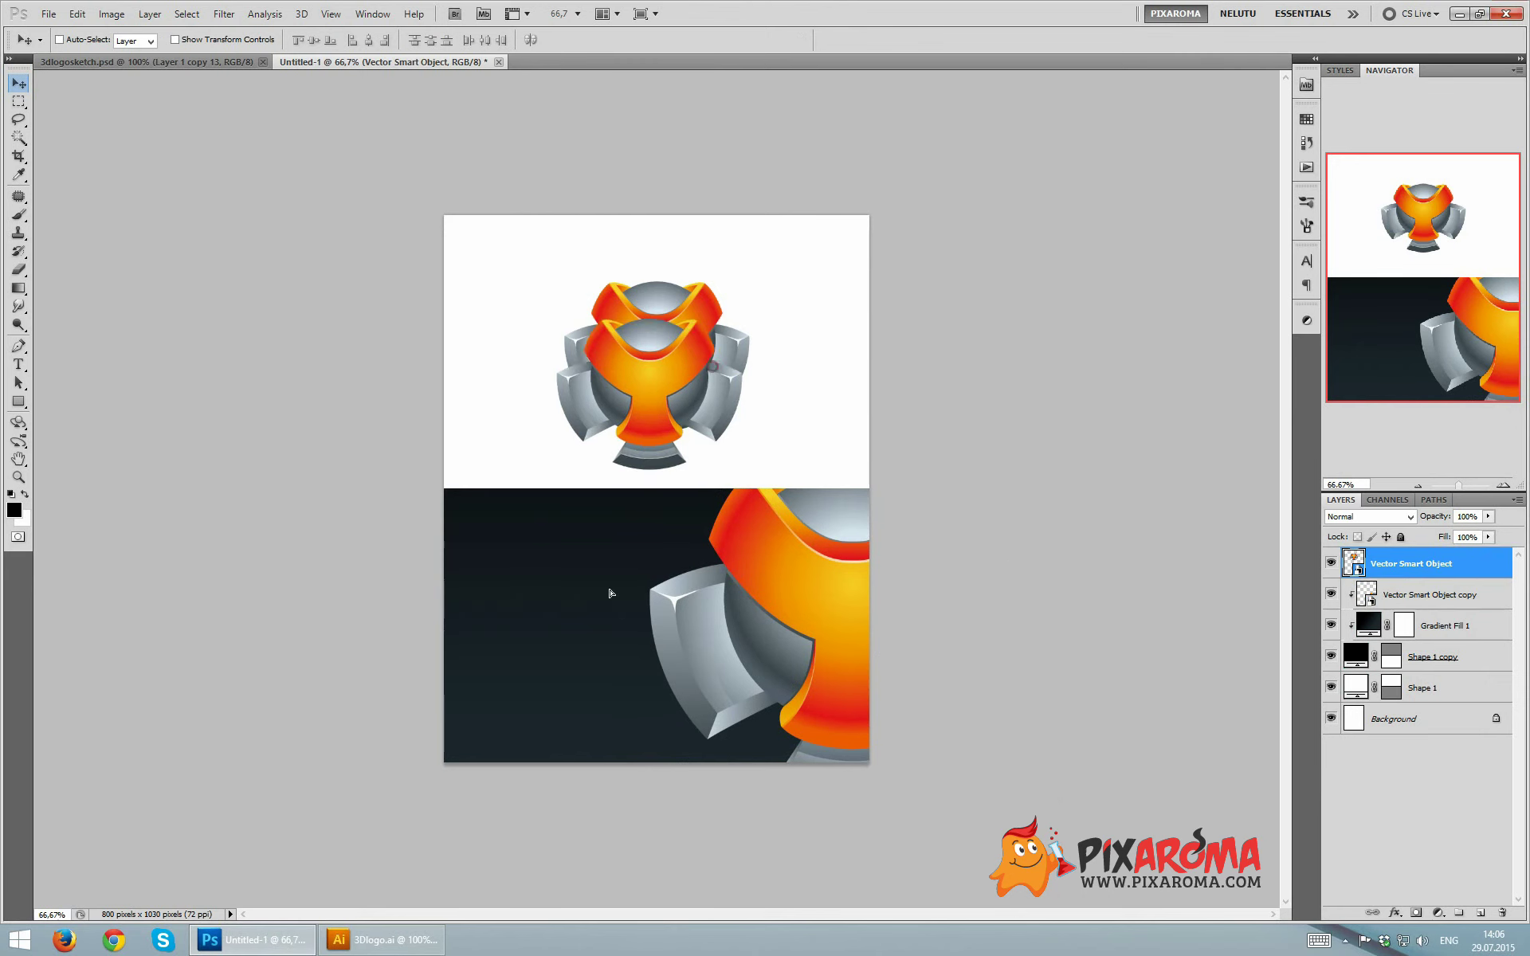
drag(712, 366, 612, 632)
key(ctrl+t)
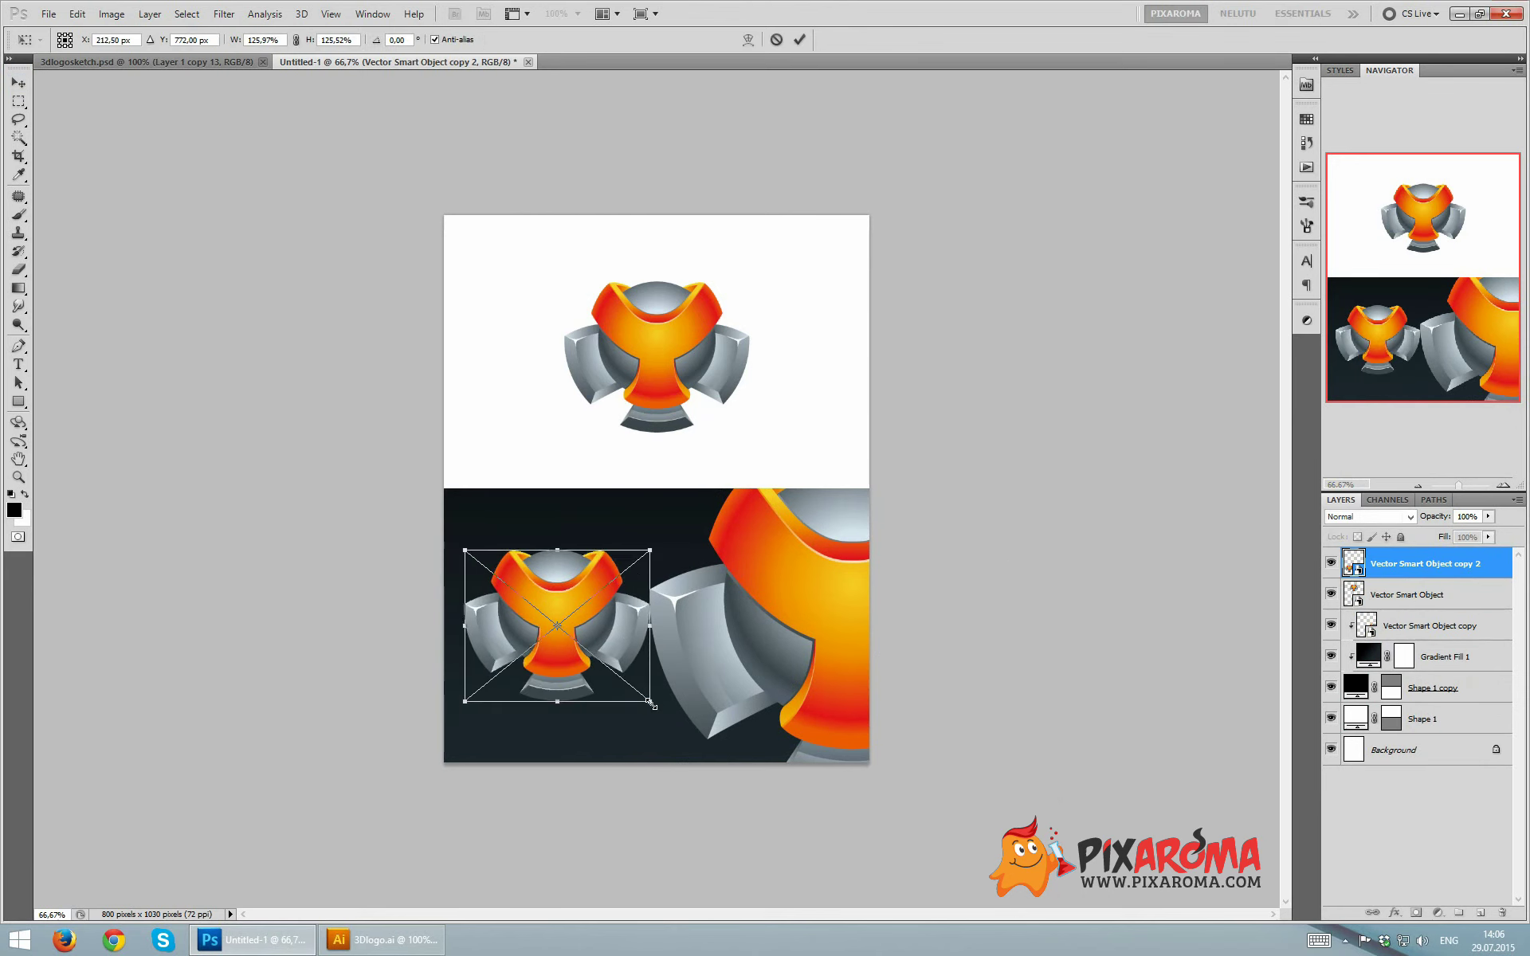
drag(655, 703, 564, 638)
key(Return)
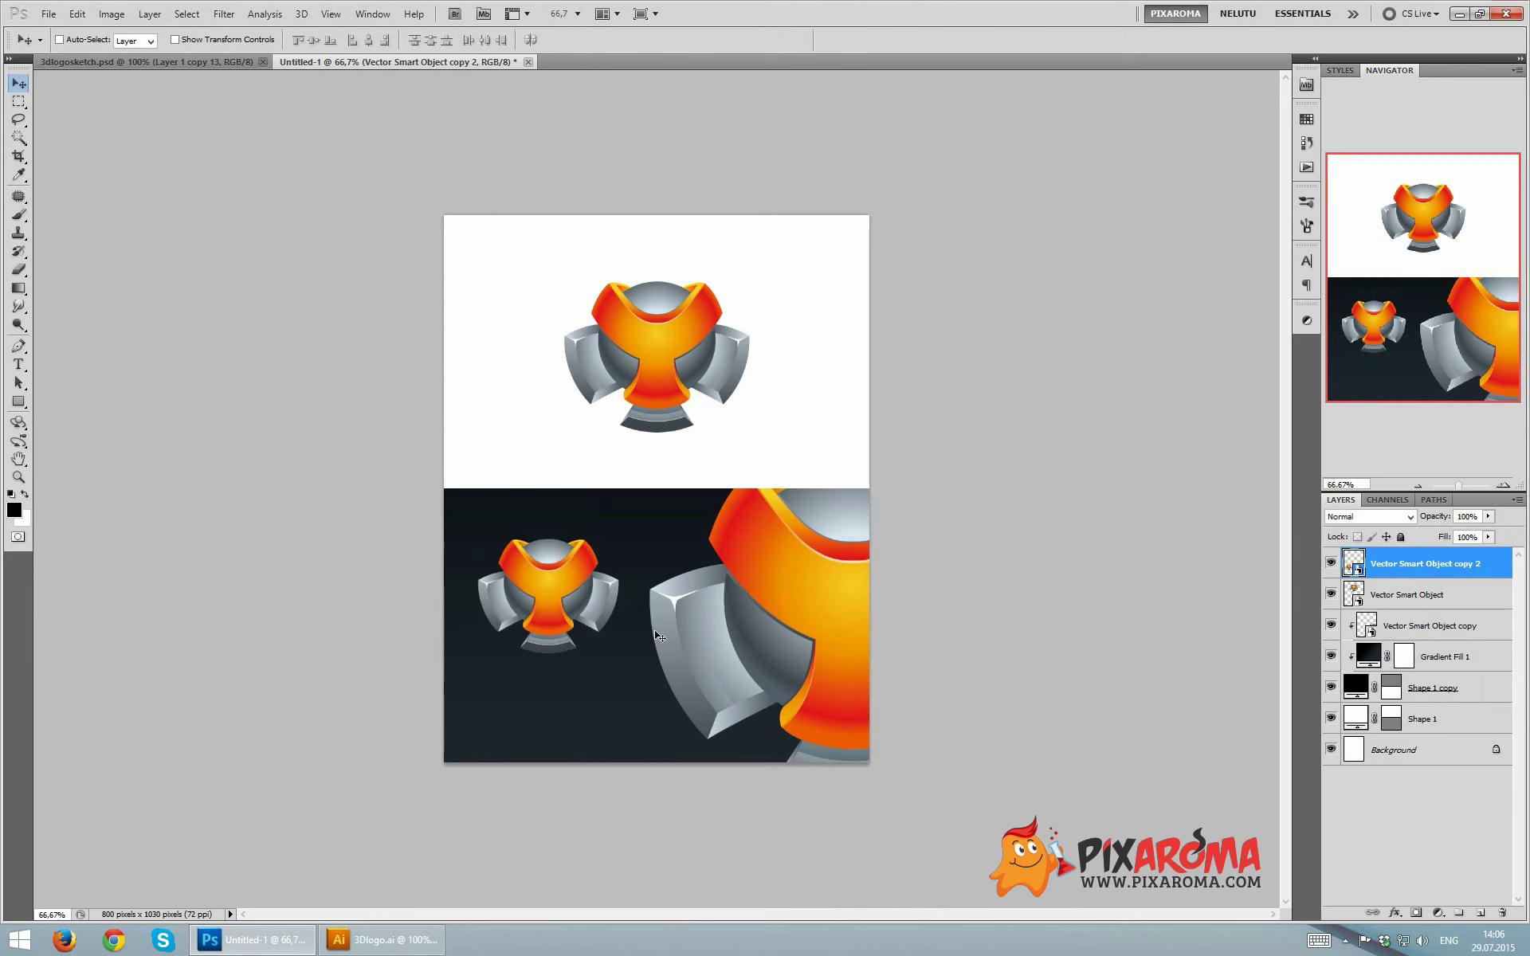
- On a new layer, add white 'READ MORE' text positioned under the small logo
click(1479, 912)
key(ctrl+plus)
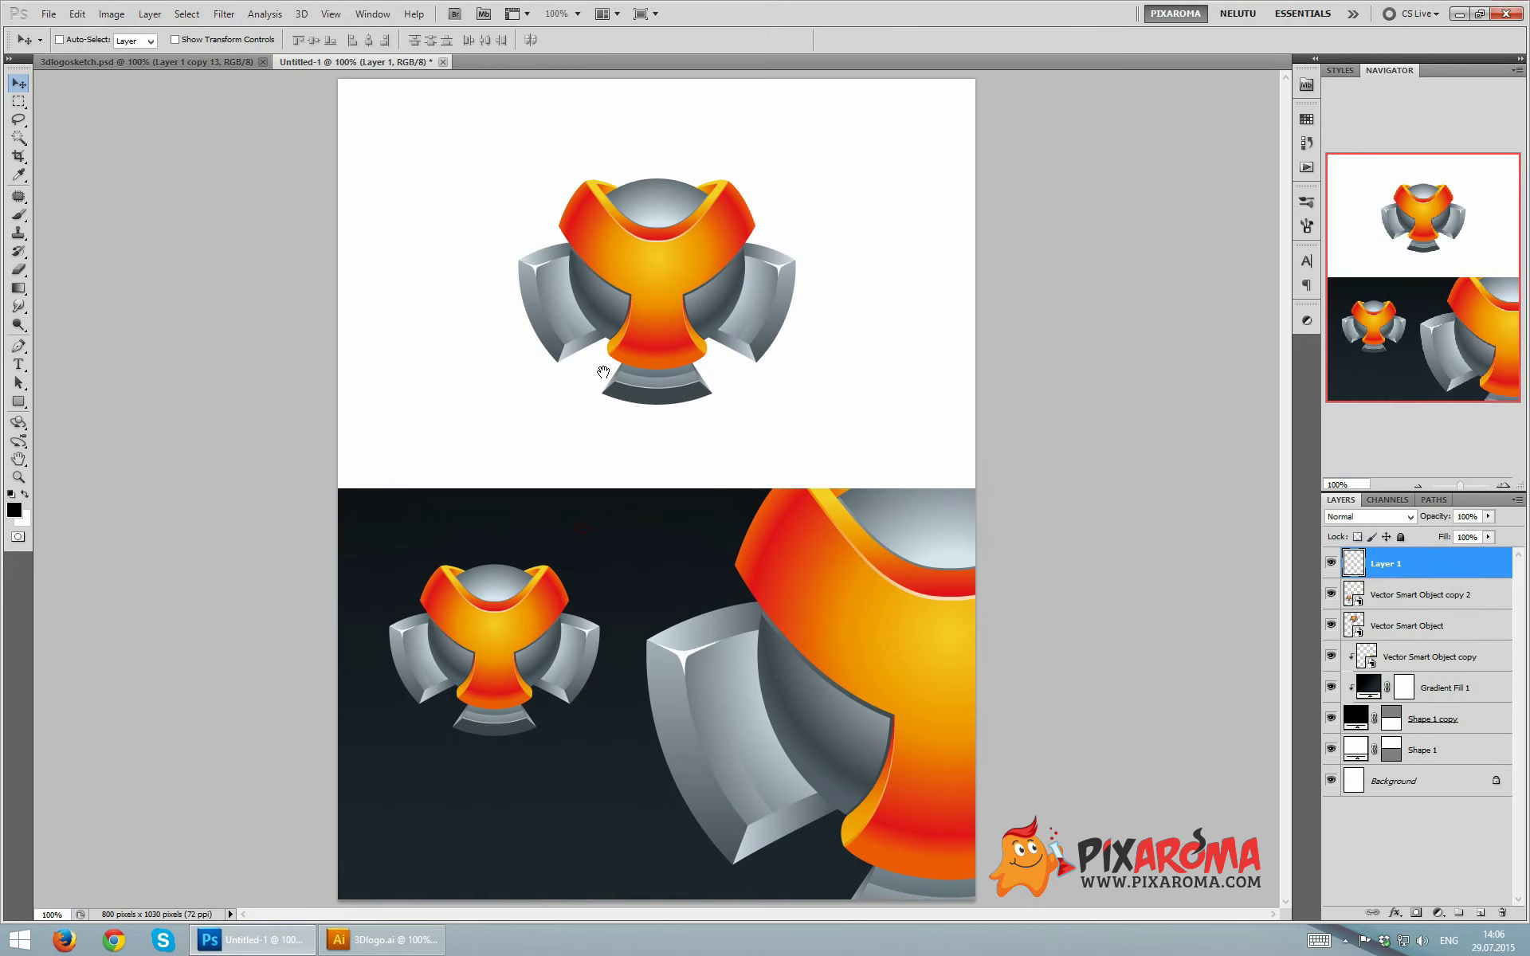
click(18, 363)
click(27, 493)
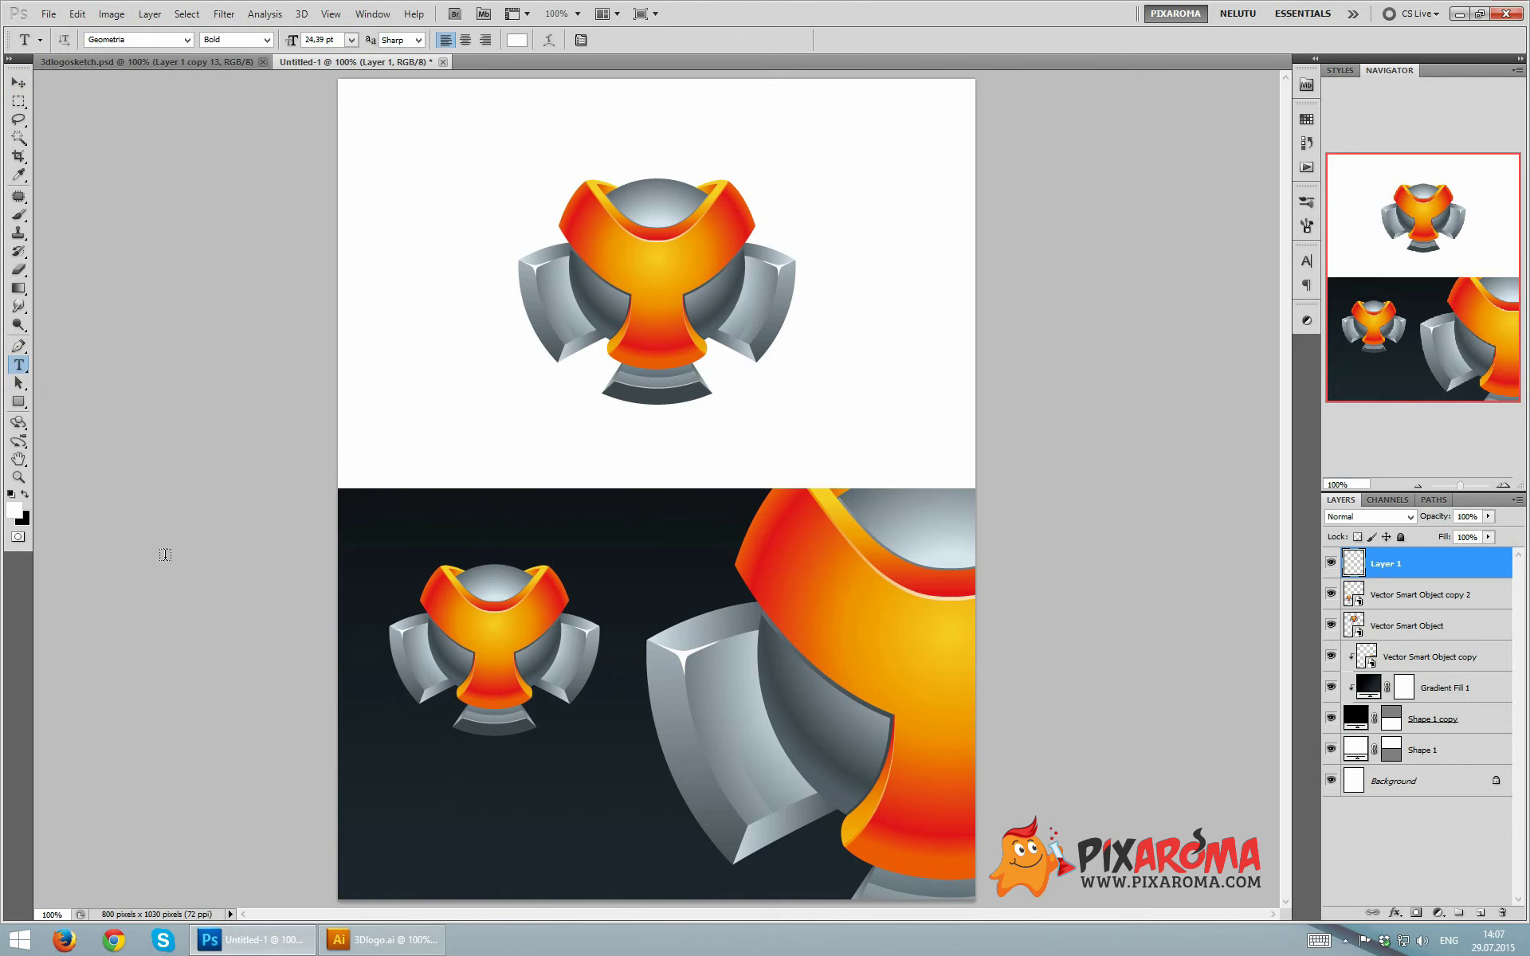
click(435, 792)
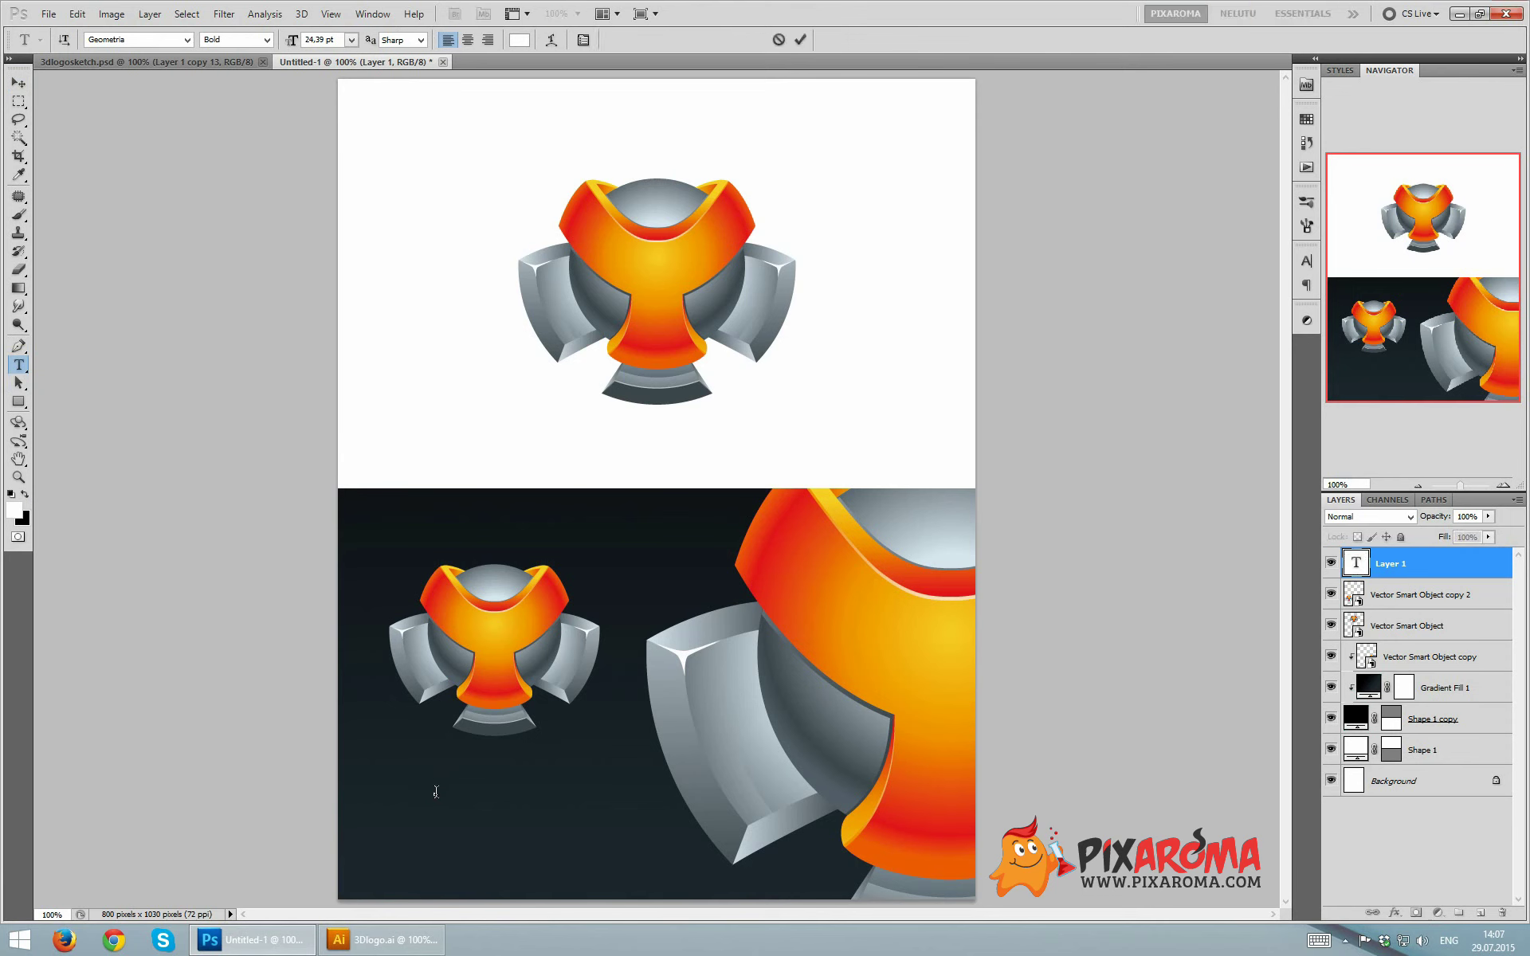
text(READ )
text(MORE)
click(19, 82)
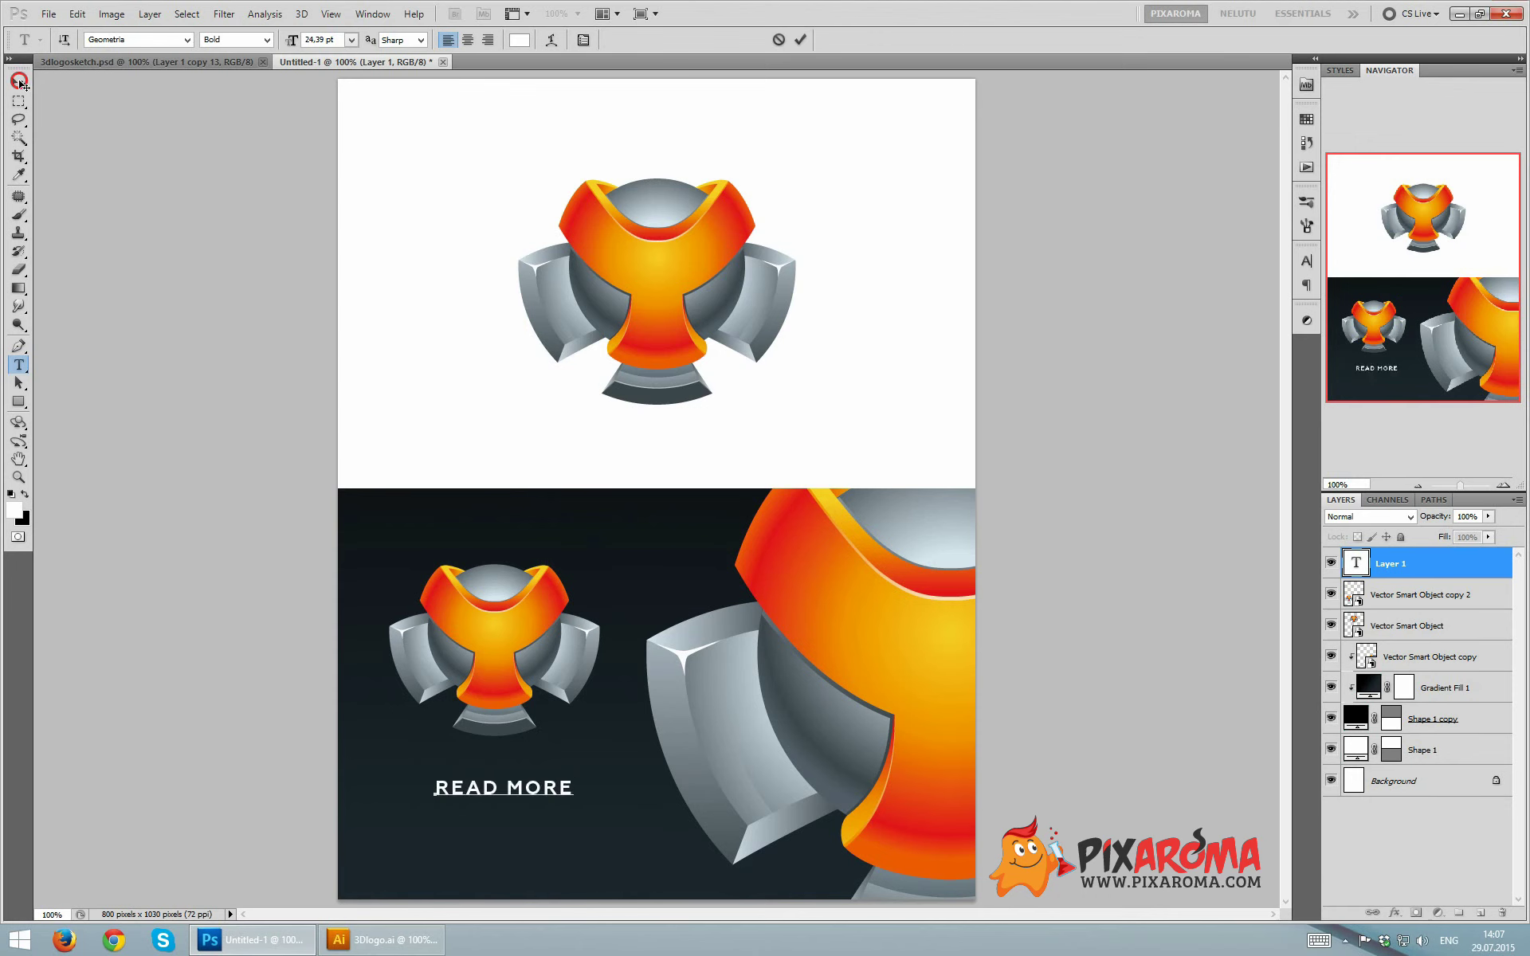
drag(495, 787, 486, 767)
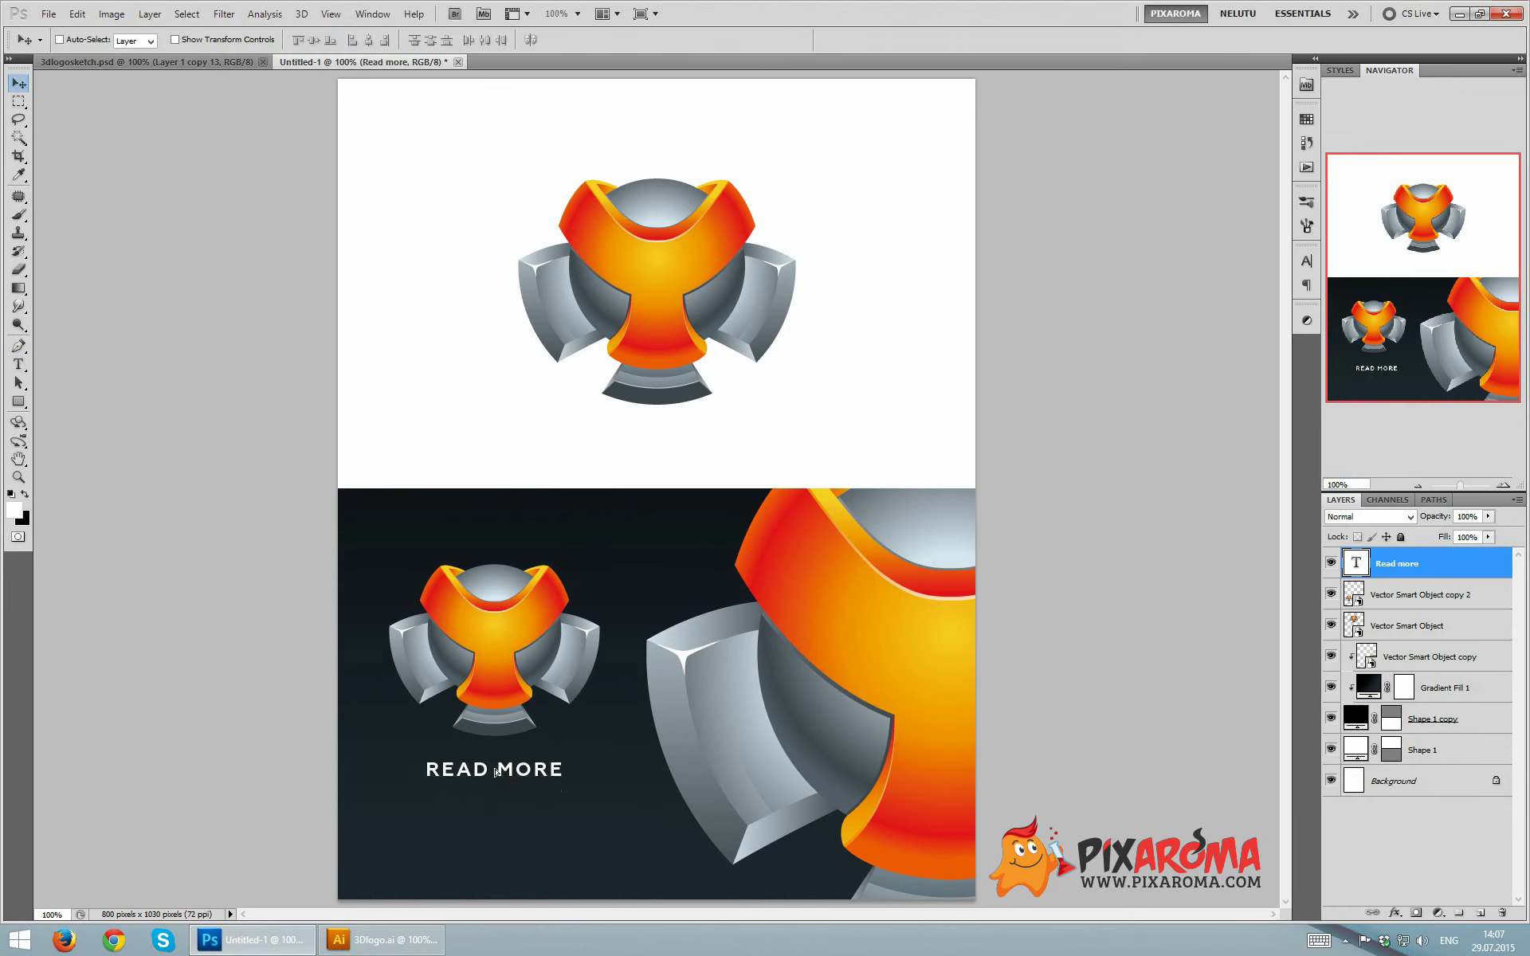
- Duplicate the READ MORE text, nudge the button and URL group down, and nudge the top logo left
key(ctrl+j)
key(shift+Down)
key(shift+Down)
key(shift+Down)
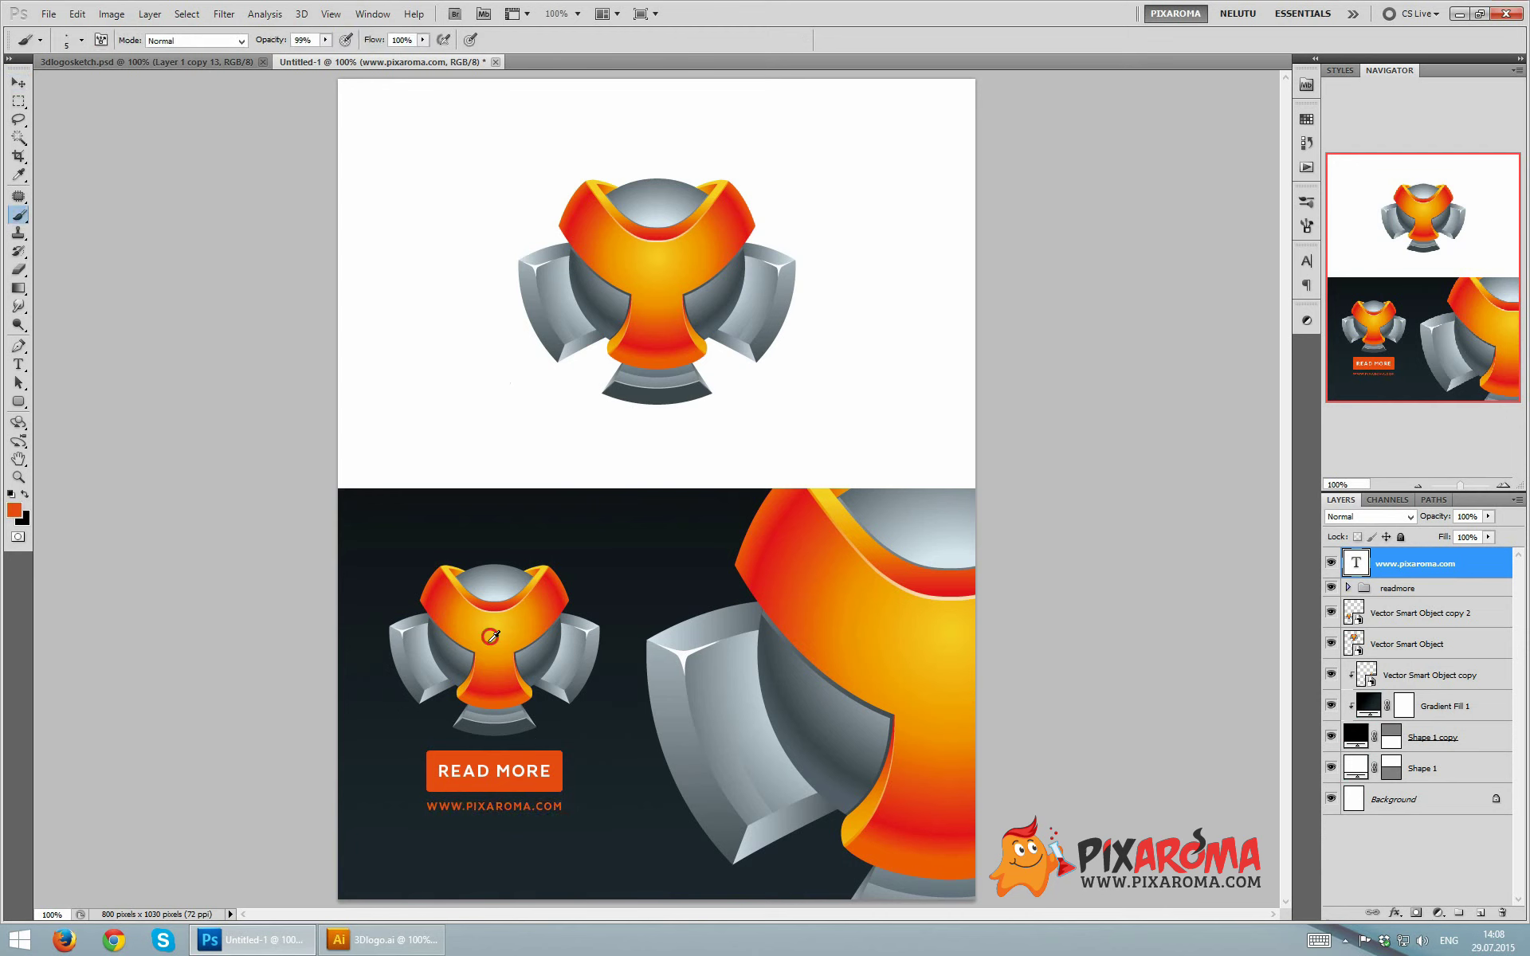
key(ctrl+minus)
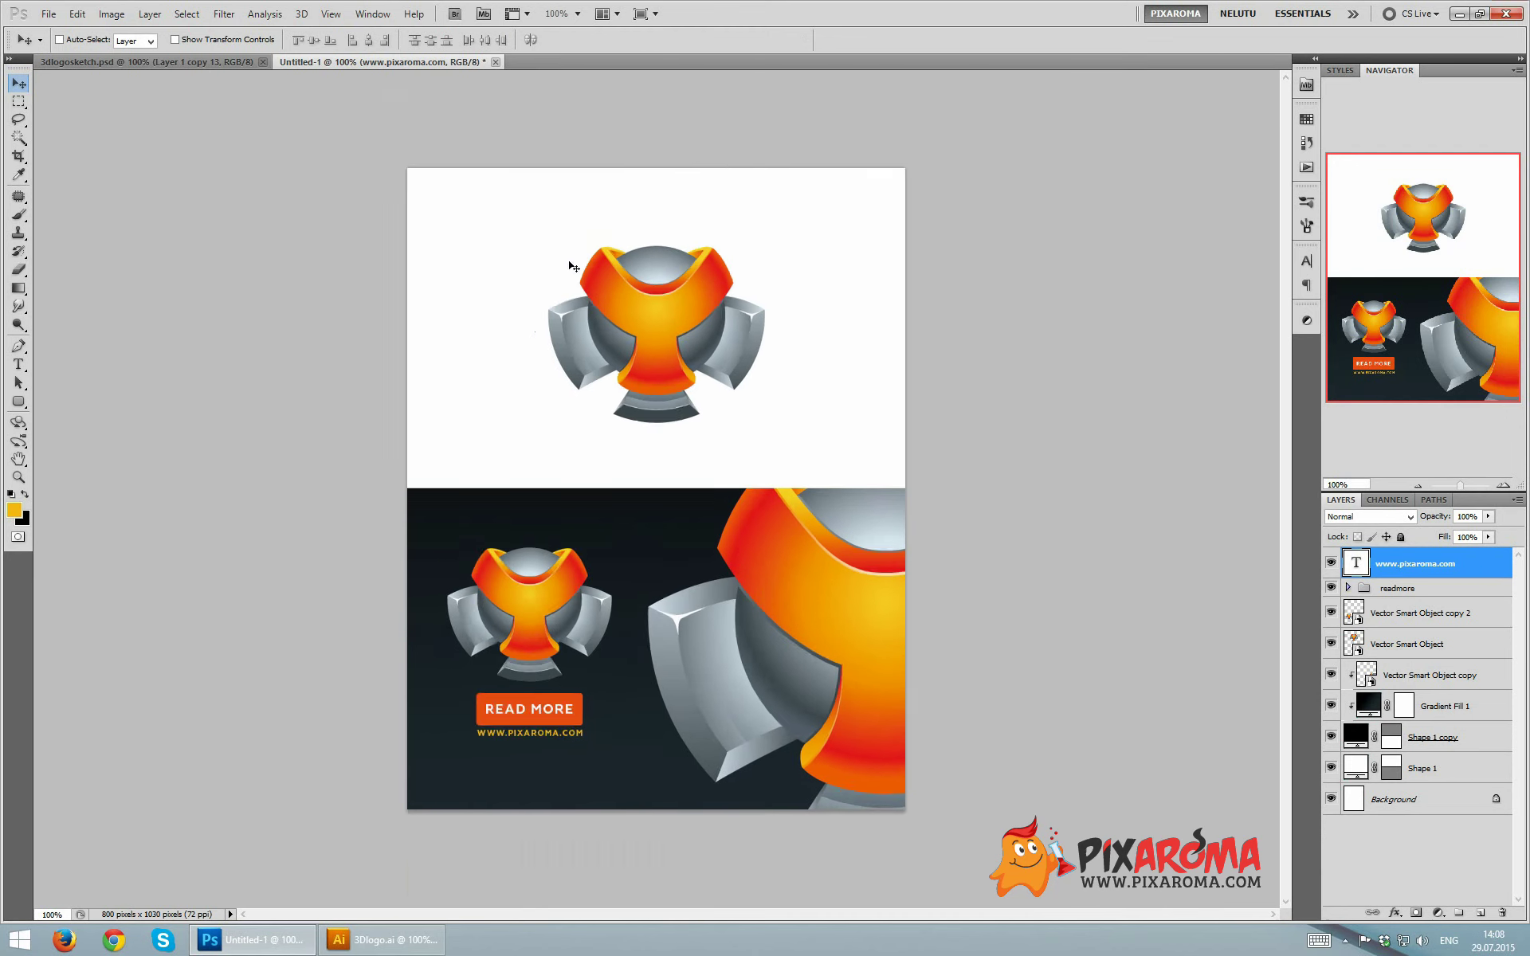
shift+click(1409, 588)
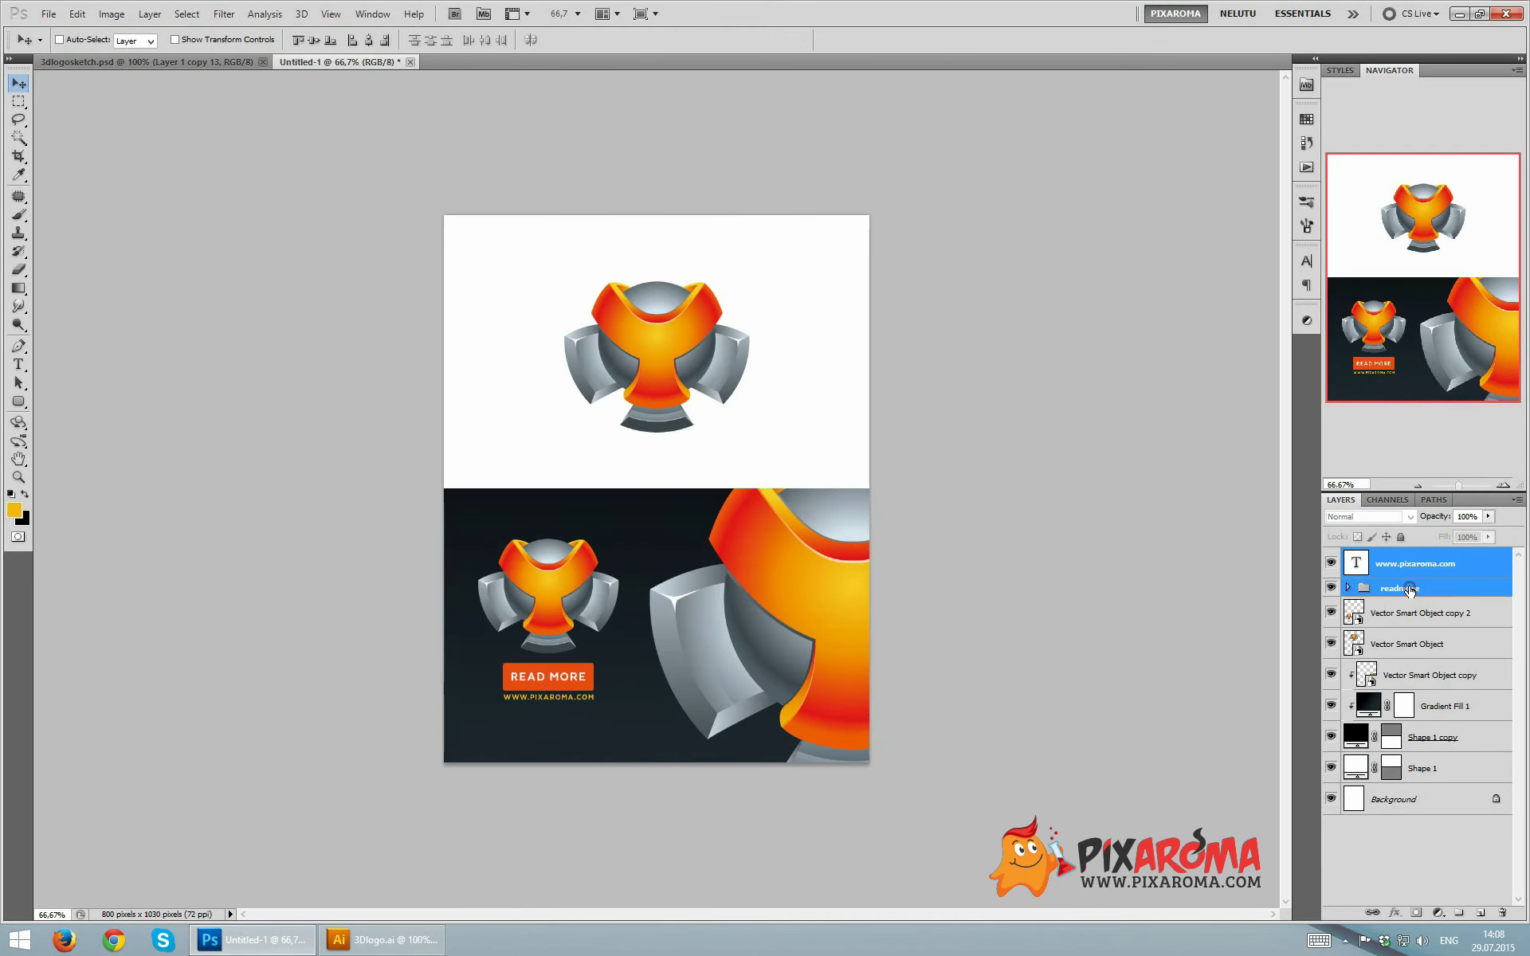
key(shift+Down)
key(shift+Down)
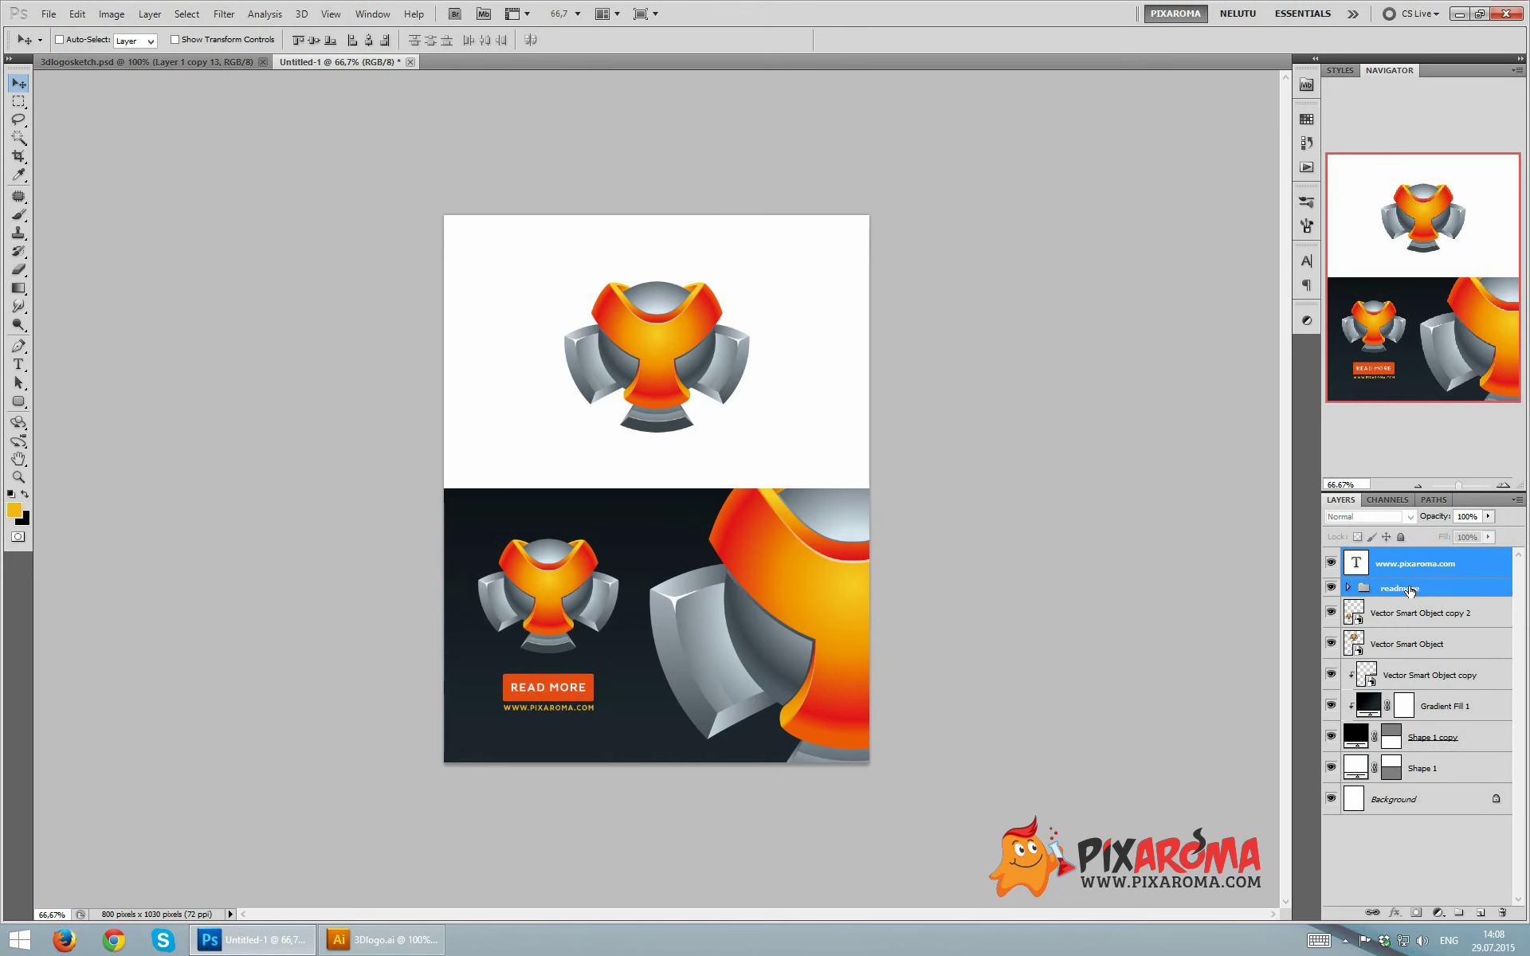
key(Down)
key(Down)
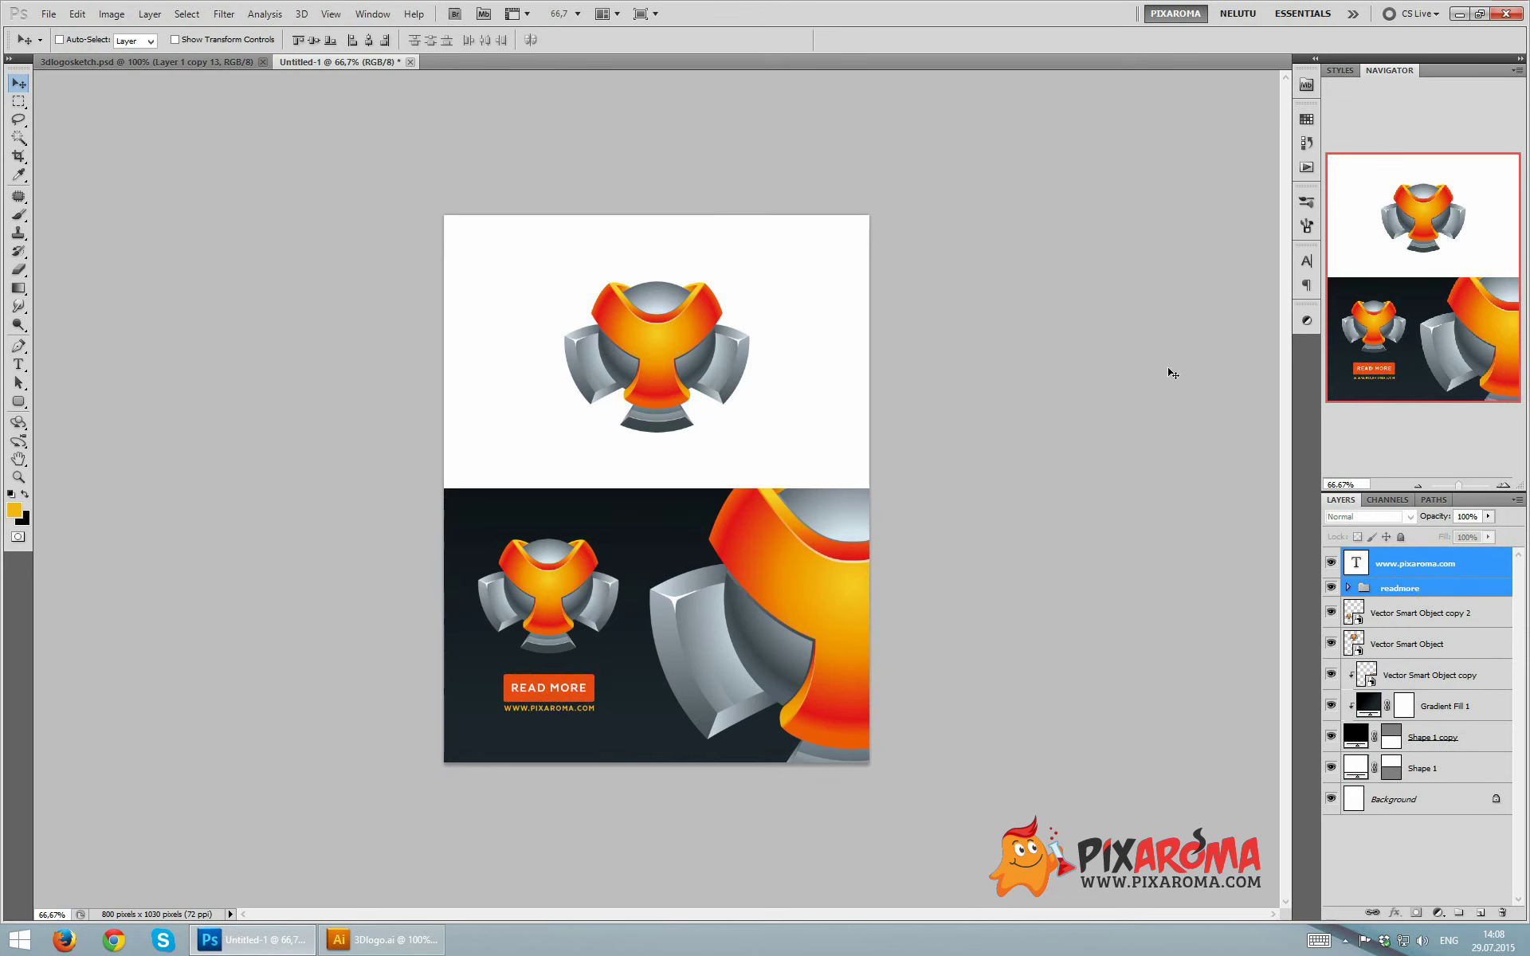
ctrl+click(580, 359)
key(Left)
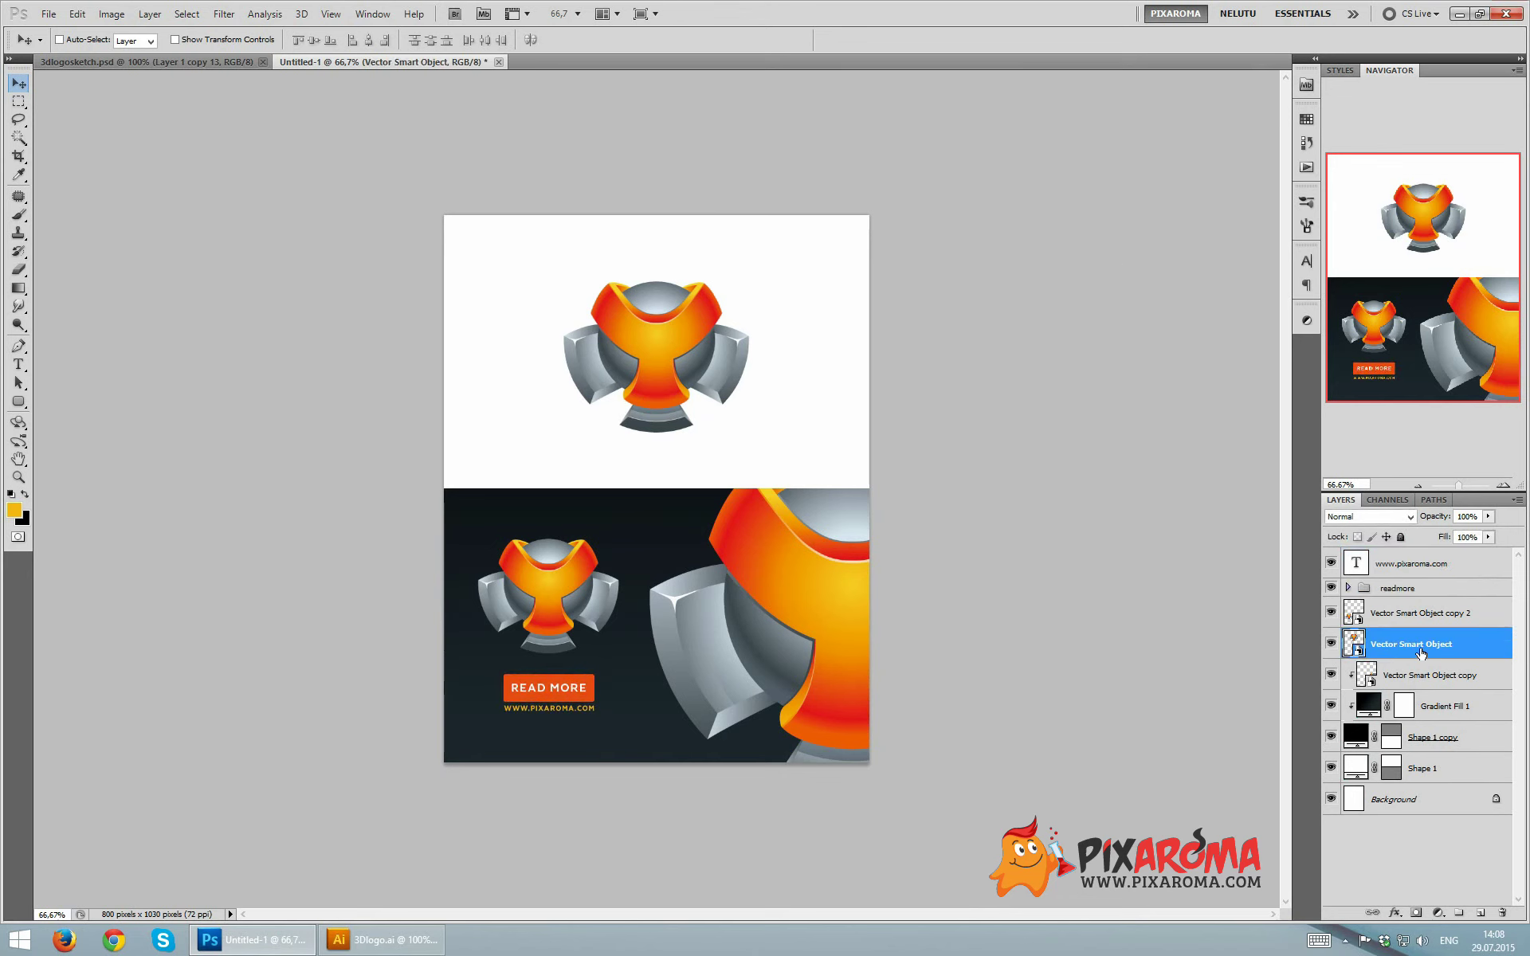
- Copy the logo layer below the dark half, enlarge it across the white top, and set 5% opacity
drag(1425, 650, 1420, 655)
key(ctrl+j)
drag(1418, 644, 1419, 765)
click(1488, 517)
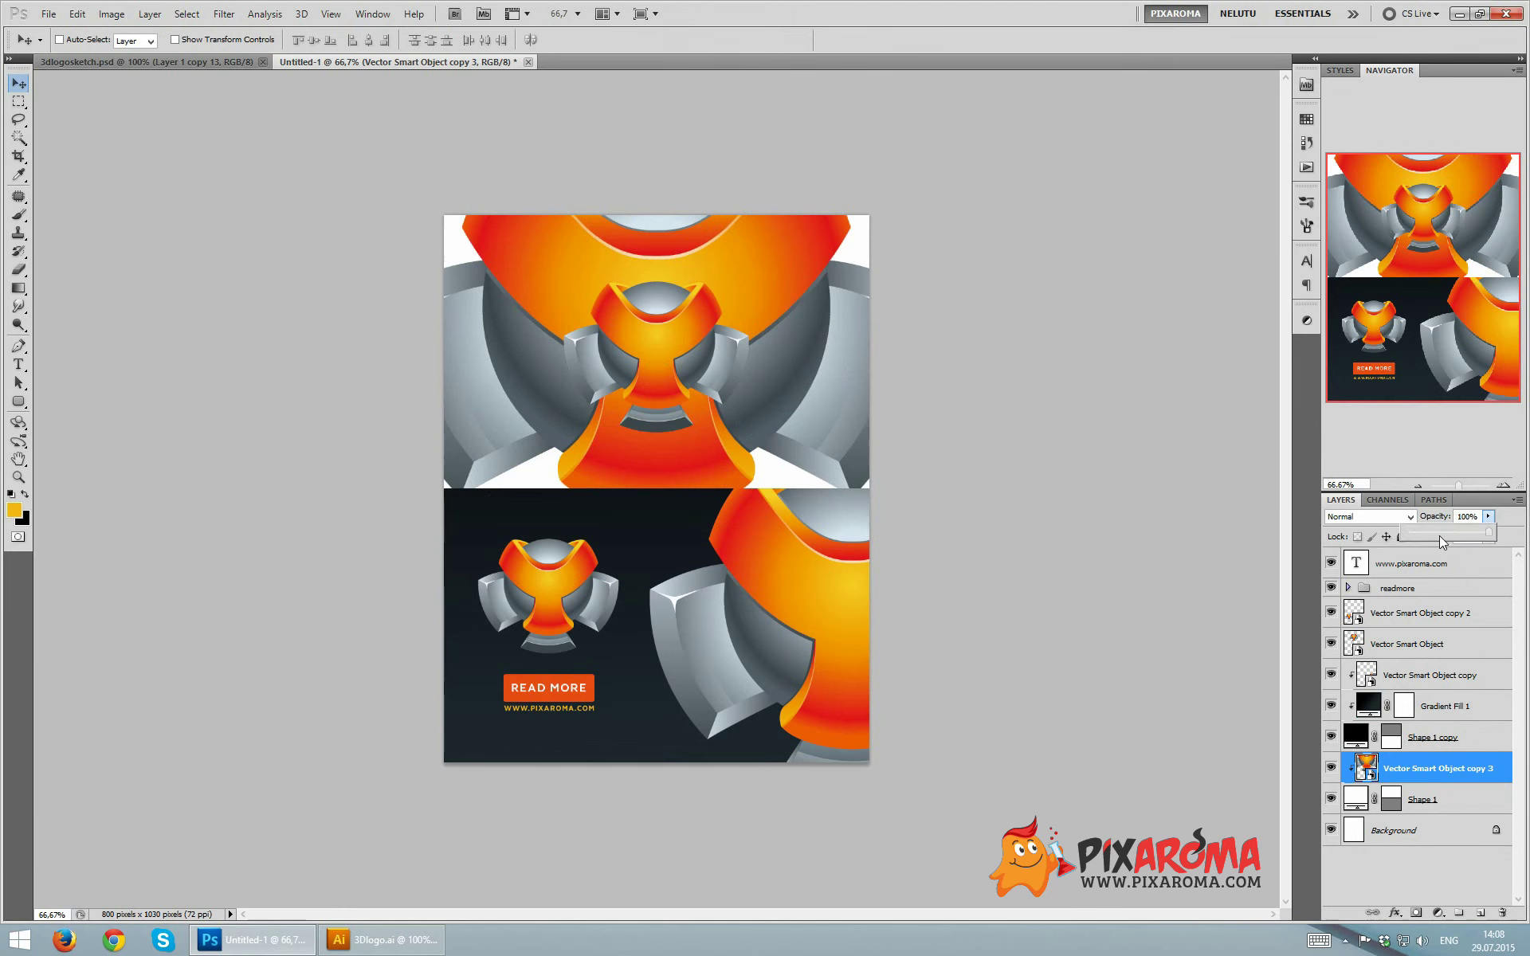
drag(1487, 535, 1412, 533)
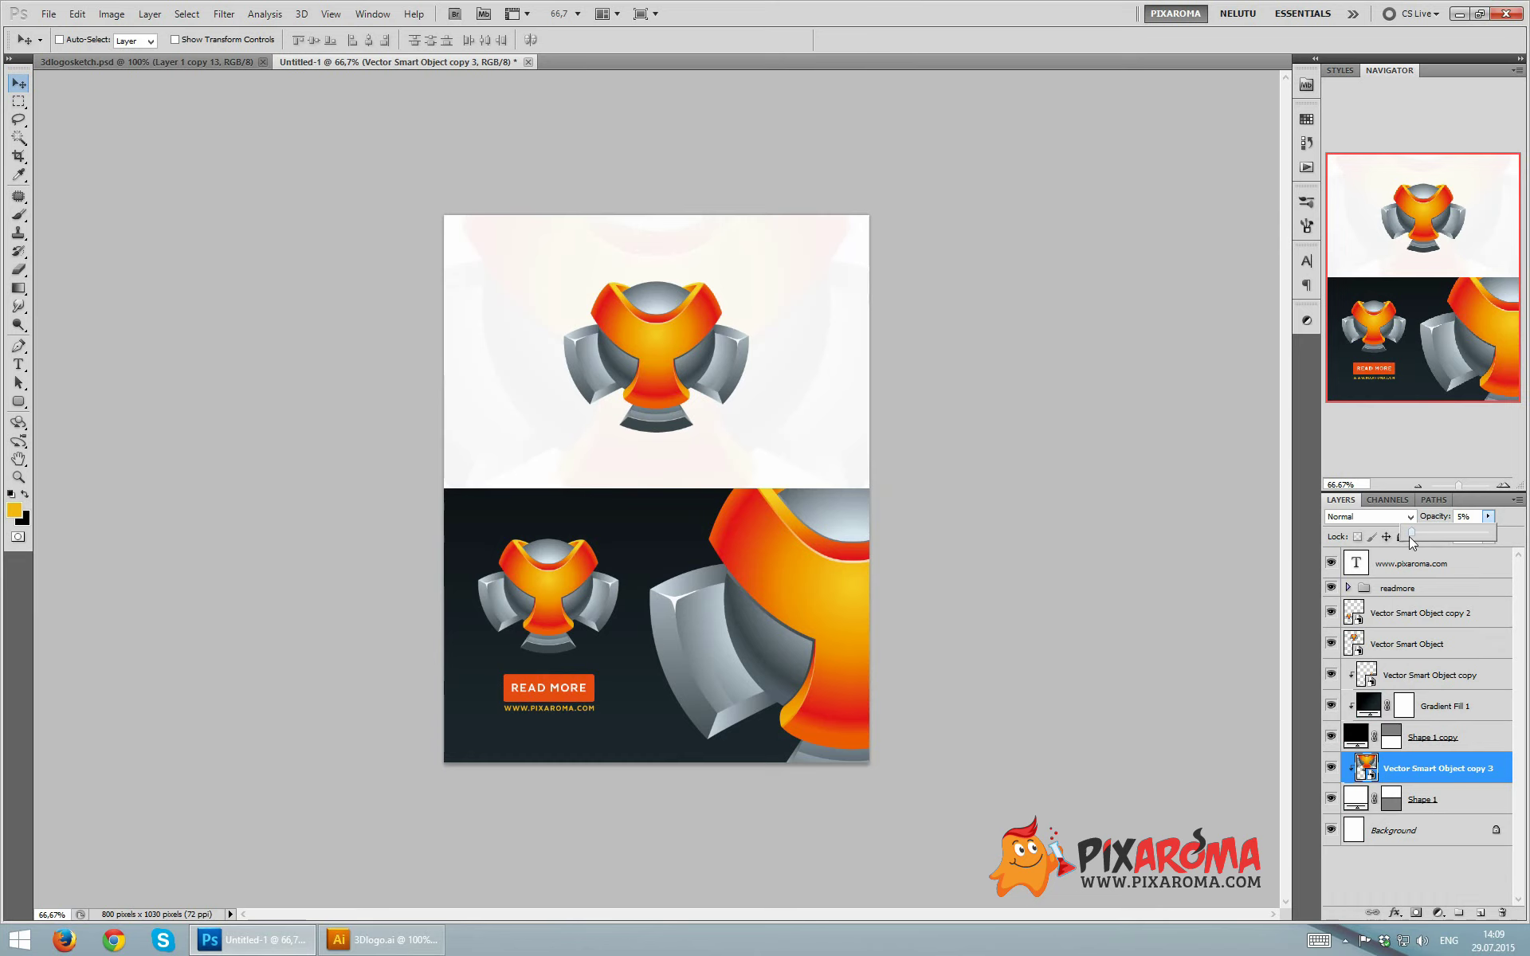
- Save the design in Photoshop format as presentation.psd
click(48, 14)
click(109, 257)
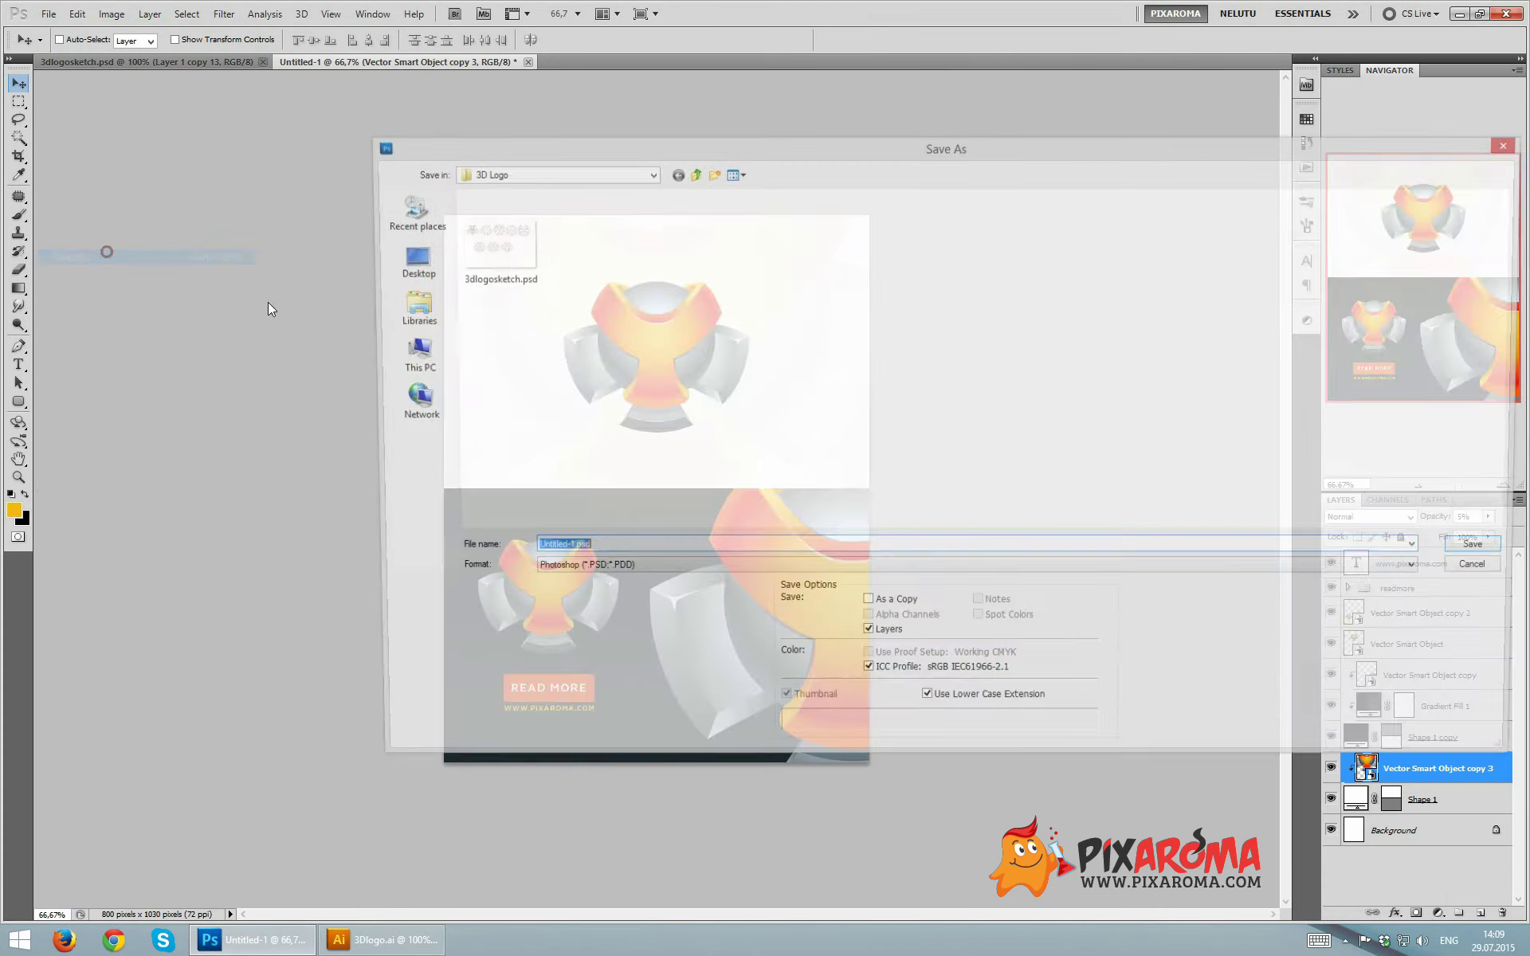
text(present)
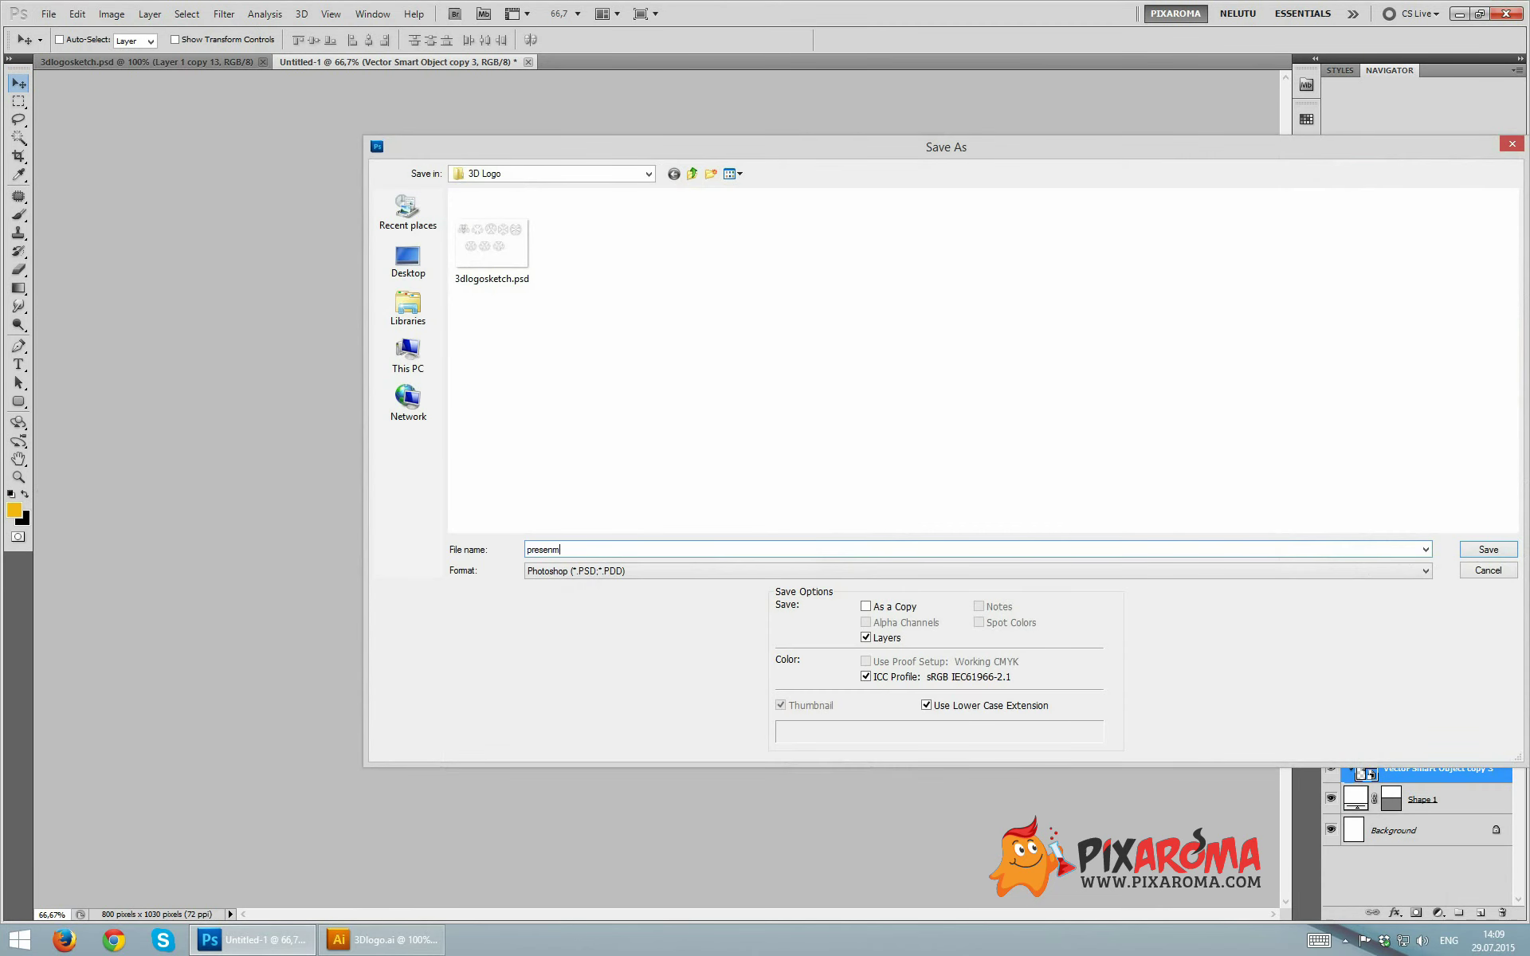
text(a)
text(ion)
key(Return)
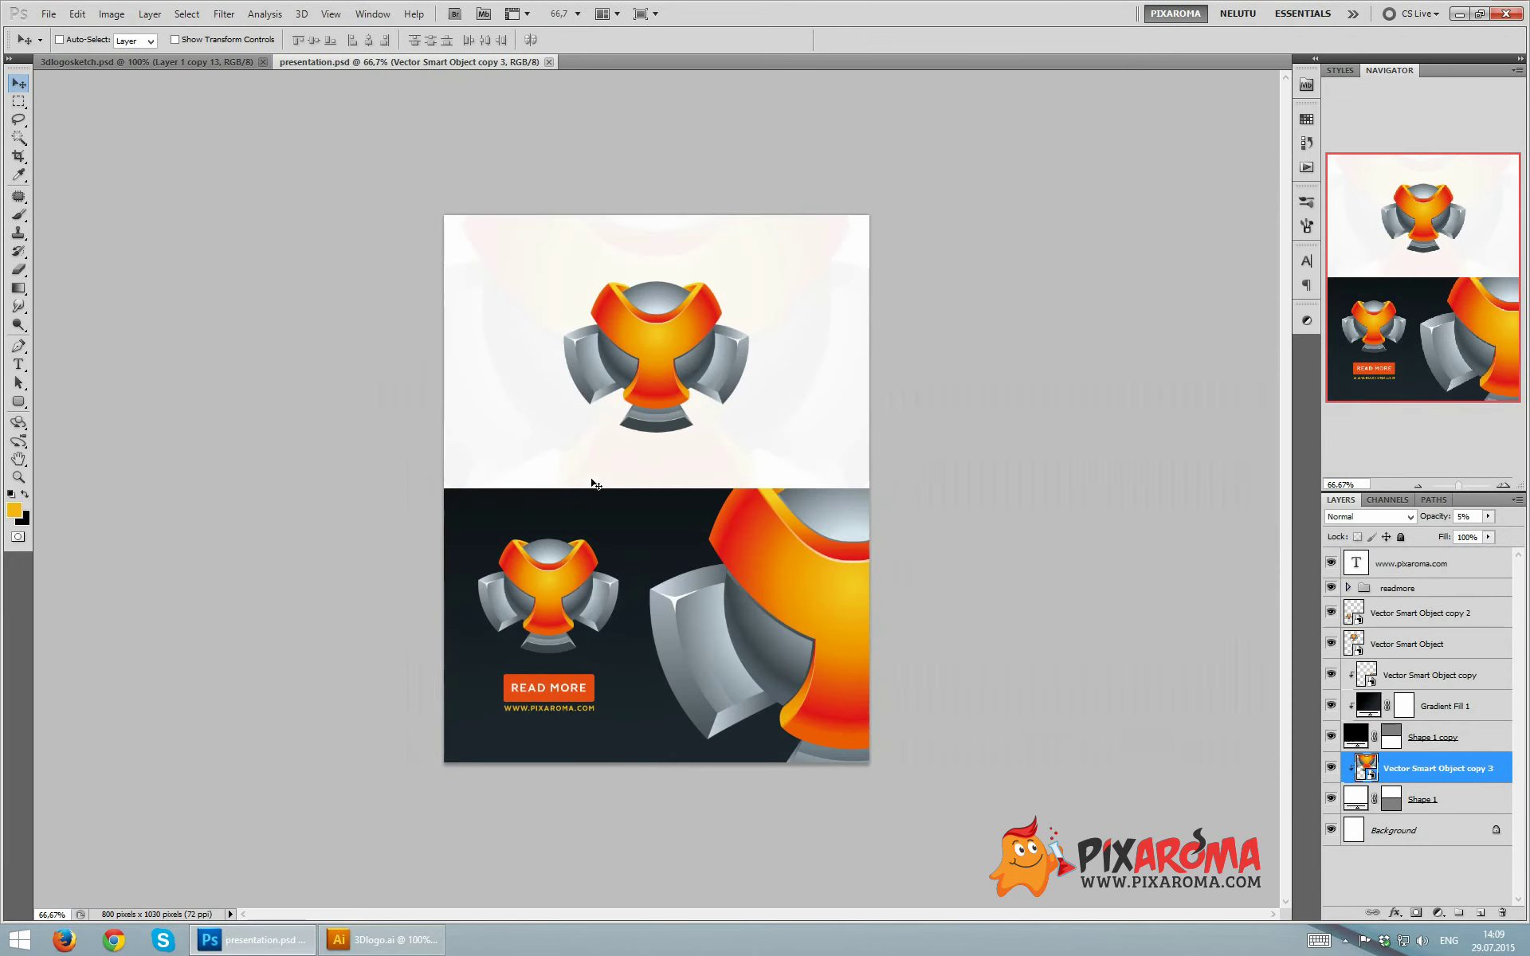
key(ctrl+plus)
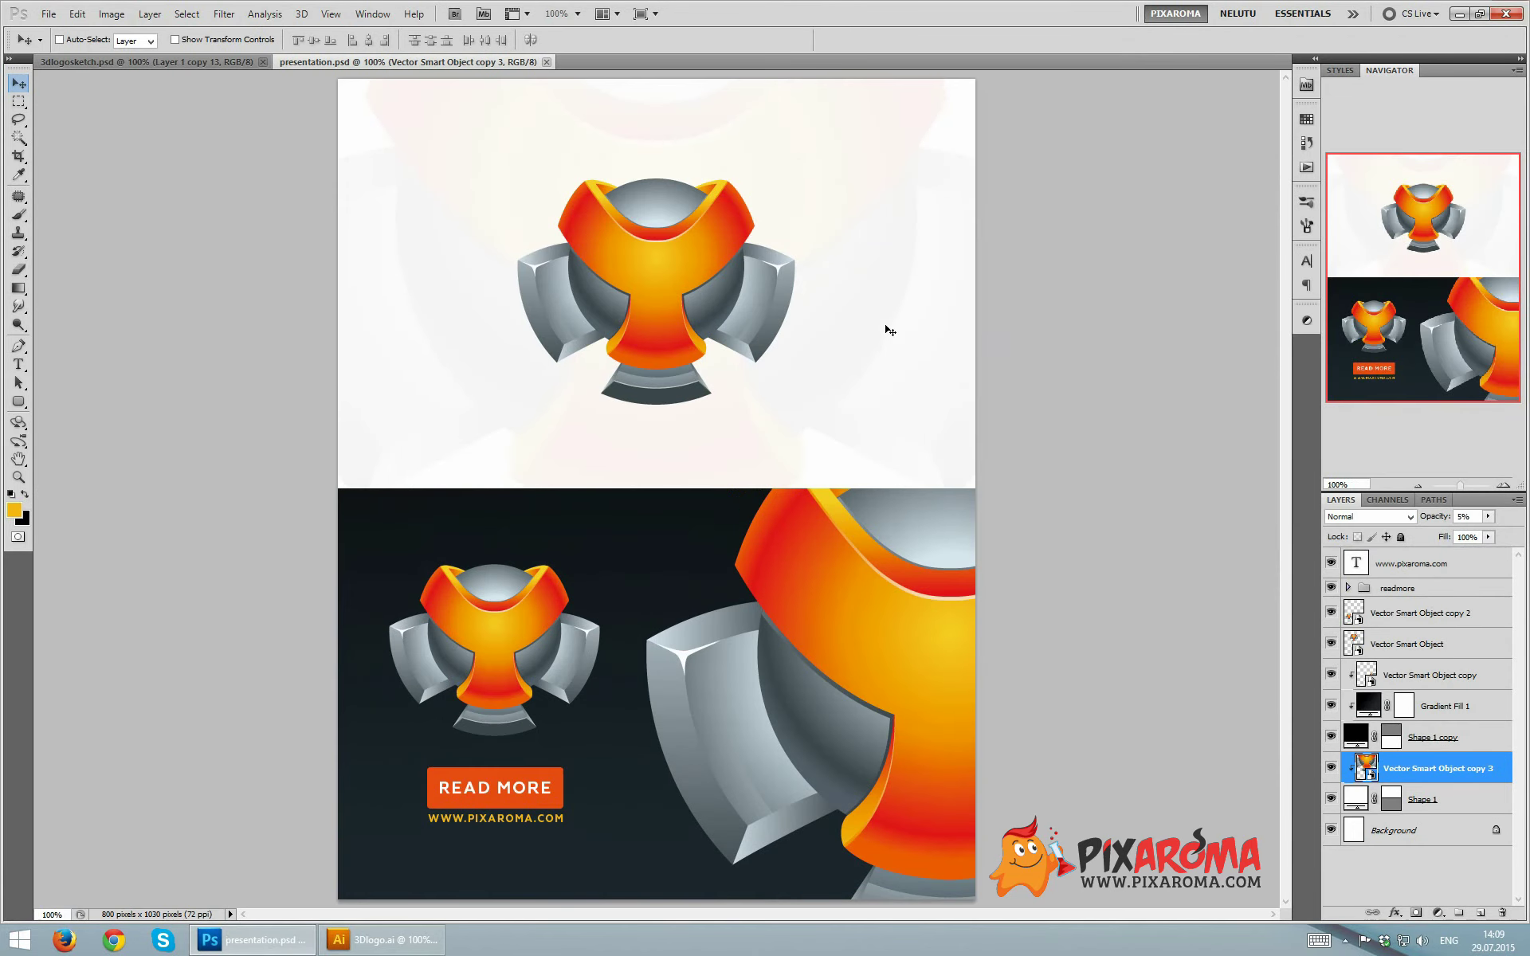